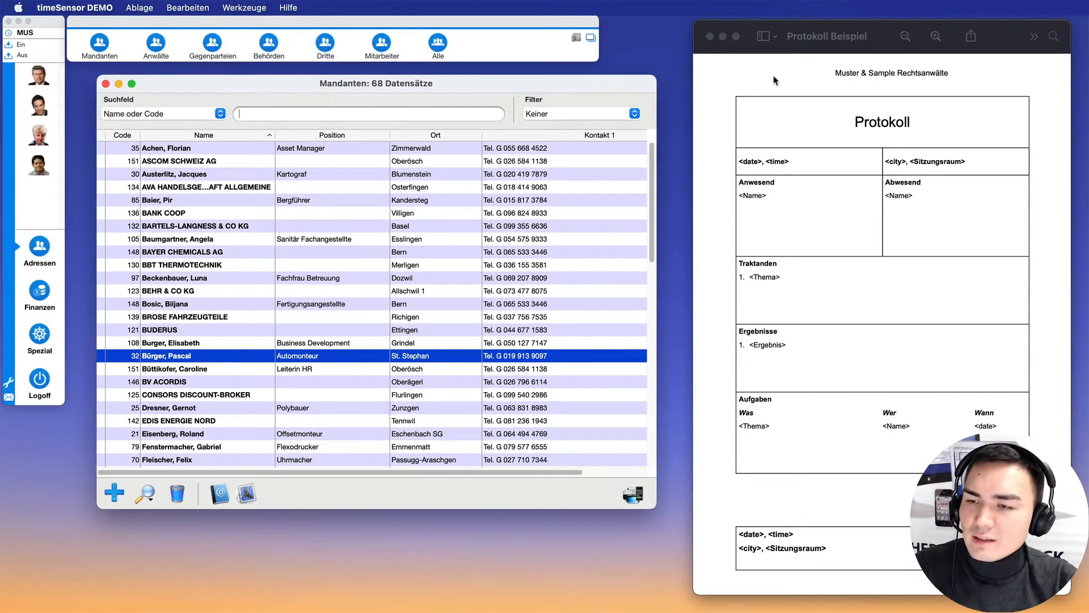
- Create a new print template for the Mandanten list and name it "Protokoll"
left_click(814, 35)
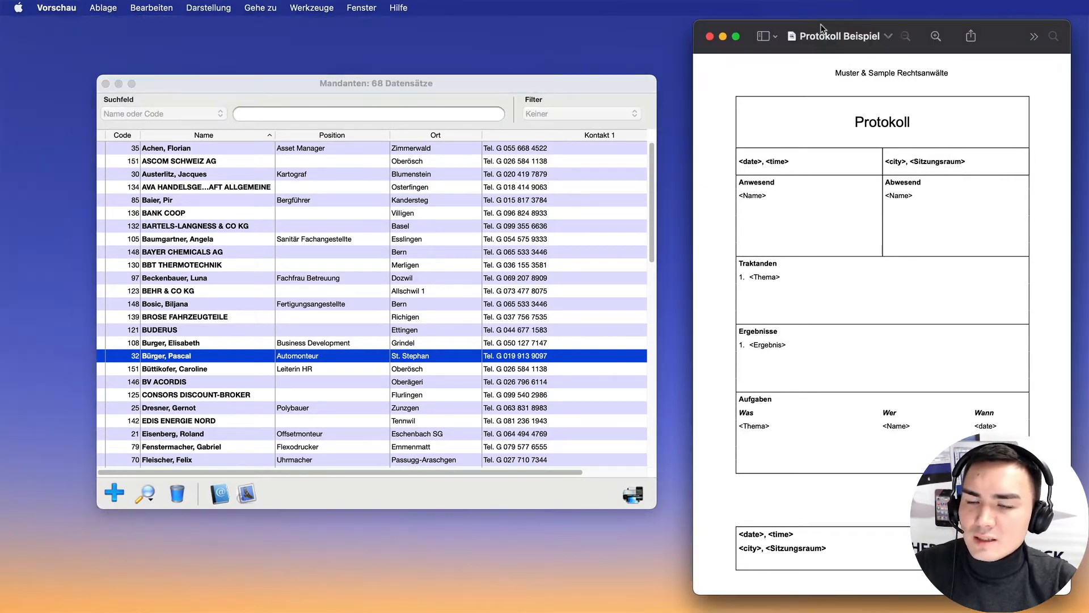
left_click(639, 497)
left_click(633, 494)
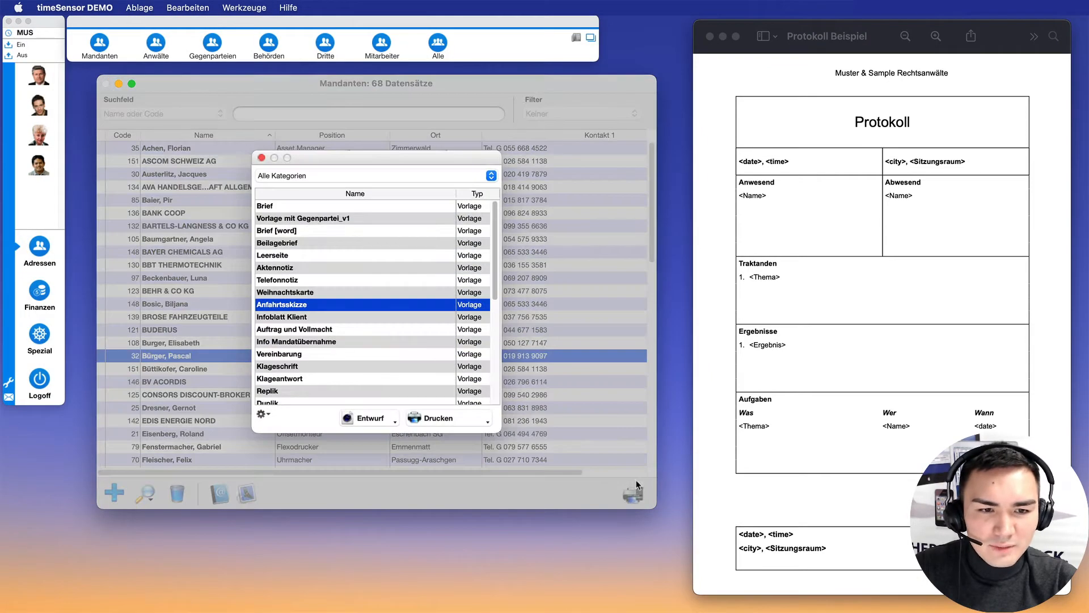
left_click(262, 418)
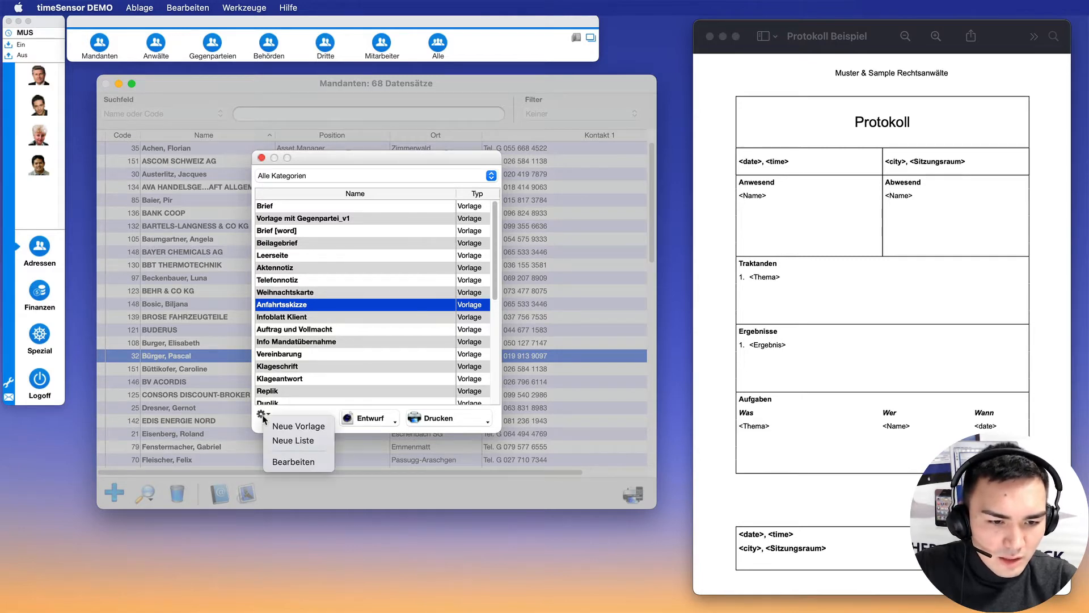
left_click(306, 427)
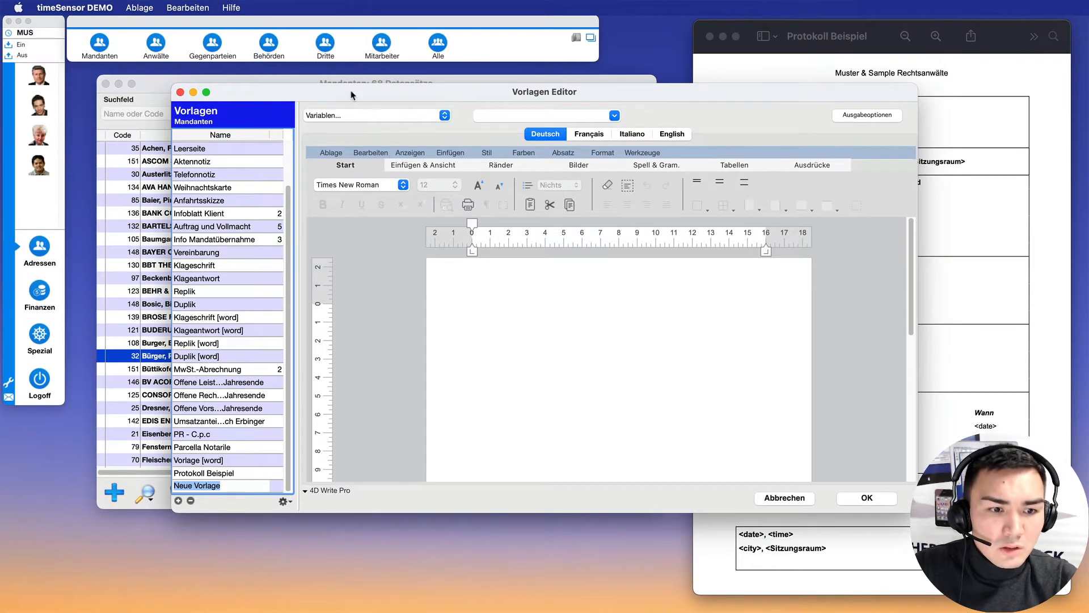
left_click_drag(351, 95, 308, 71)
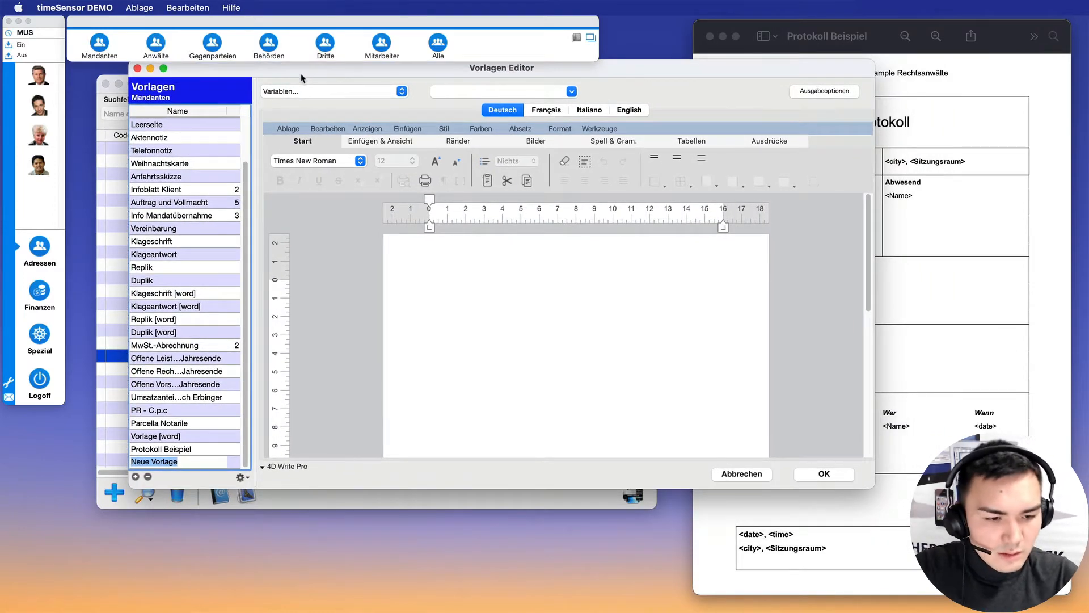
type("Protokoll")
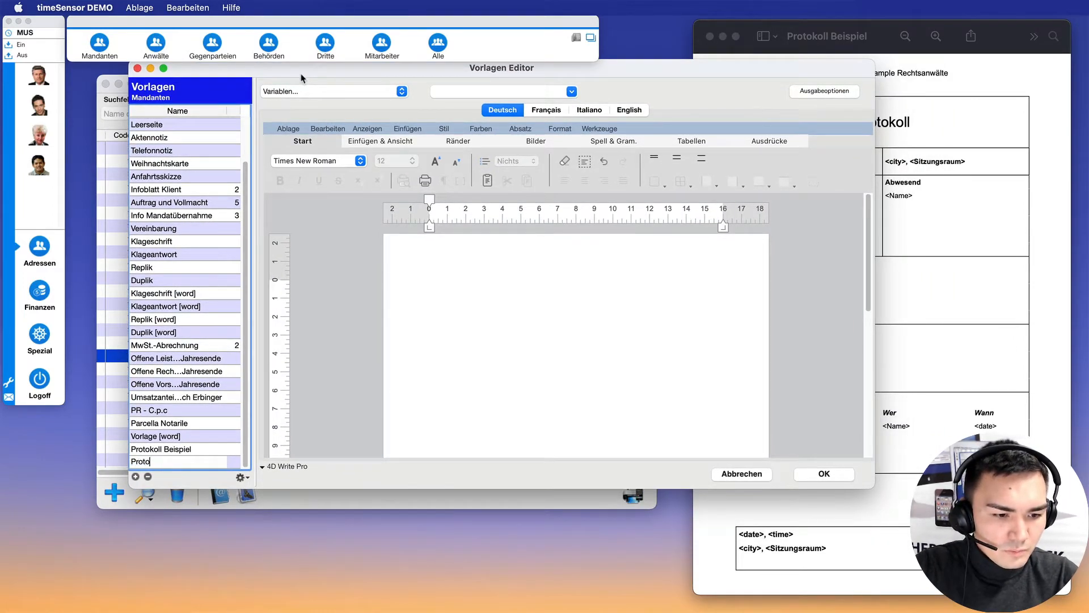
key("Return")
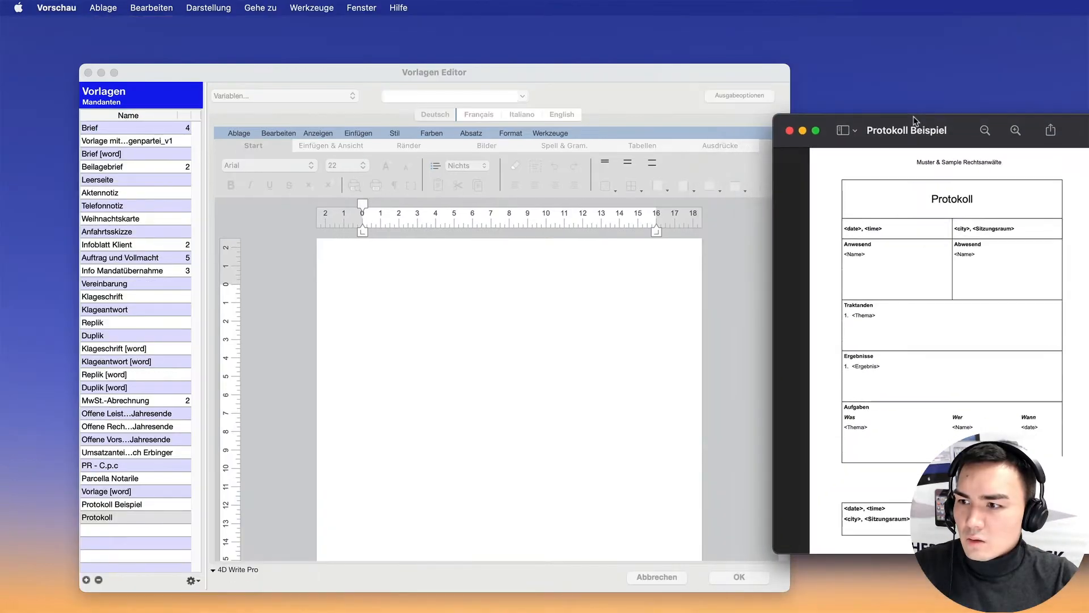
- Enter "Muster & Sample Rechtsanwälte" in the template's page header and centre it
left_click(703, 77)
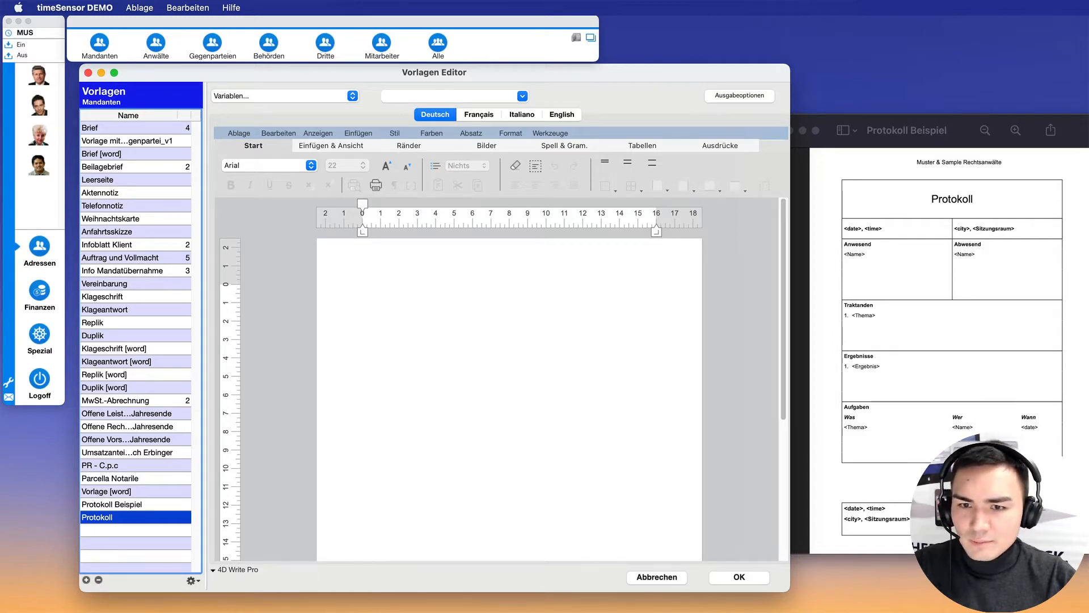
left_click(510, 250)
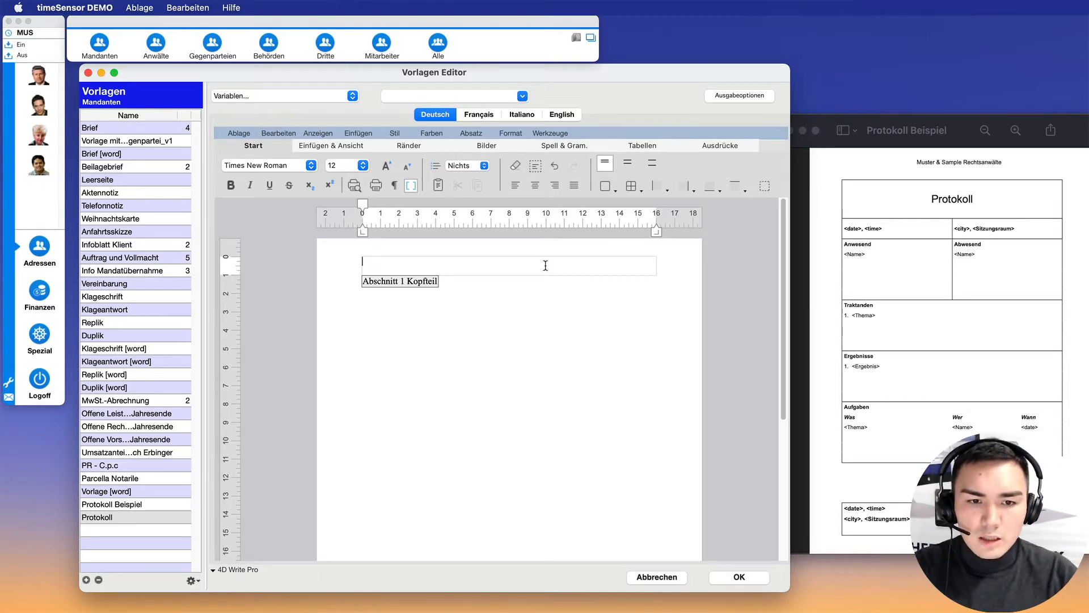
type("Muster & Samp")
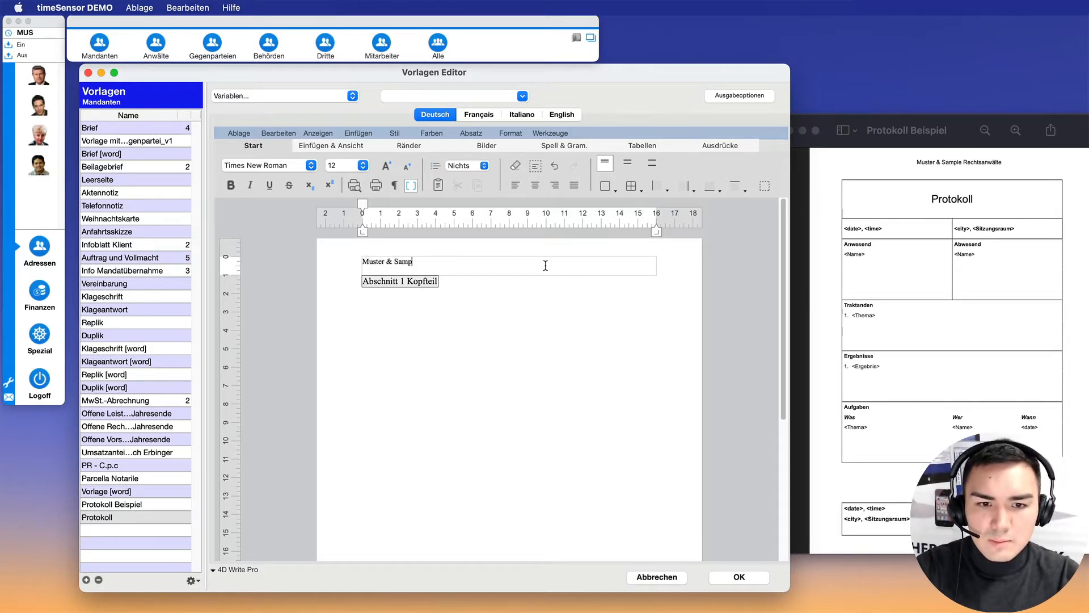
type("le Rechtsan")
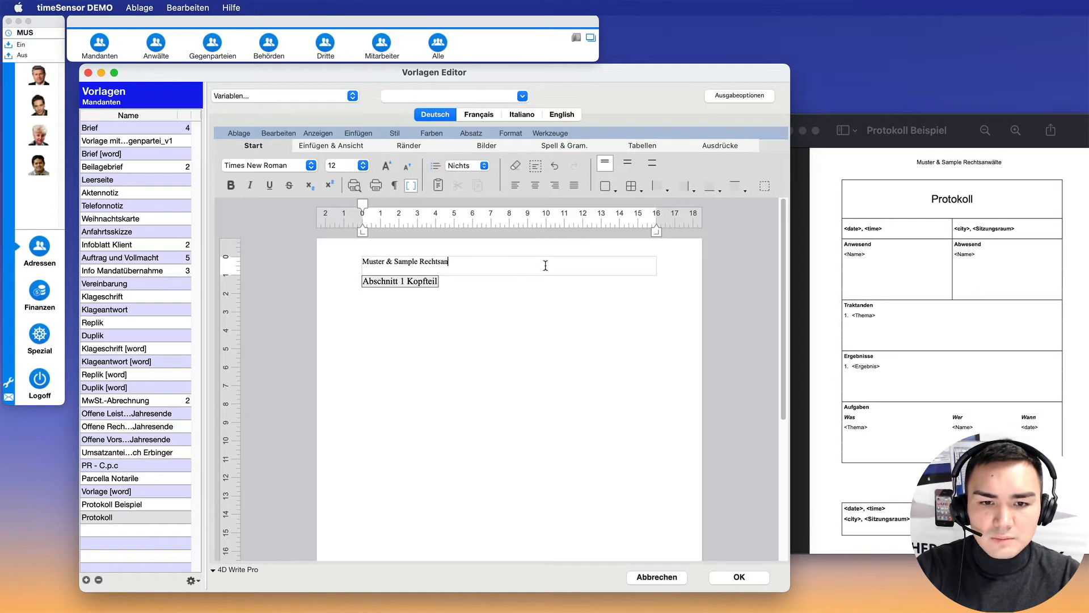
type("wälte")
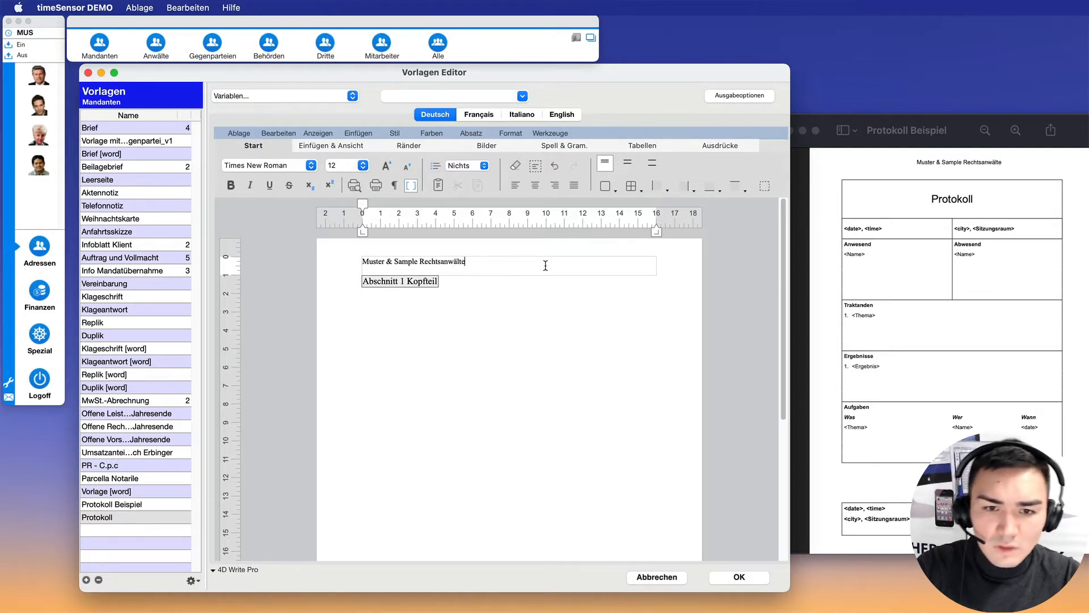
left_click(536, 186)
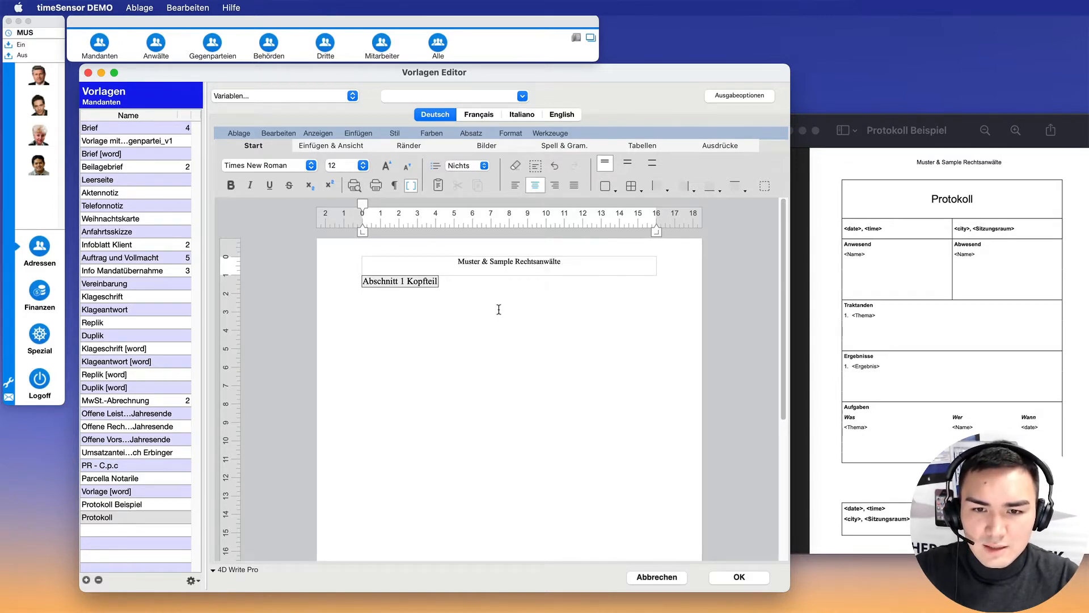
- Format the header text "Muster & Sample Rechtsanwälte" in Arial, size 11
left_click_drag(580, 264, 211, 235)
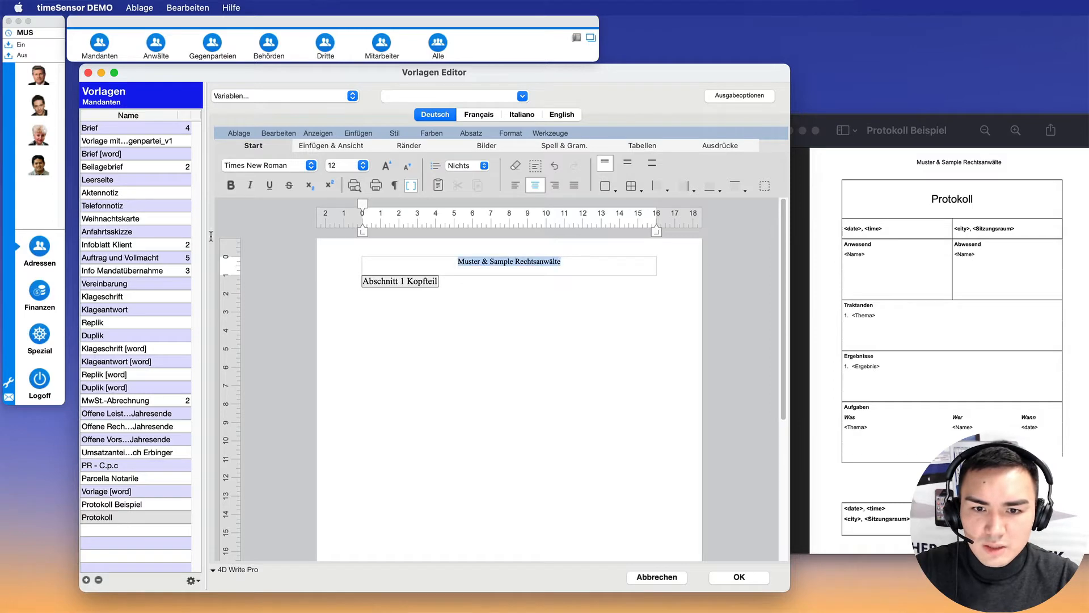
left_click(348, 166)
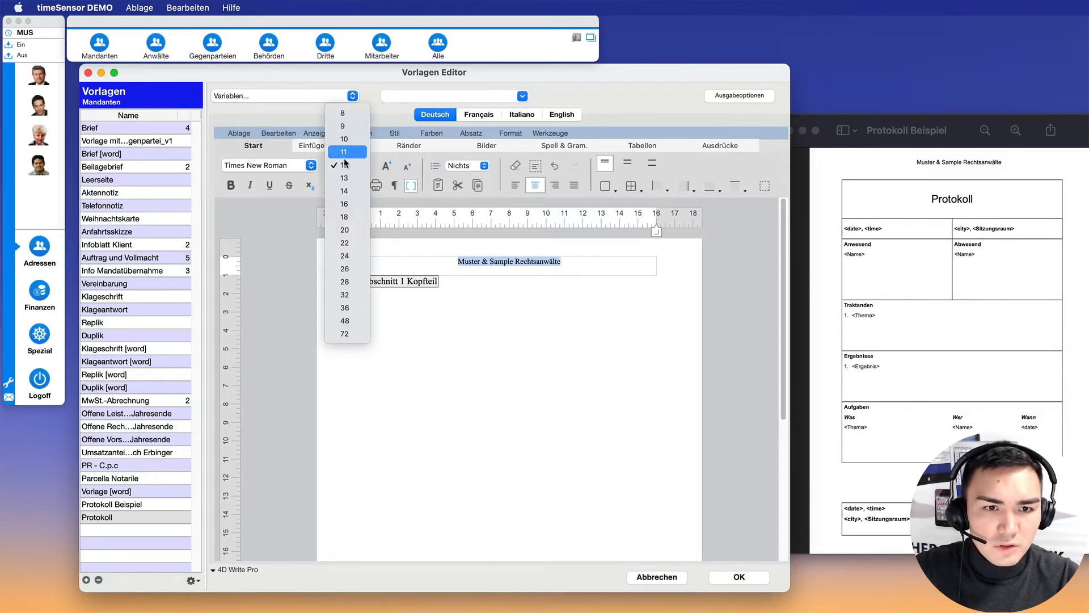
left_click(343, 152)
left_click(266, 165)
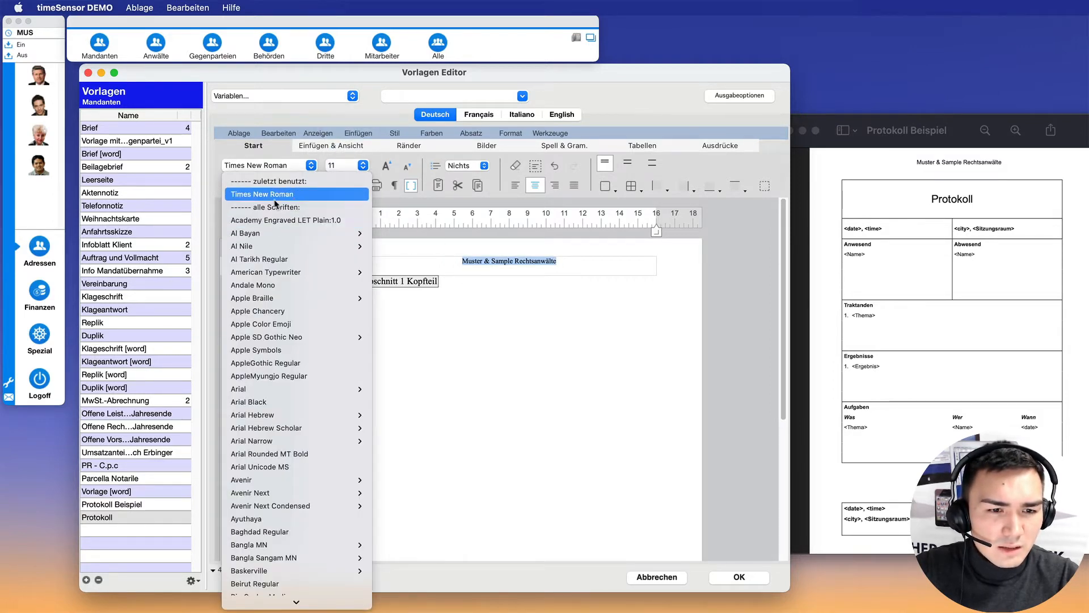
mouse_move(280, 391)
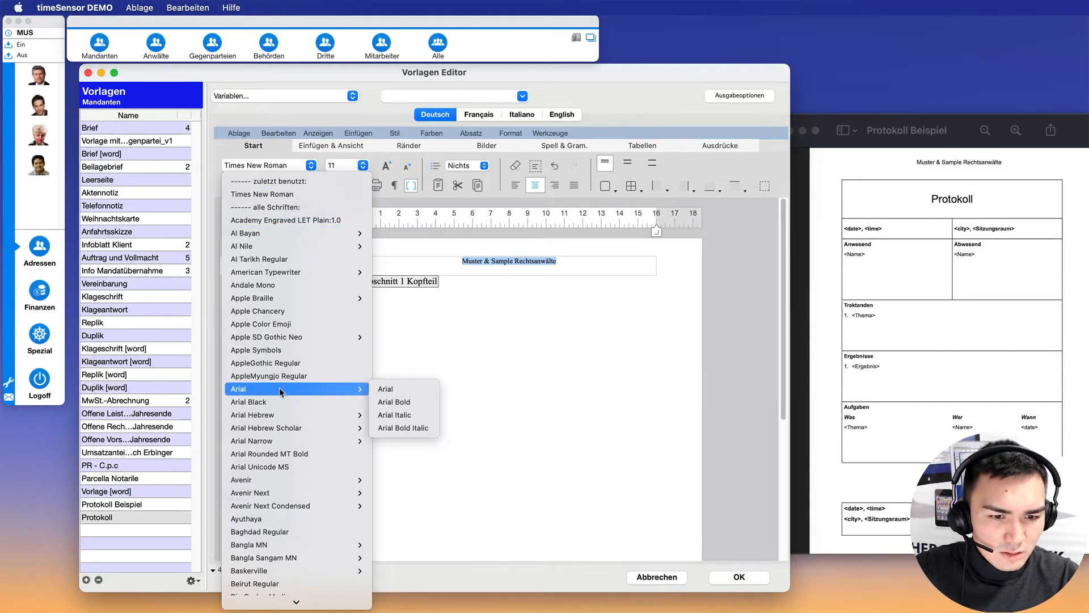
left_click(412, 389)
left_click(589, 271)
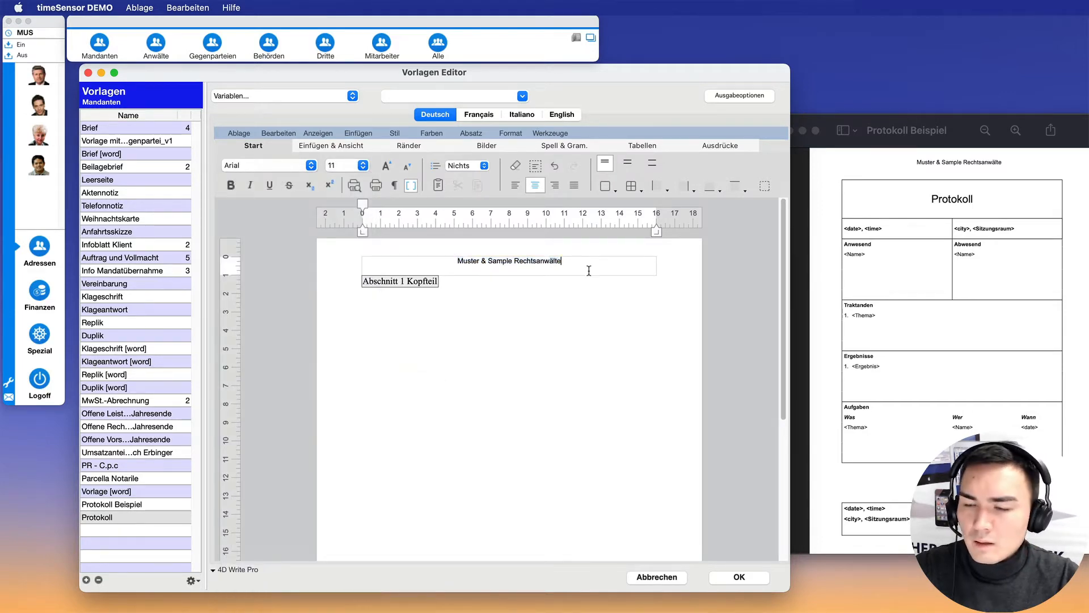
- Enter "<date>, " in the page footer and insert the Uhrzeit variable after it
scroll(532, 344, "down", 3)
scroll(532, 344, "down", 5)
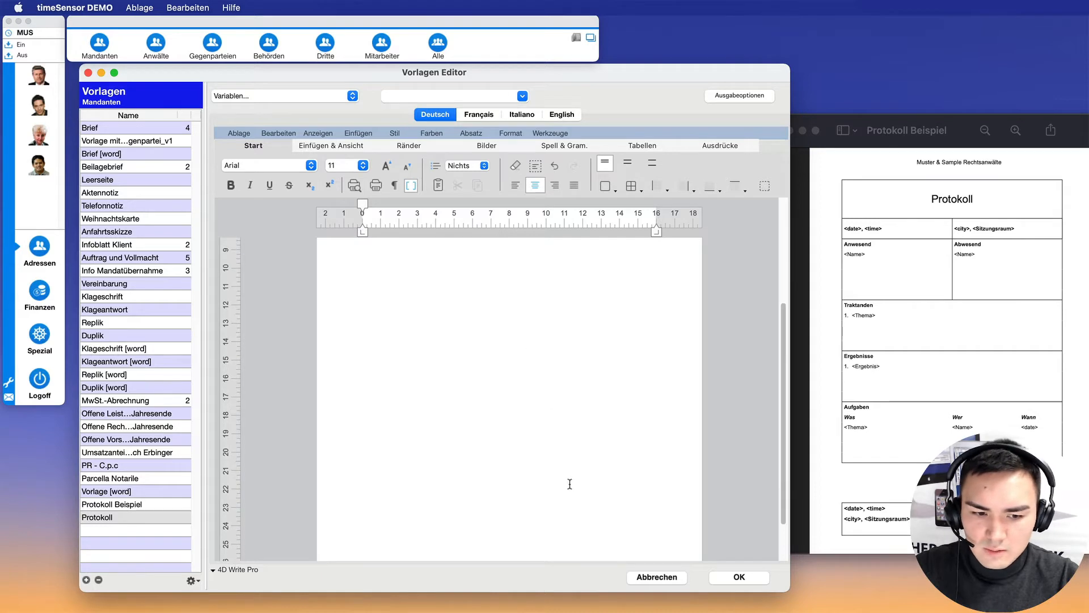
left_click(461, 535)
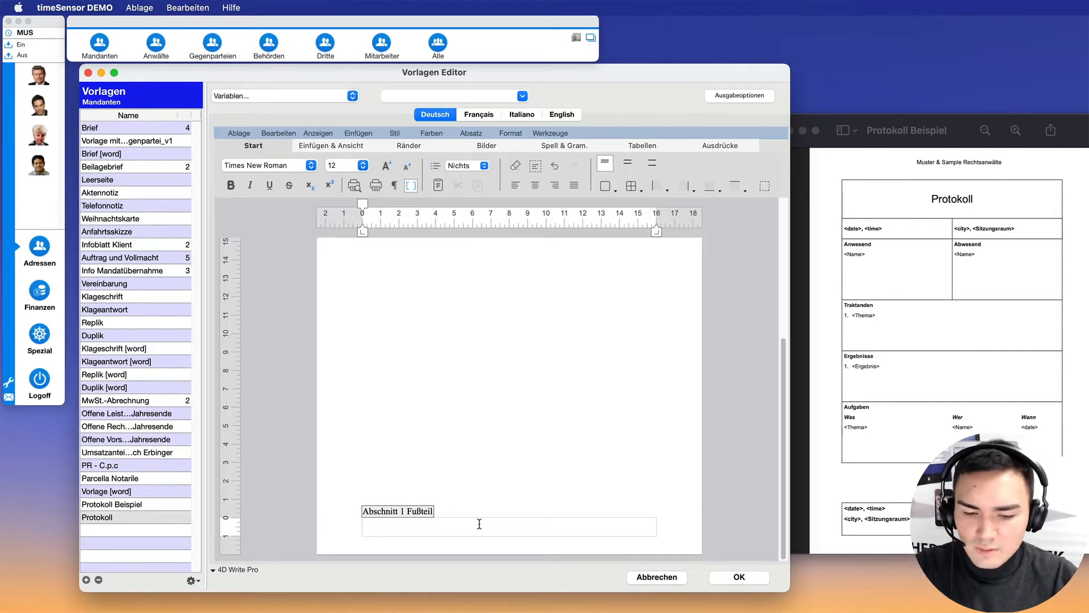
type("<")
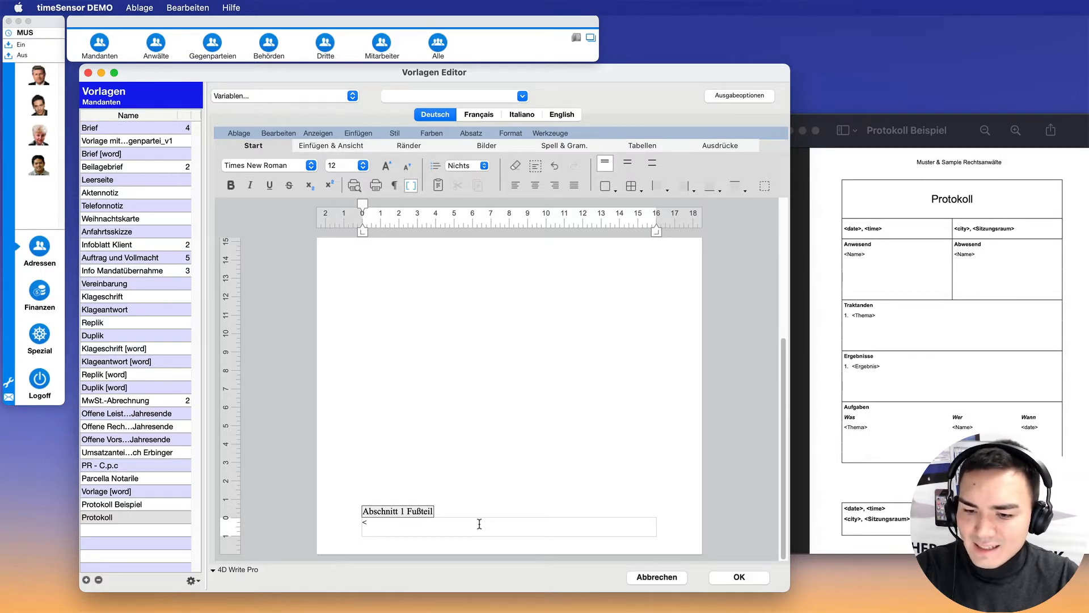
type("date>")
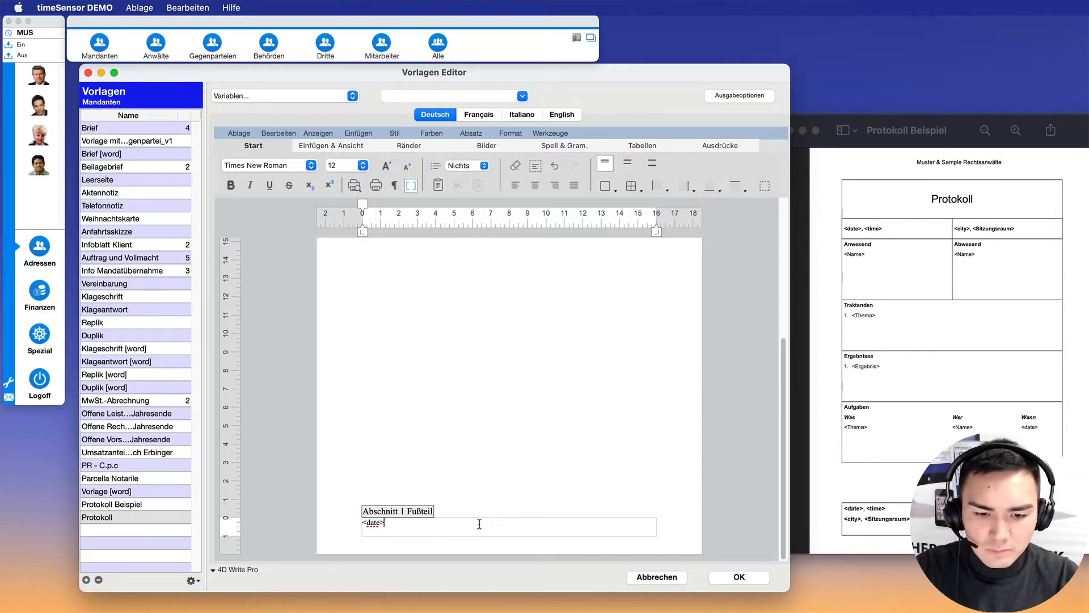
type(",")
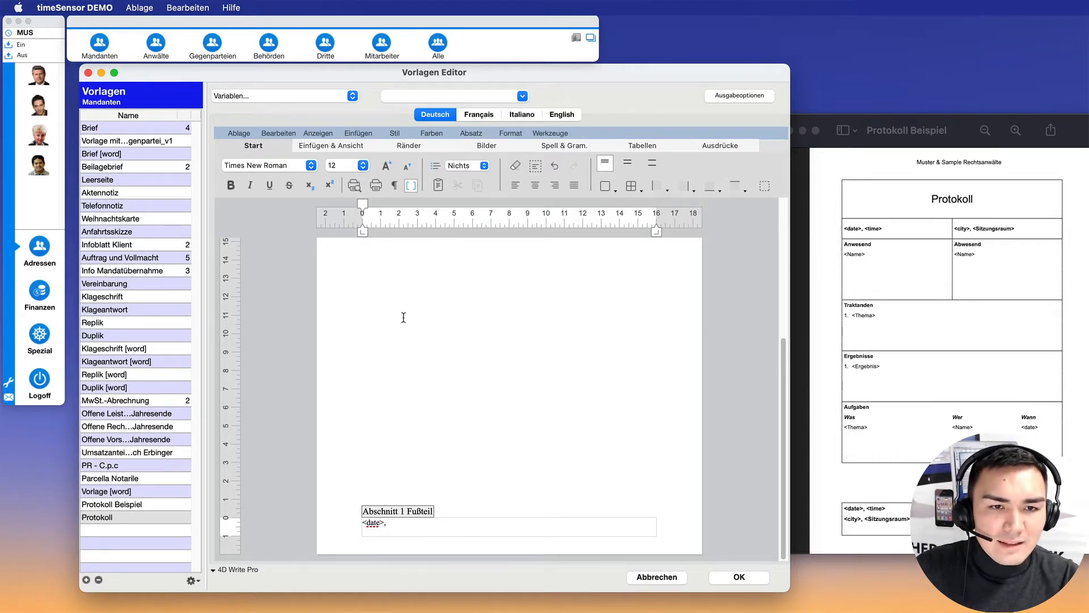
left_click(342, 98)
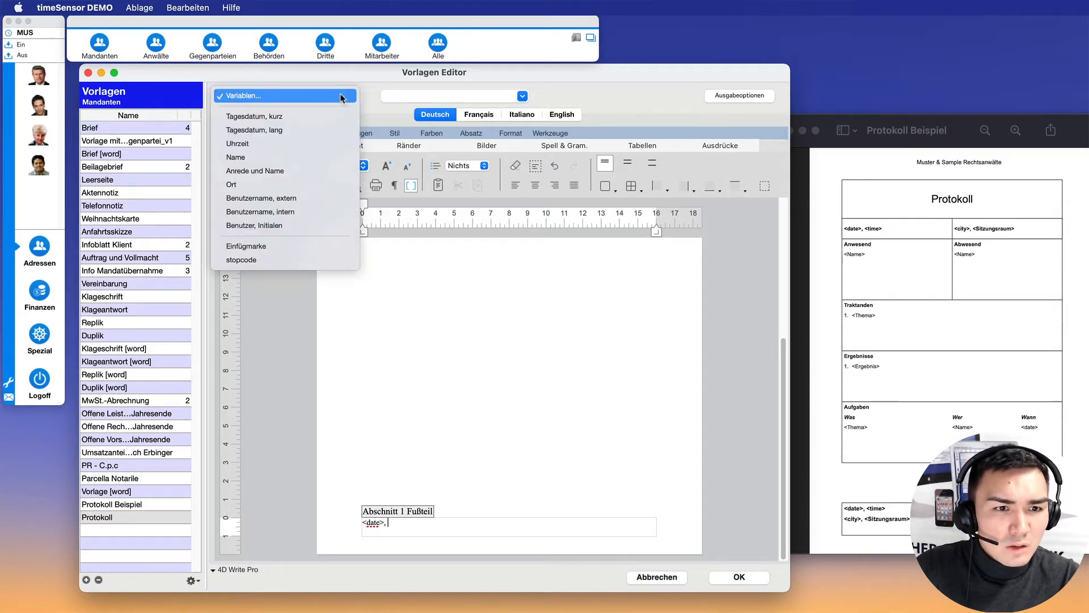
left_click(250, 144)
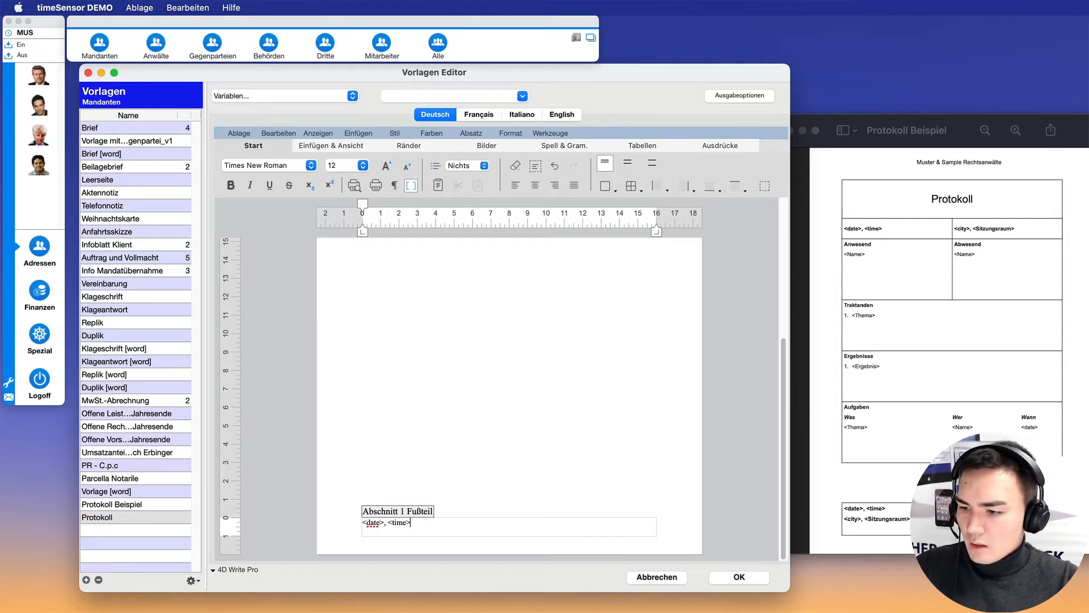
- Change the footer's tab stop near 15 cm on the ruler to right-aligned (Rechts)
right_click(640, 230)
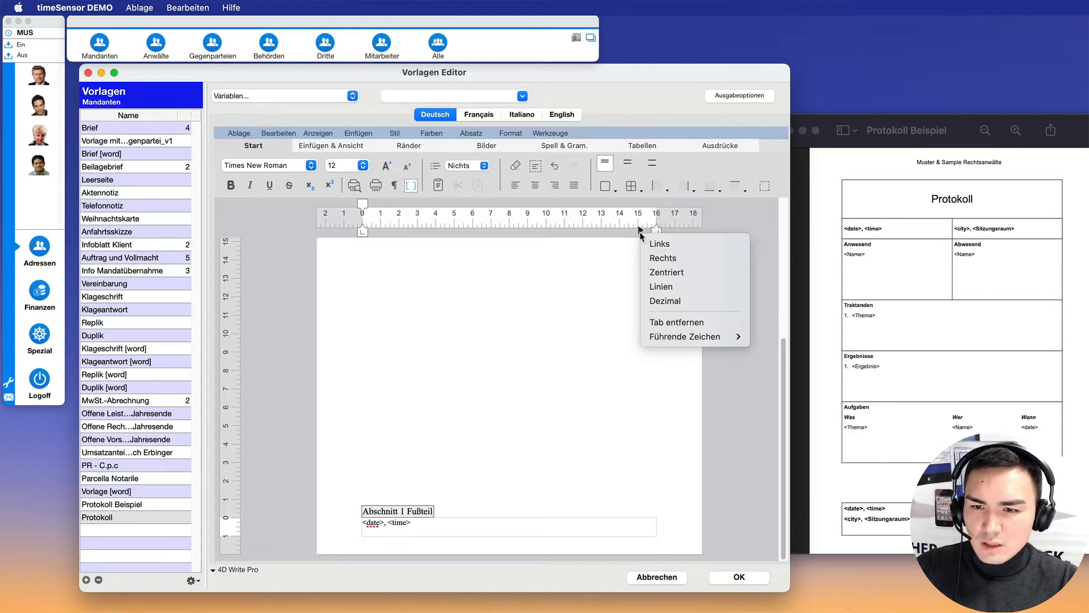
left_click(664, 258)
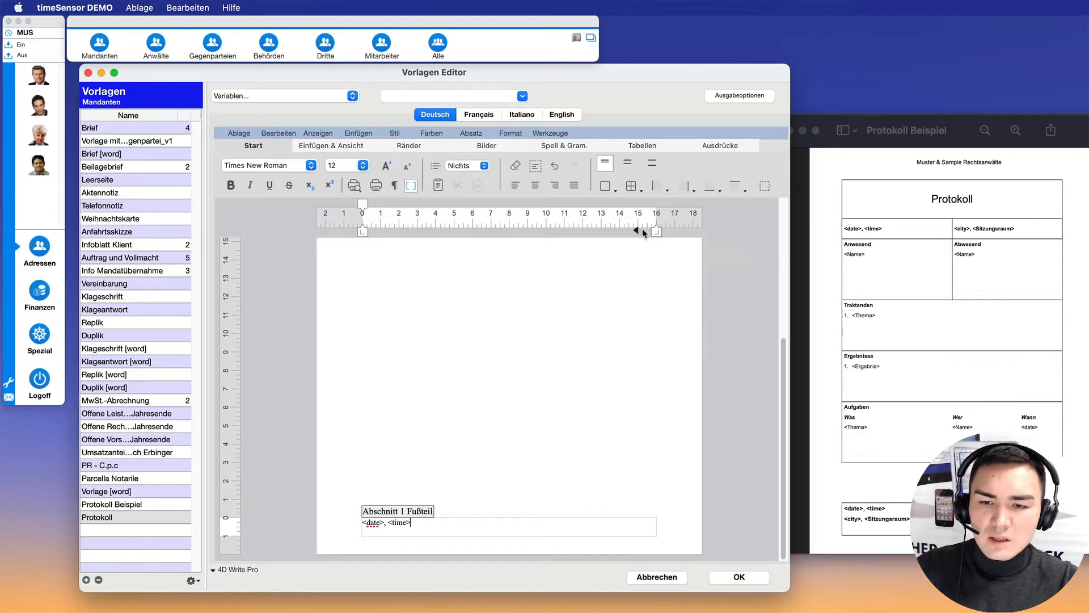
left_click(590, 228)
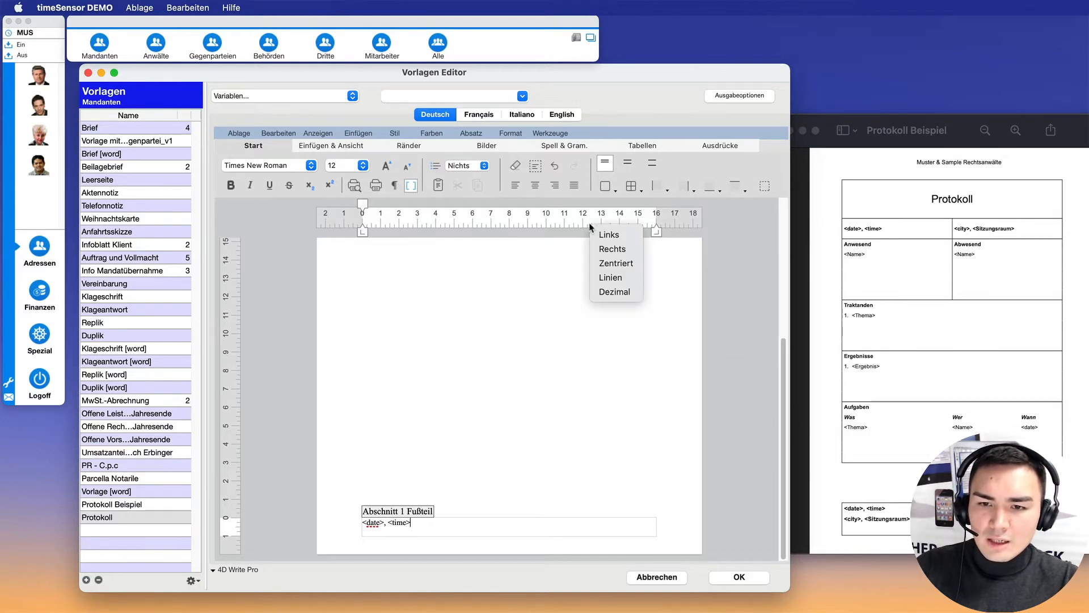
left_click(610, 250)
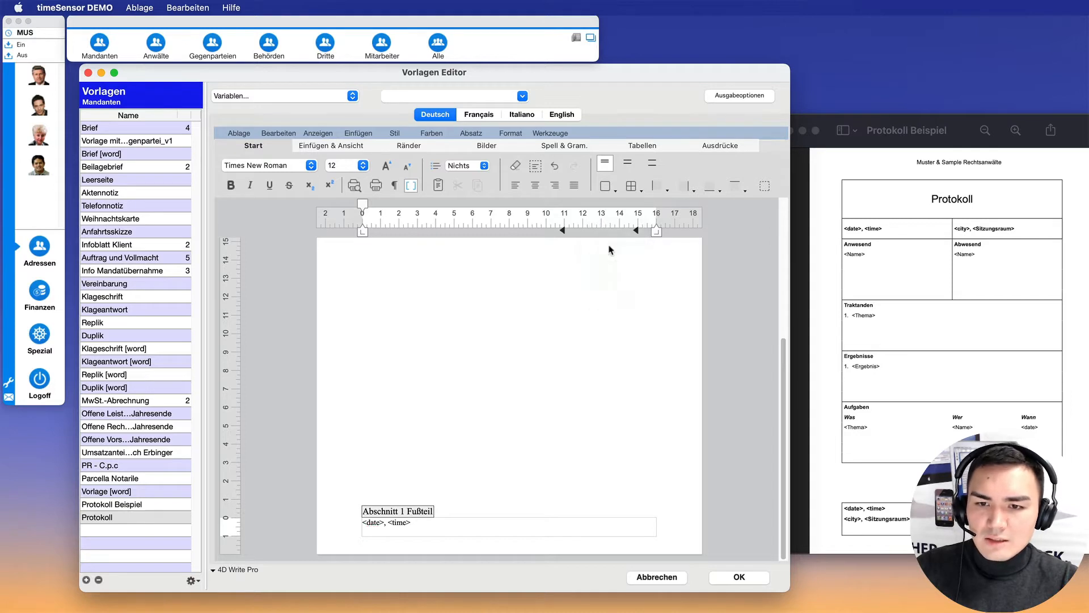
left_click(562, 230)
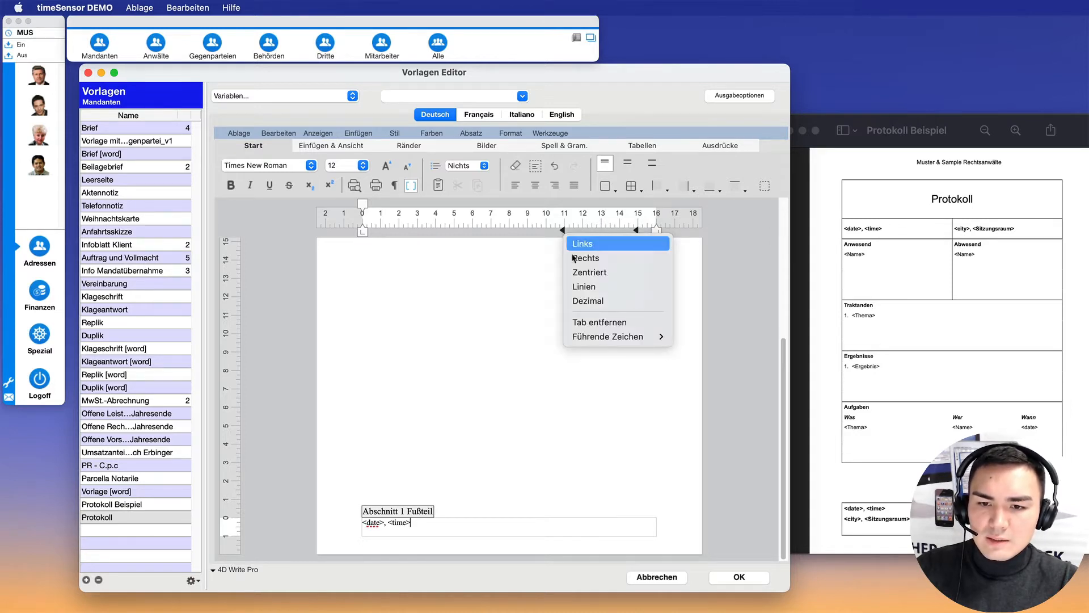
left_click(605, 322)
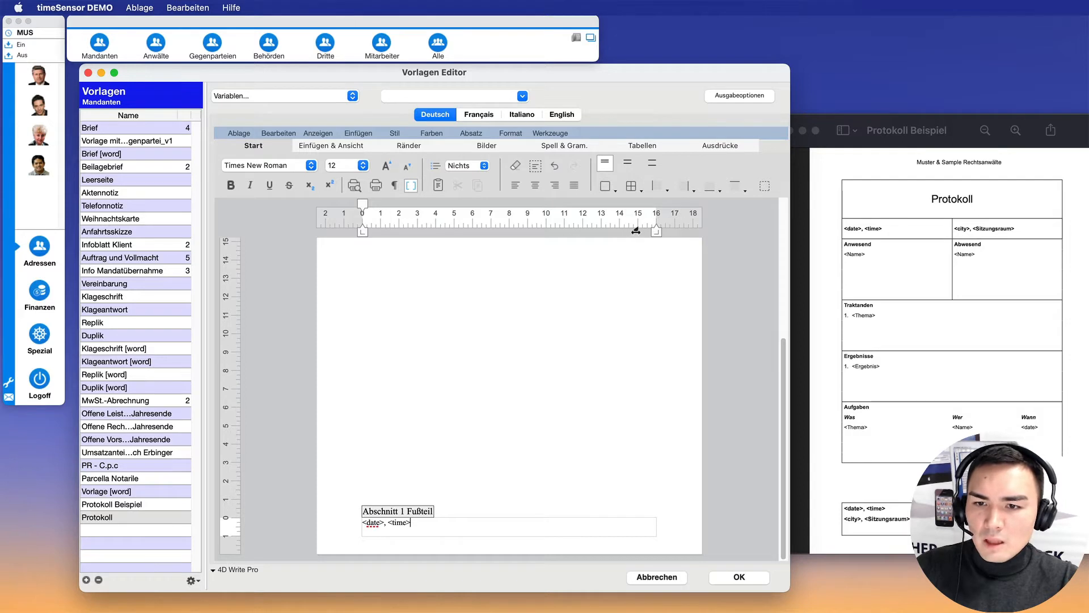
- Move the footer's right-aligned tab stop to 16 cm and enter "Protokollführer" at that stop after <time>
left_click_drag(636, 231, 657, 231)
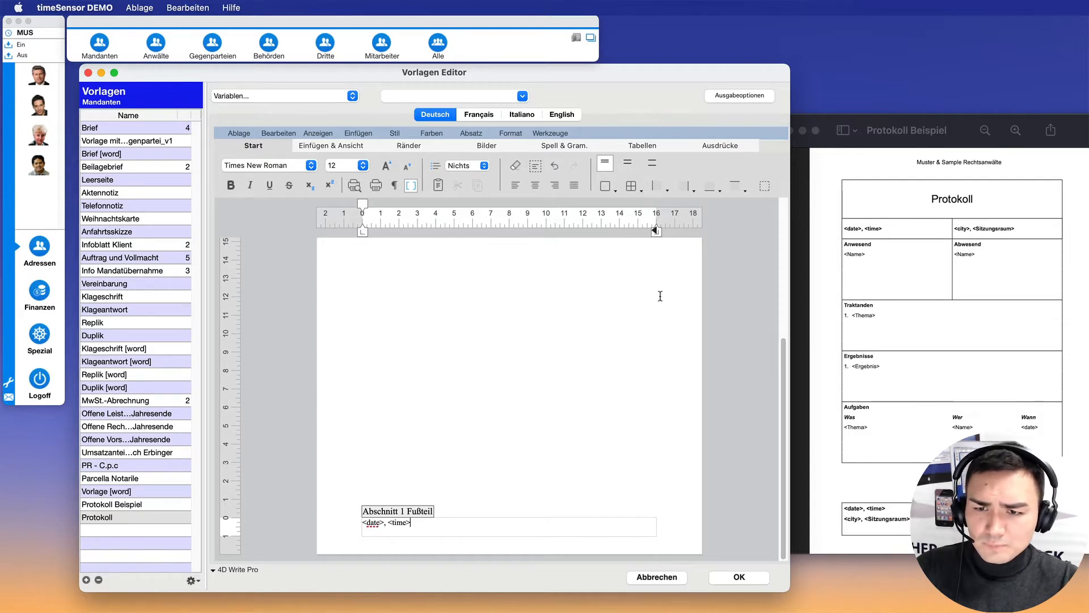
left_click(435, 524)
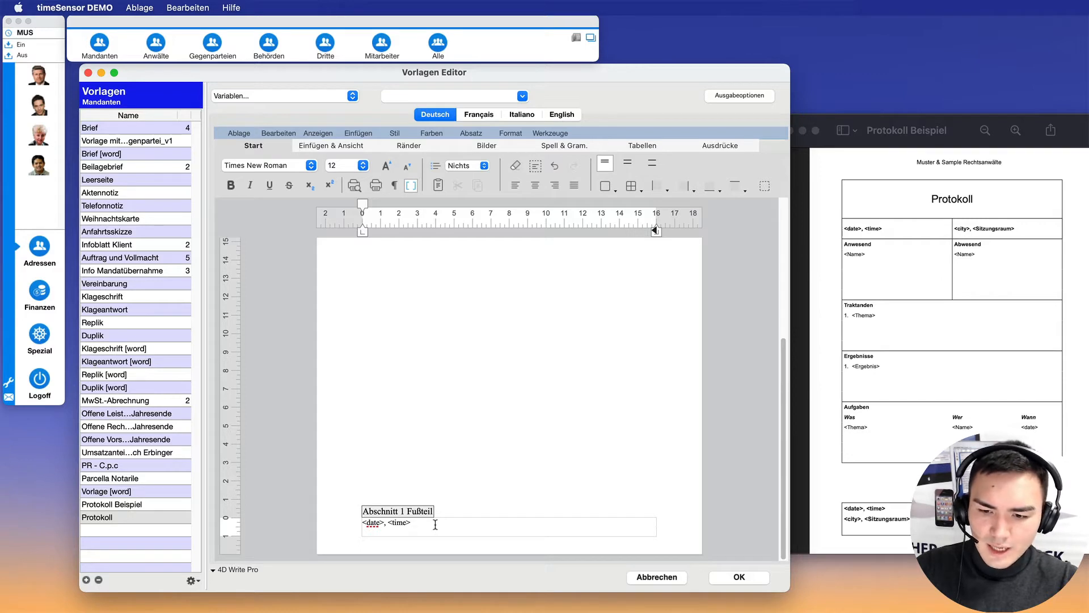
key("Tab")
type("Prot")
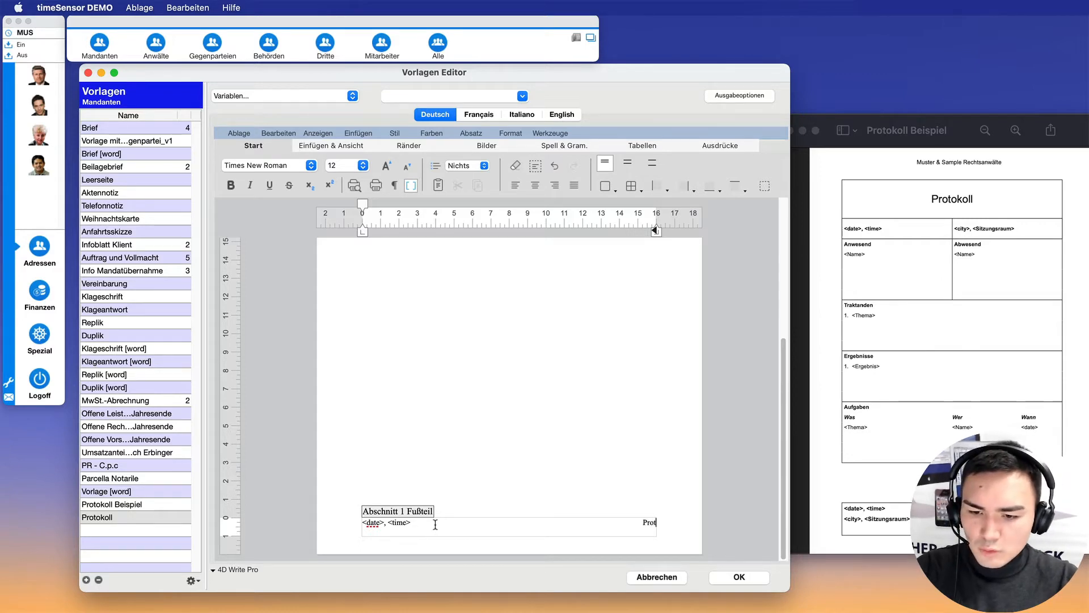
type("okollführ")
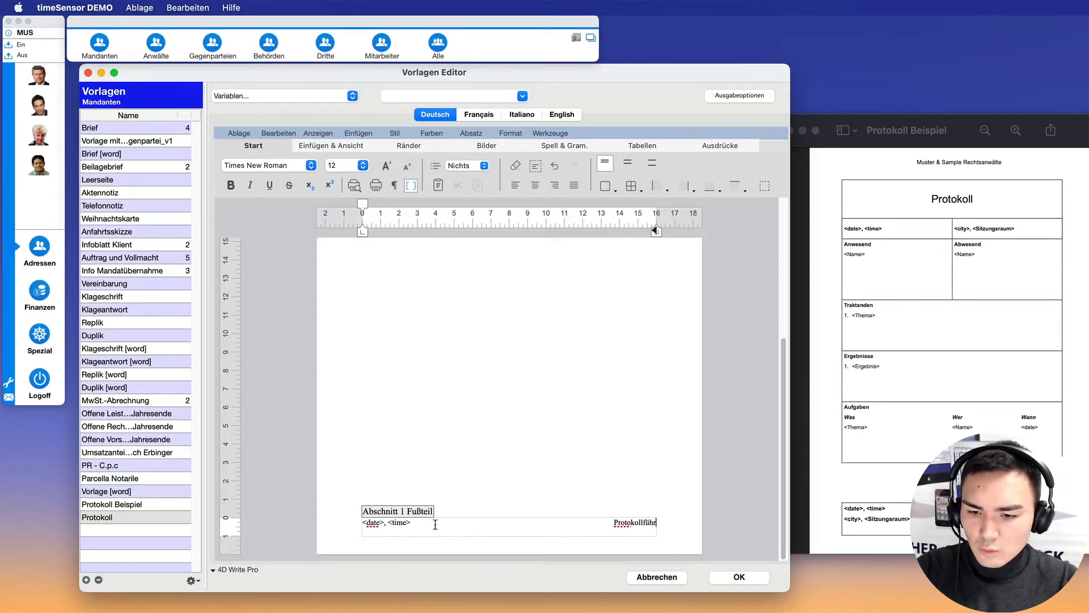
type("er ")
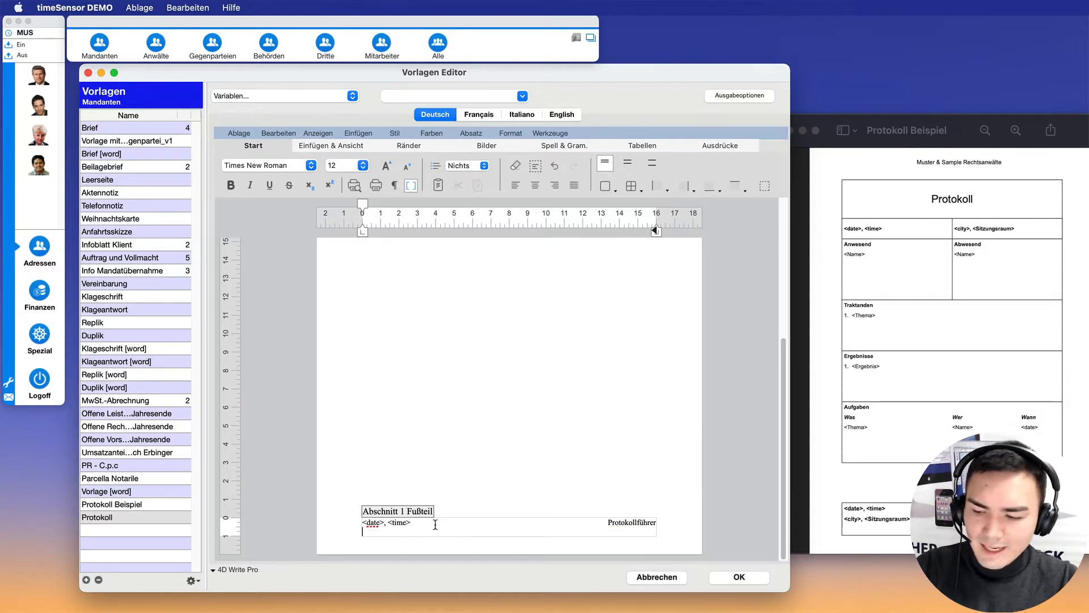
- Enter "<city>, <Sitzungsraum>" on the second line of the footer
type("<")
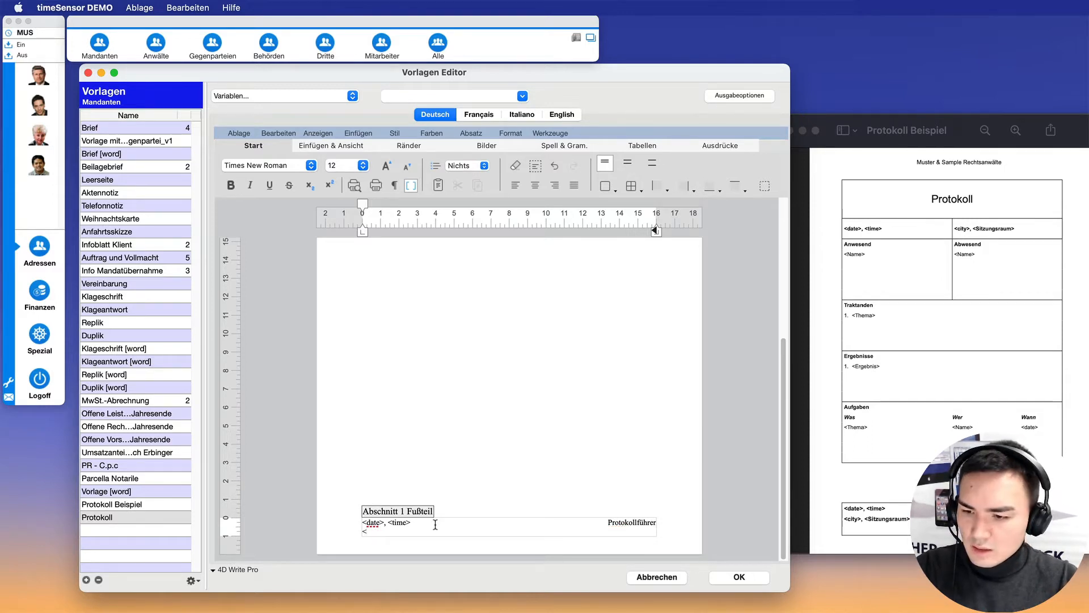
type("city")
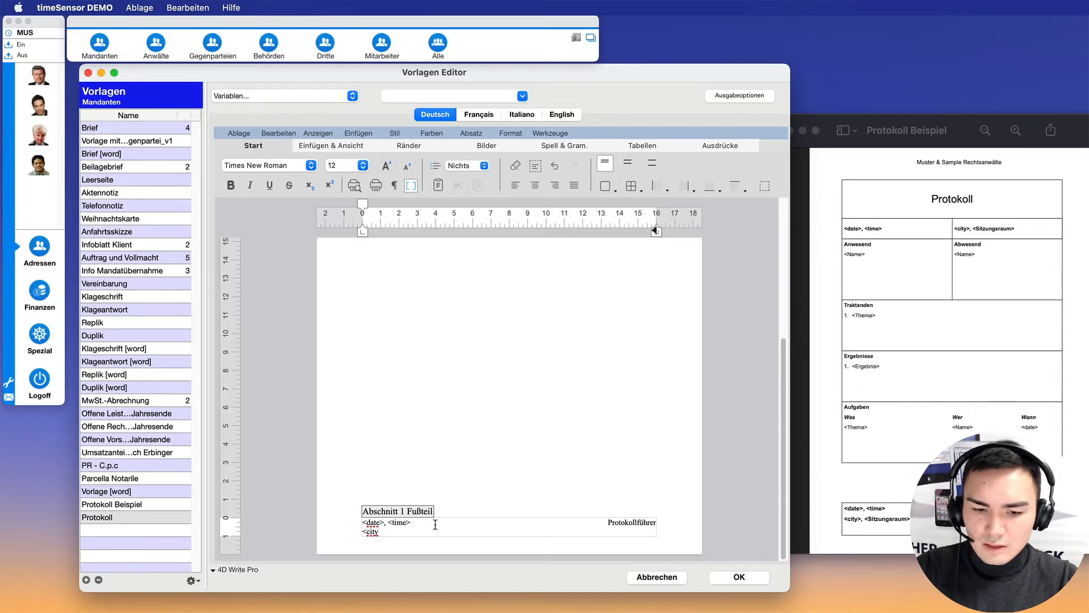
type(">,")
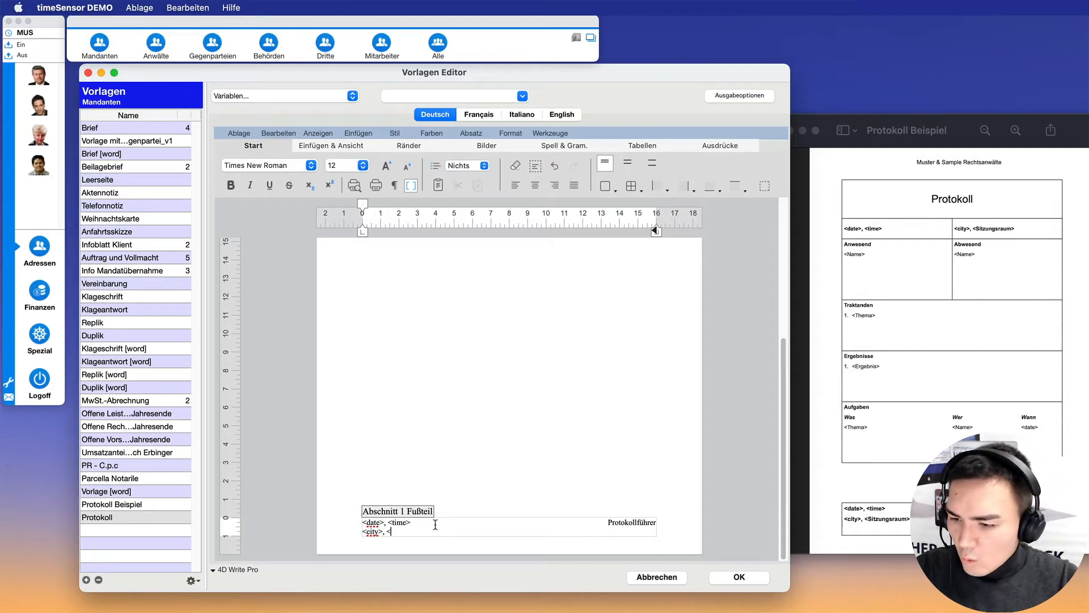
type("<")
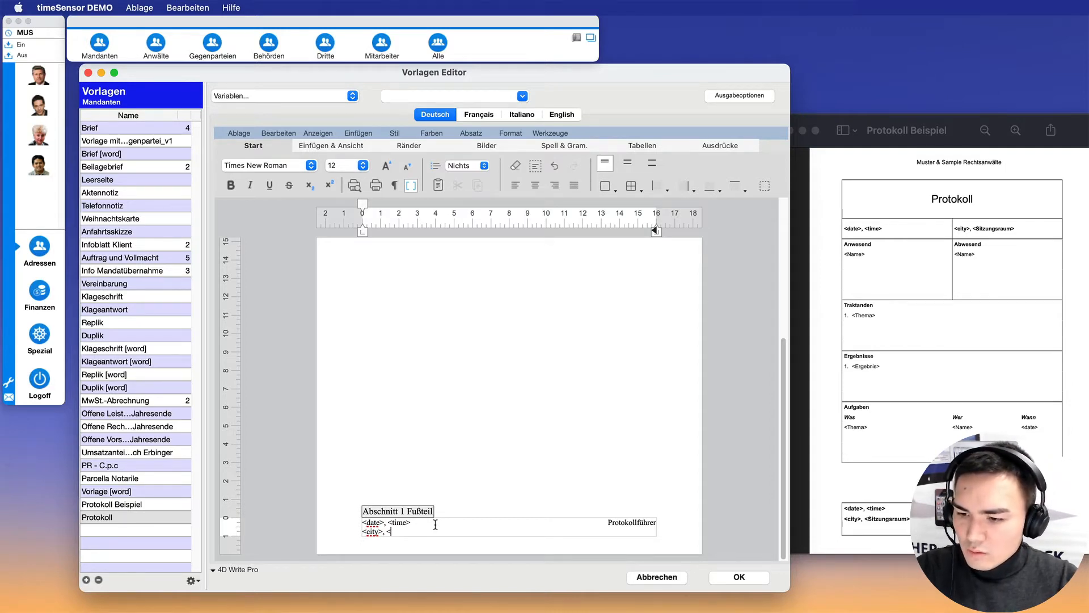
type("Sitz")
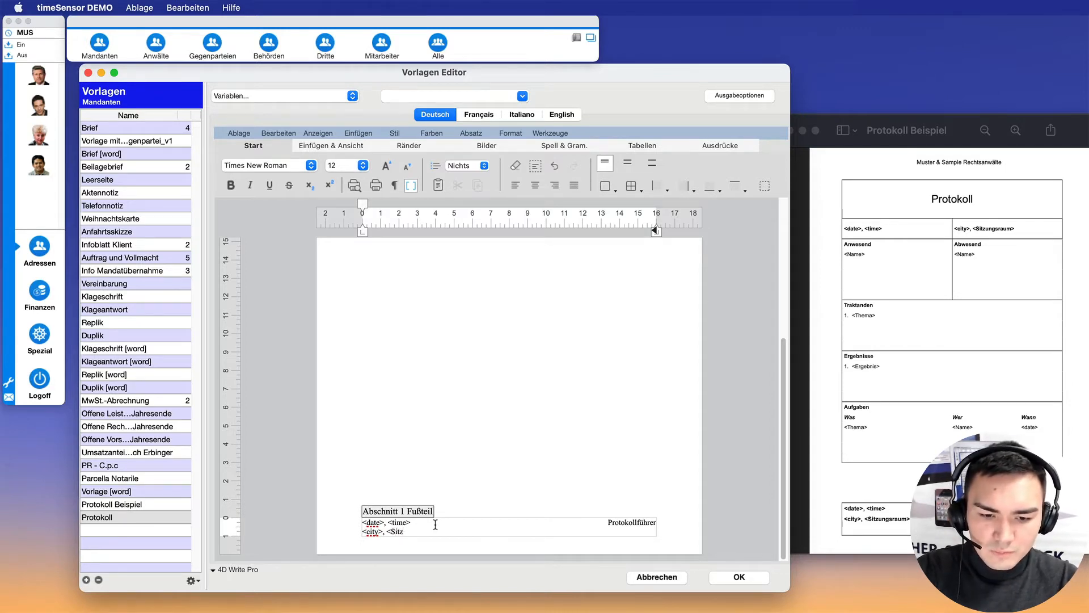
type("ungsraum>")
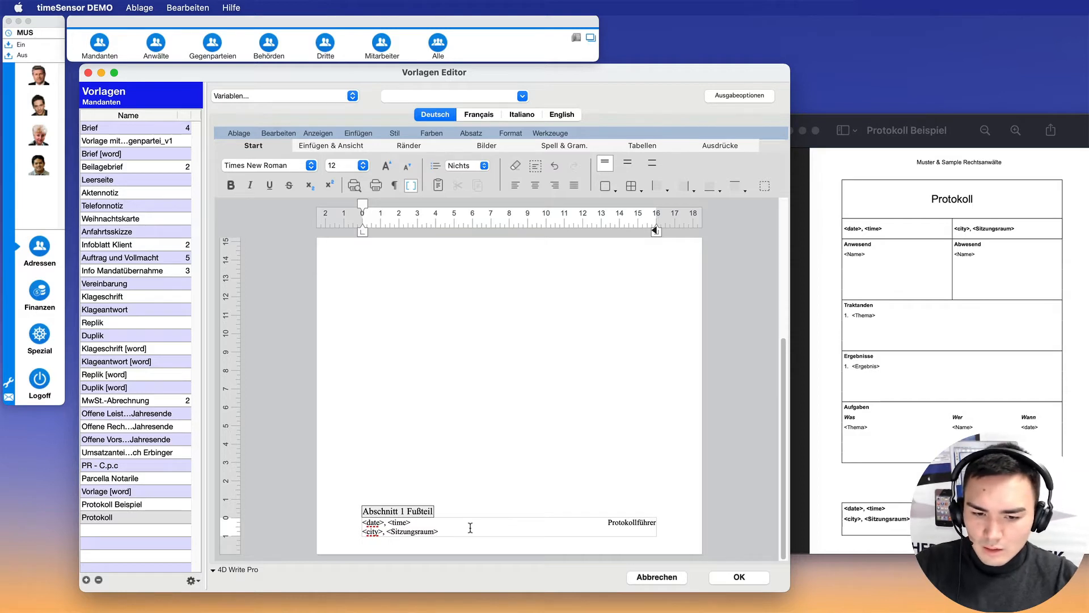
- Add a third footer line with the placeholder "<Name>" aligned at the right tab stop
key("Return")
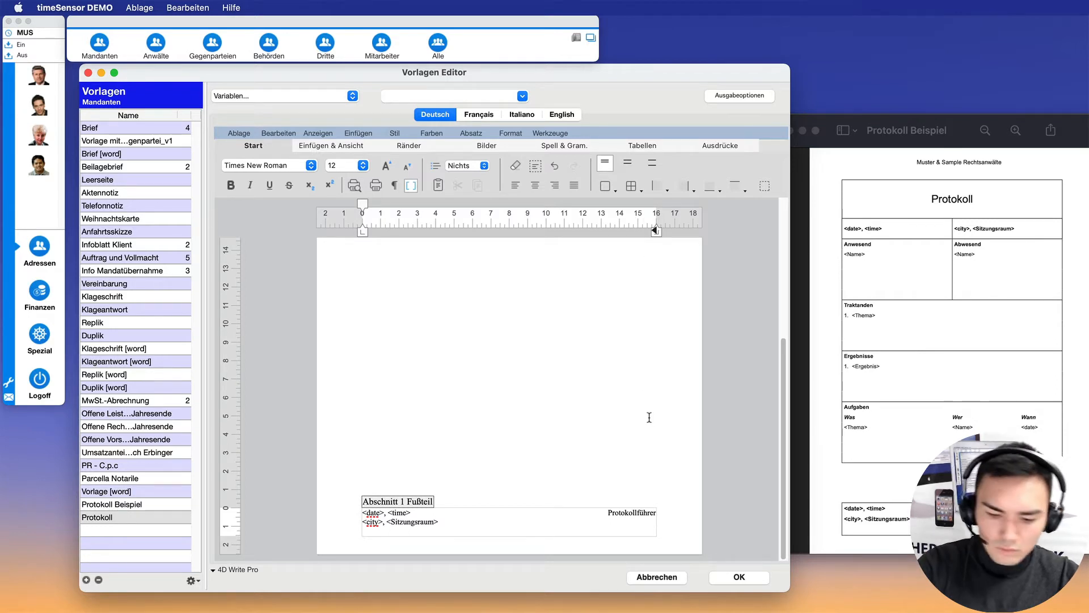
type("Name>")
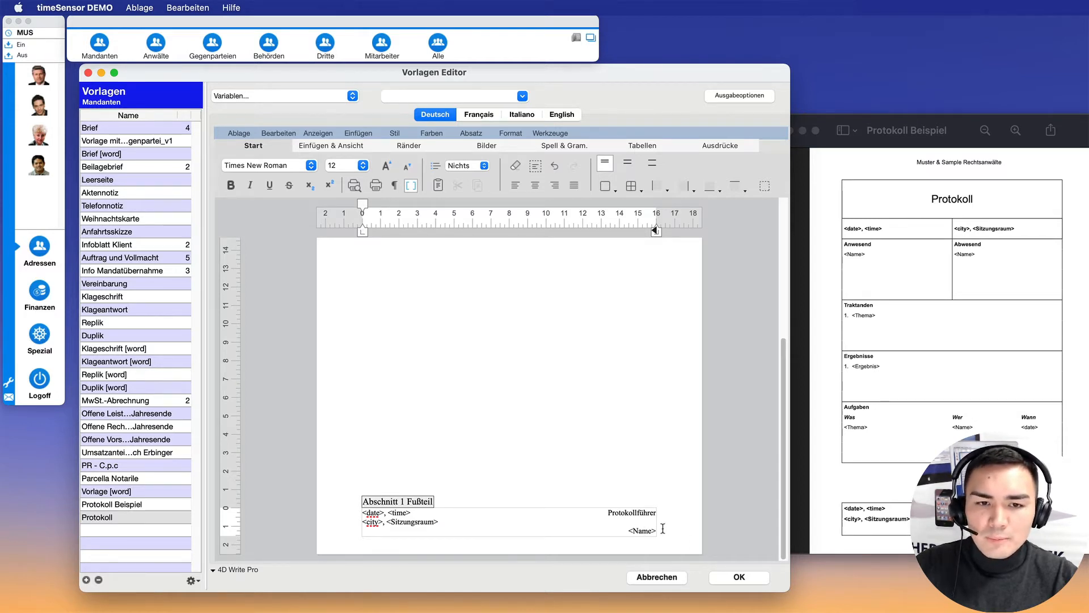
scroll(627, 519, "up", 1)
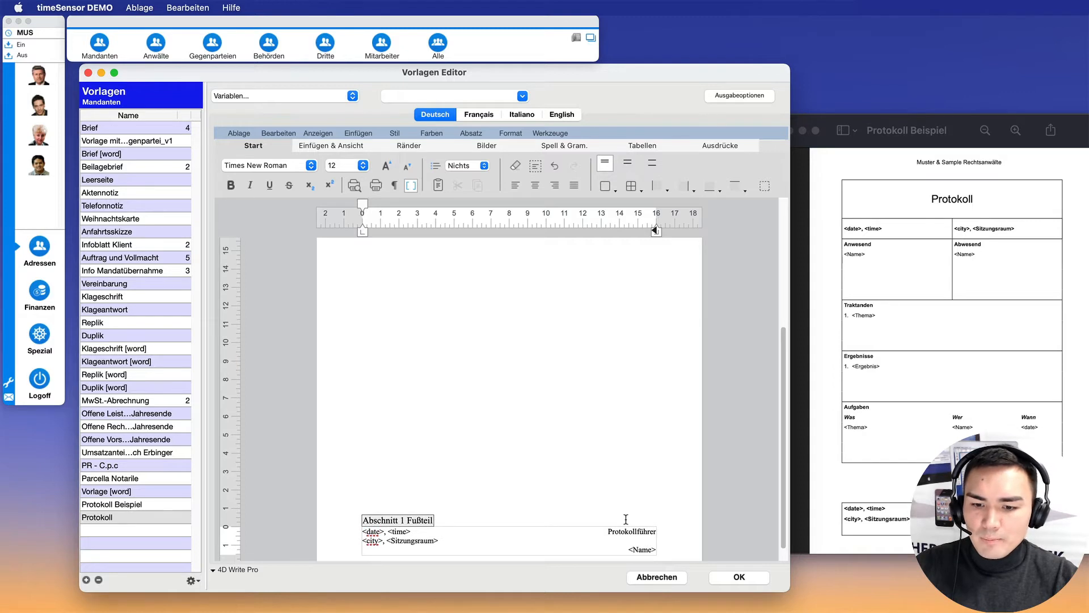
scroll(627, 518, "down", 1)
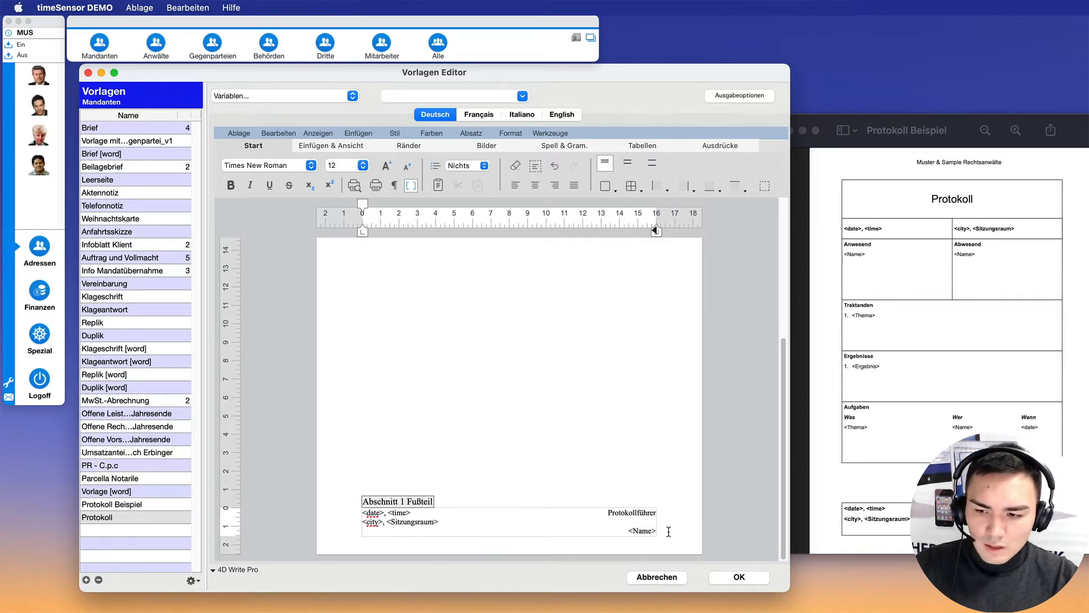
- Format the entire footer text in Arial, size 11
key("super+a")
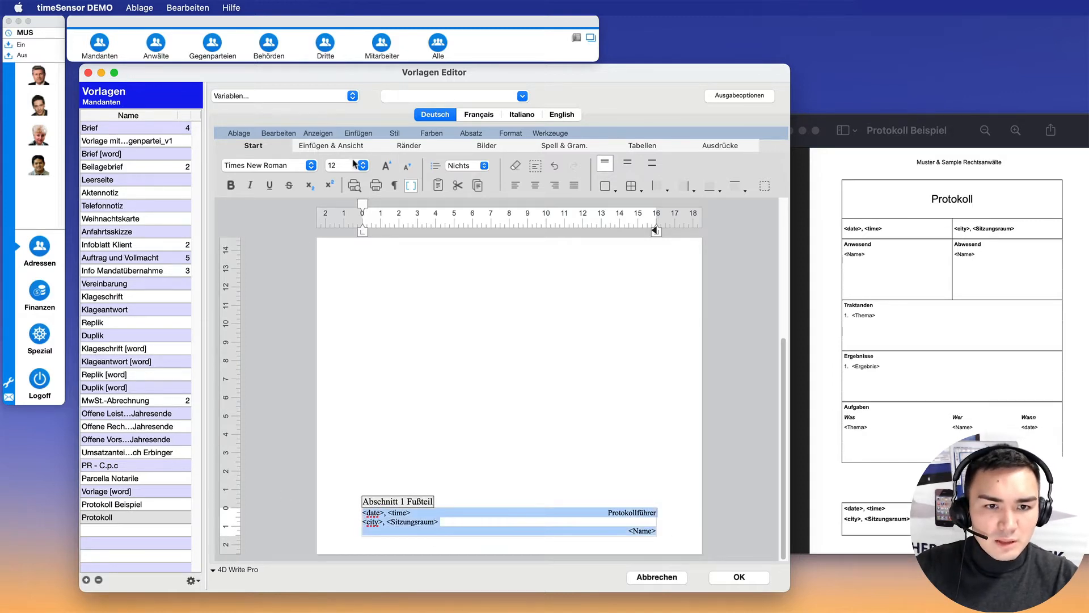
left_click(353, 165)
left_click(347, 152)
left_click(303, 165)
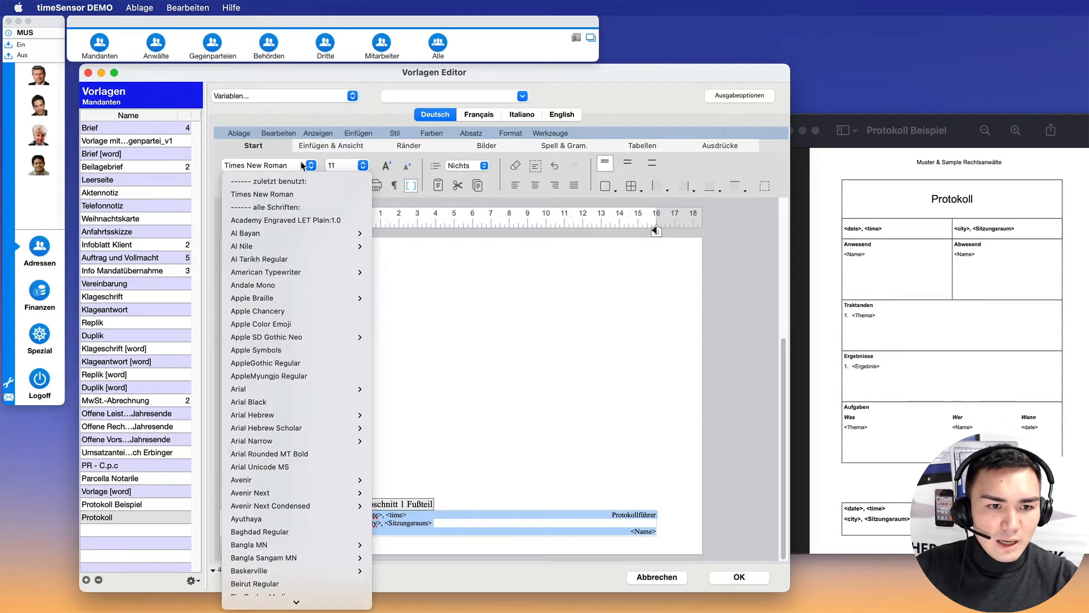
mouse_move(265, 388)
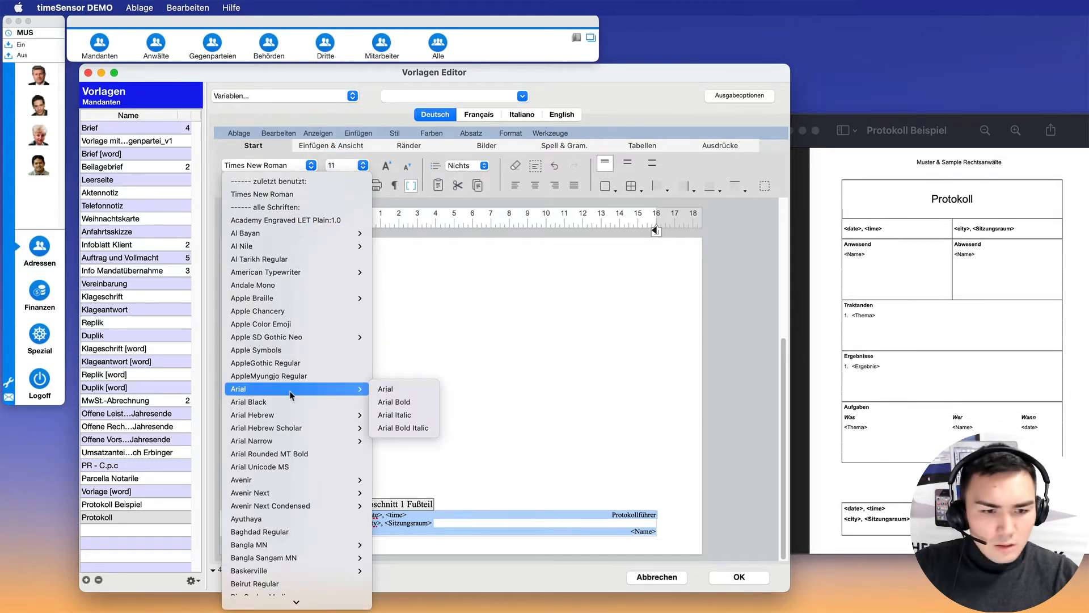
left_click(388, 389)
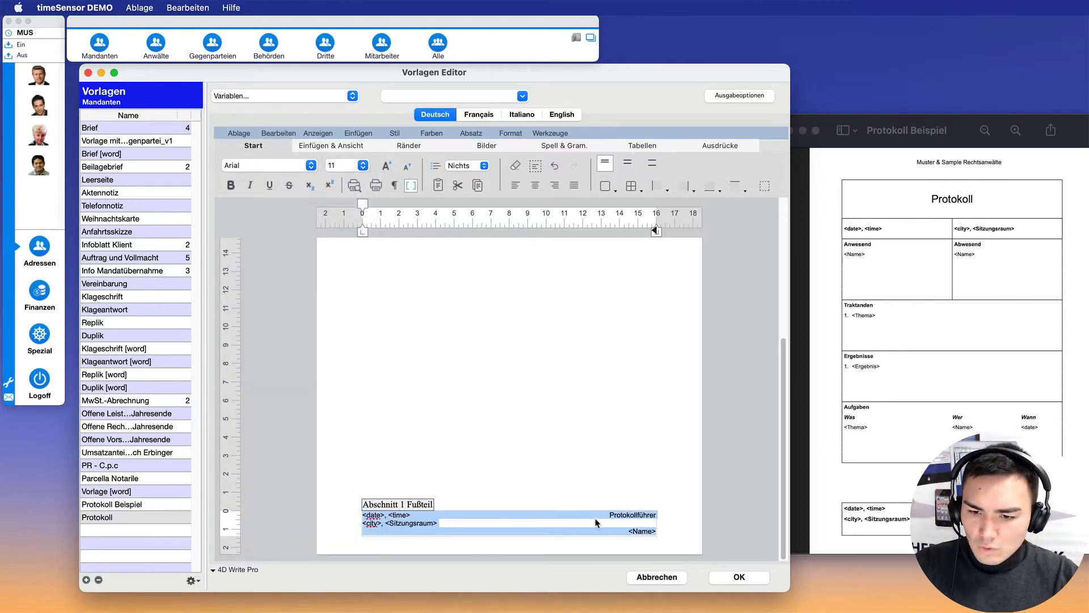
- Make the first two footer lines, with date, time, Protokollführer, city and Sitzungsraum, bold
left_click_drag(597, 522, 323, 512)
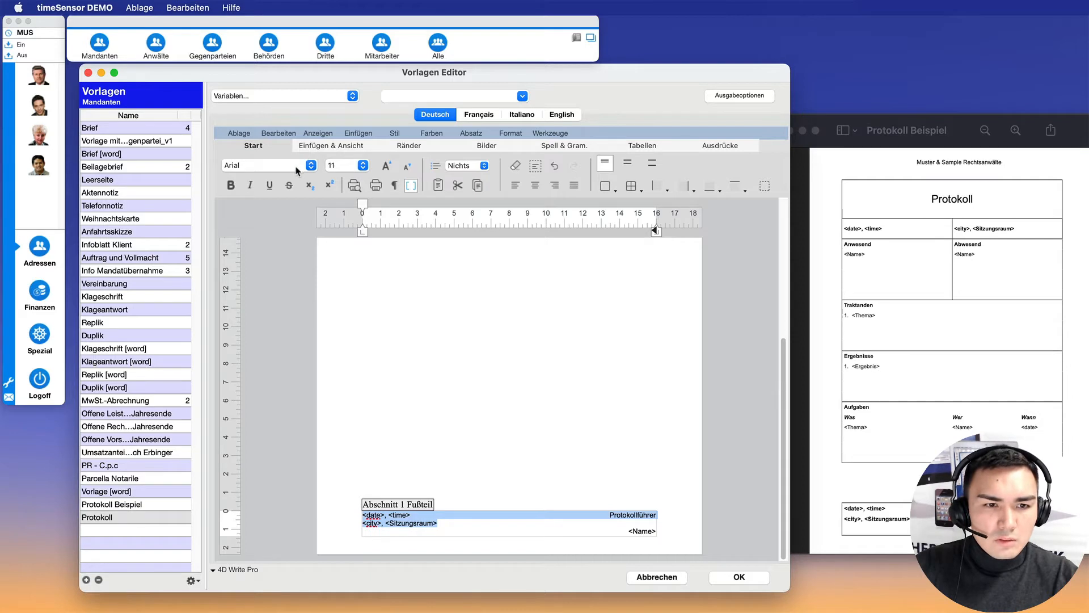
left_click(231, 185)
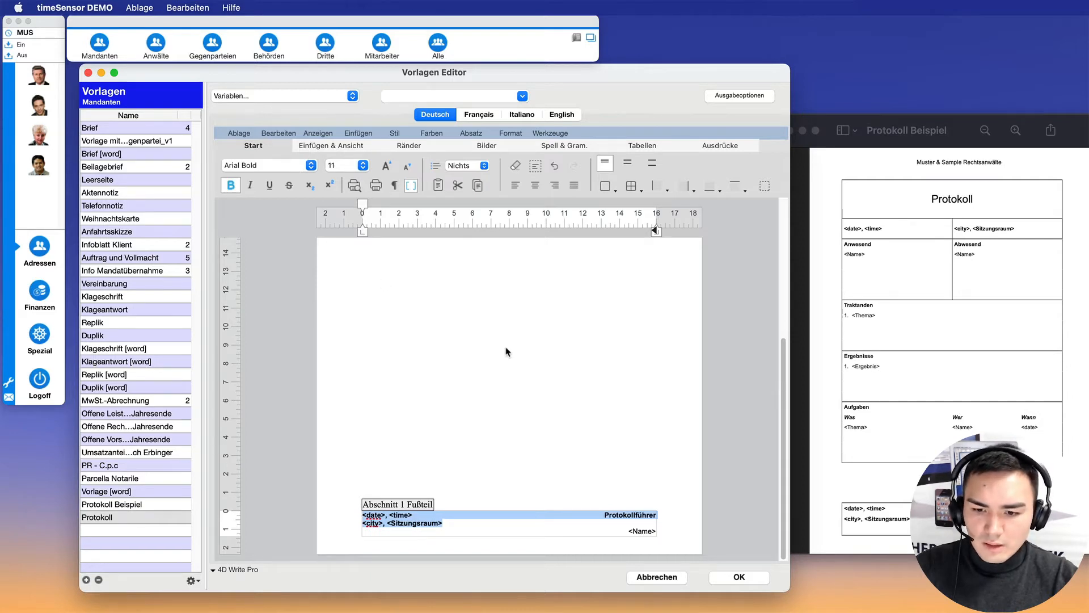
left_click(657, 342)
scroll(599, 404, "down", 5)
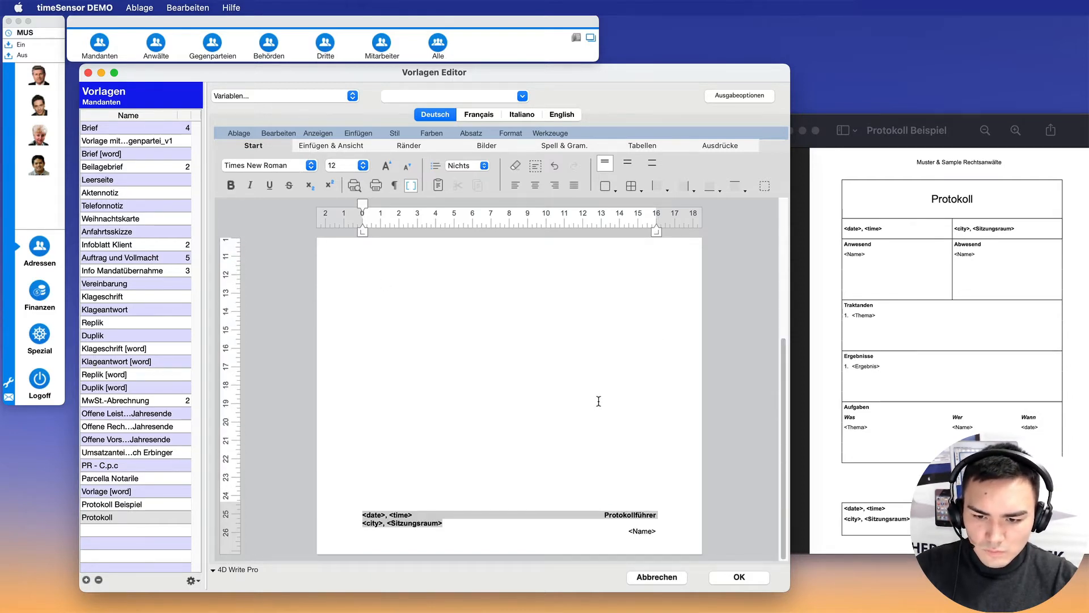
- Add an outside border (Alle Rahmenlinien aussen) around all three footer lines
left_click(584, 511)
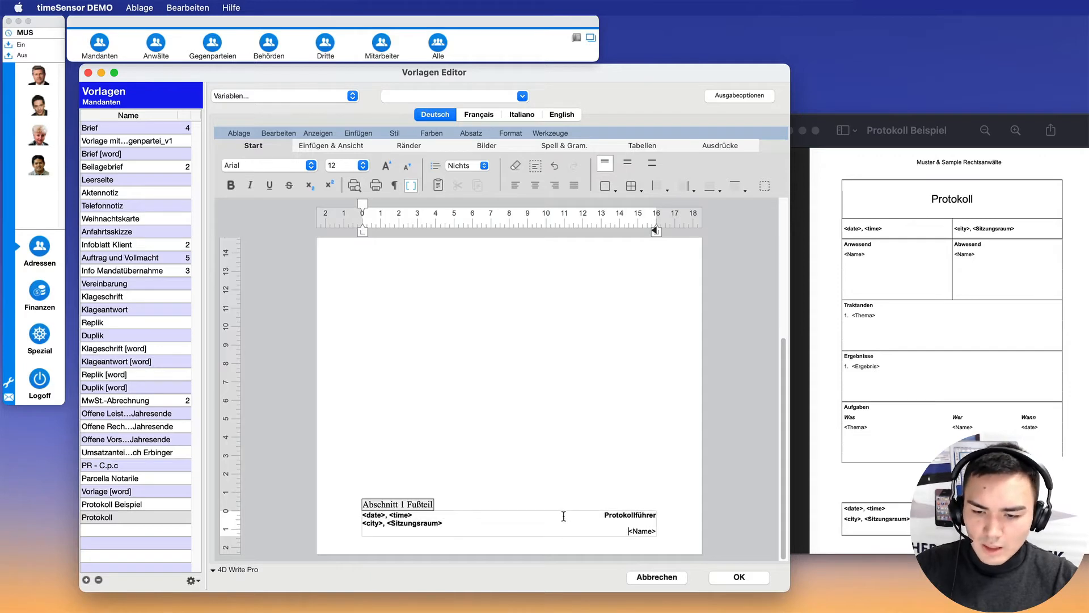
left_click_drag(655, 531, 292, 514)
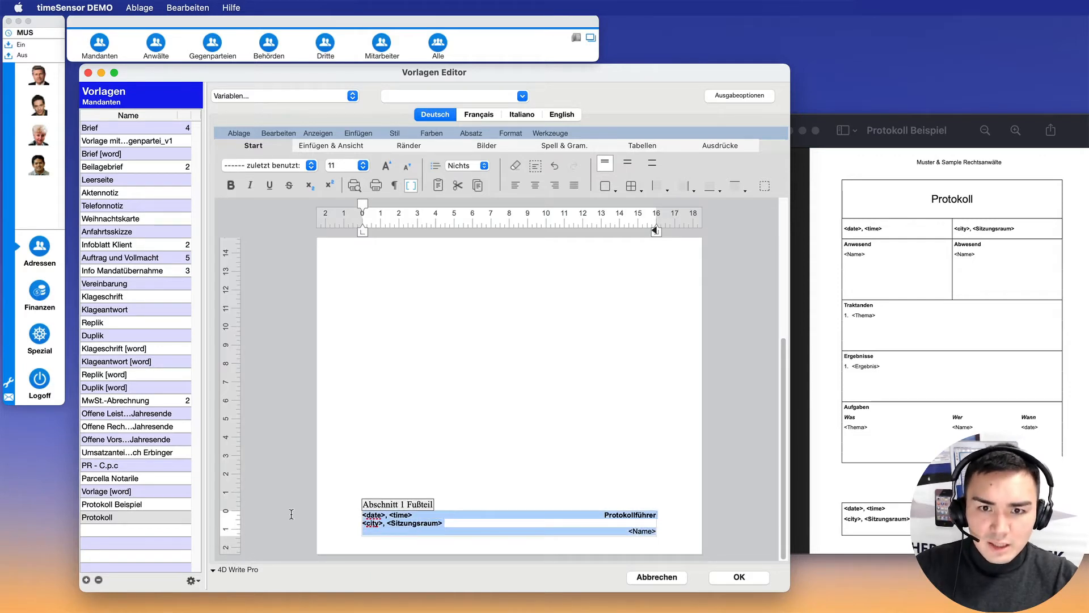
left_click(603, 186)
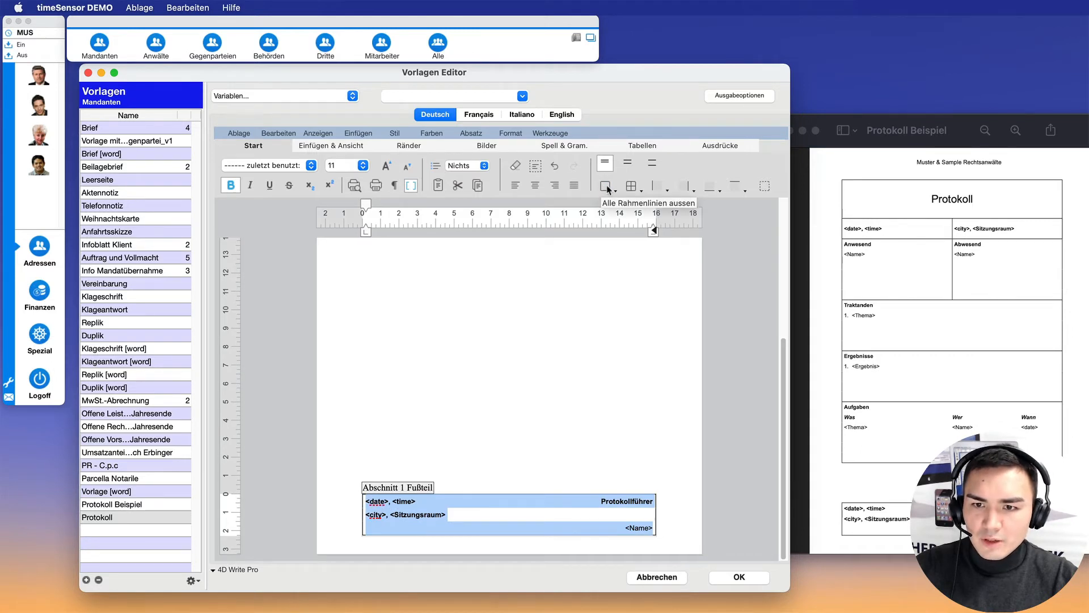
left_click(595, 363)
scroll(607, 340, "down", 5)
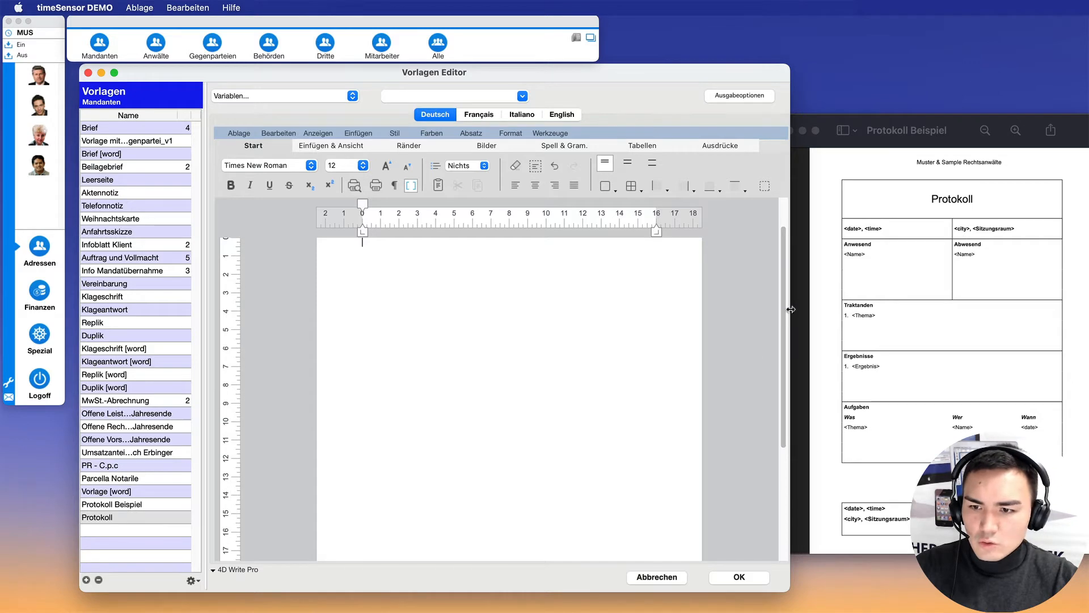
scroll(607, 340, "down", 5)
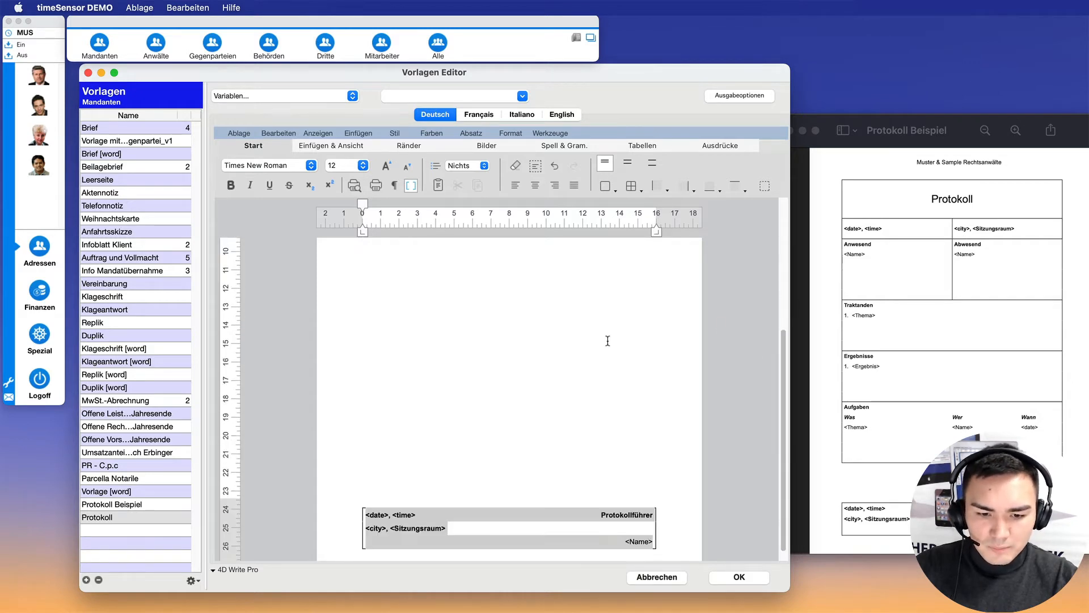
left_click(573, 526)
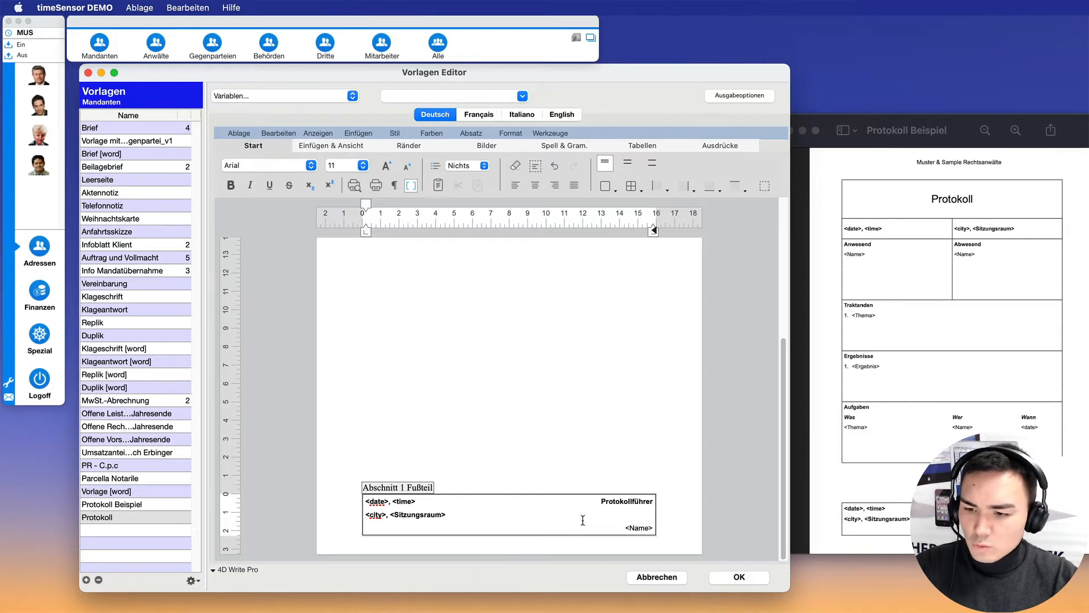
- Enter the title "Protokoll" on the first line of the document body and start a new line below it
scroll(685, 475, "up", 5)
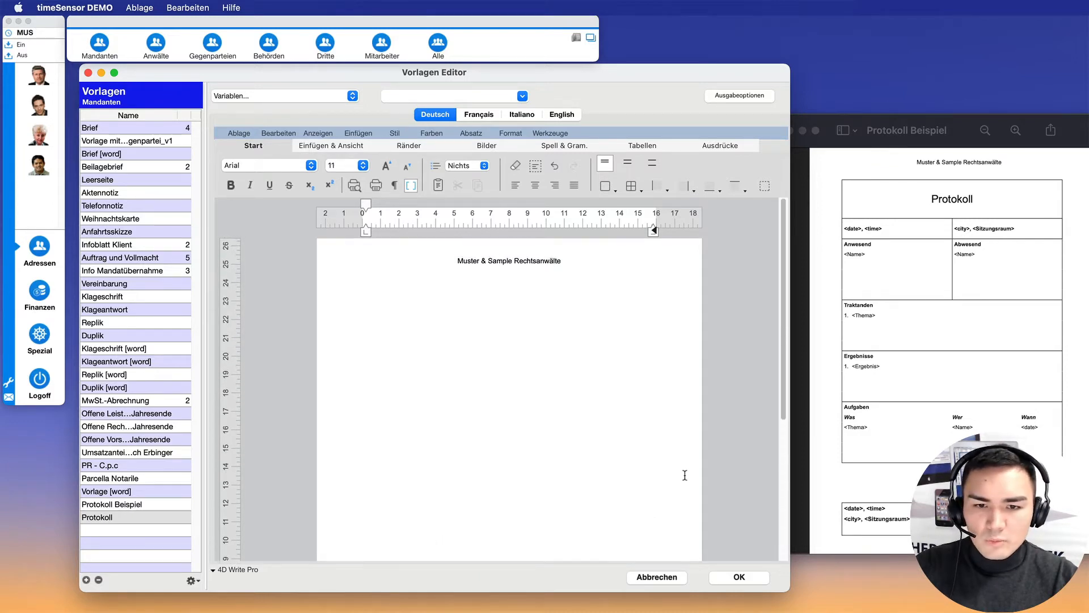
left_click(448, 309)
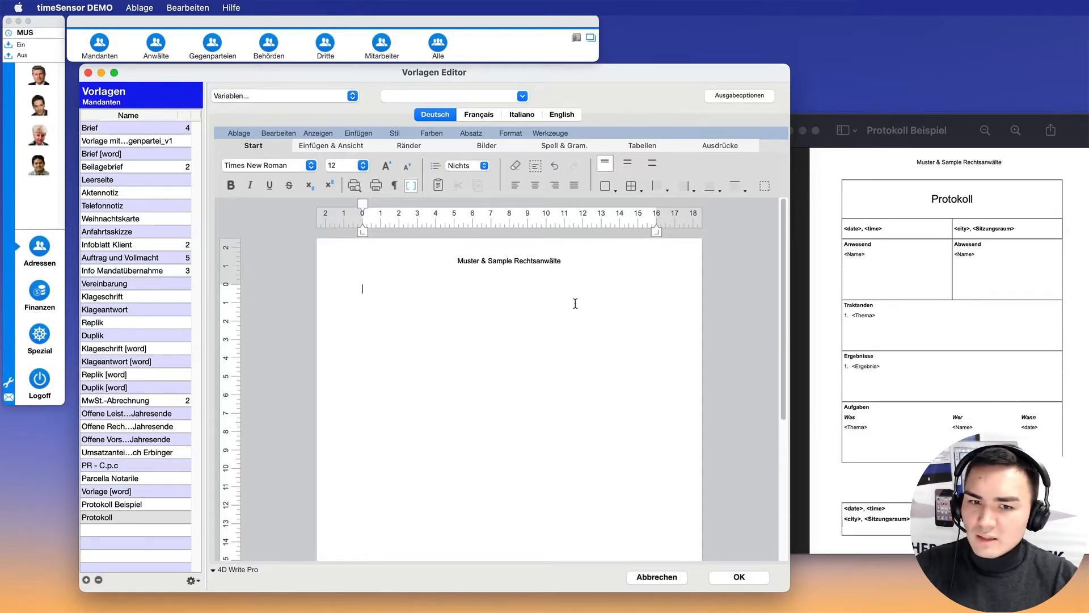
type("P")
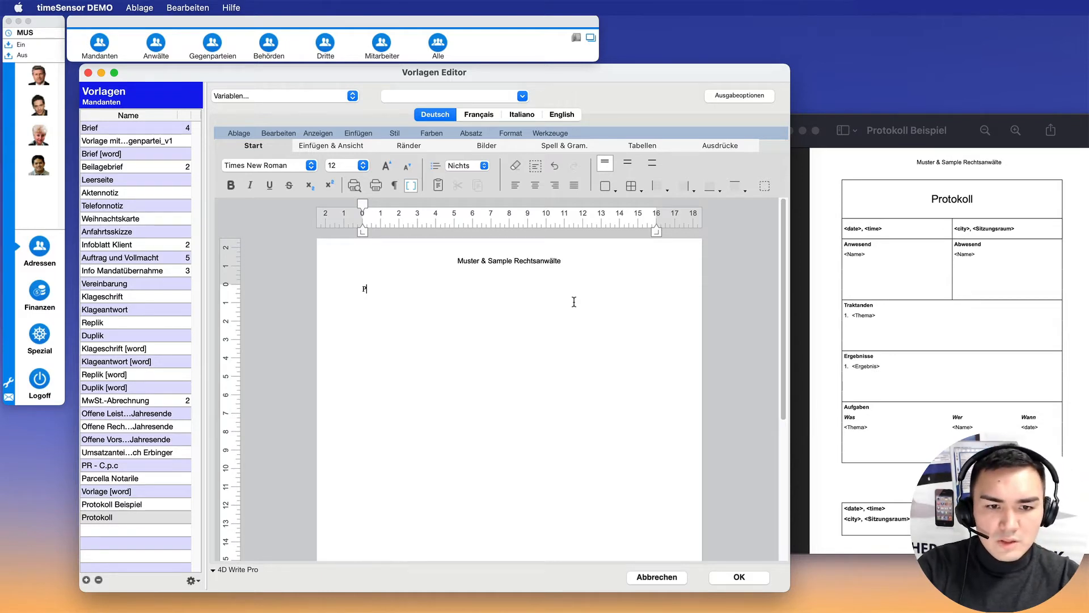
type("rotokoll")
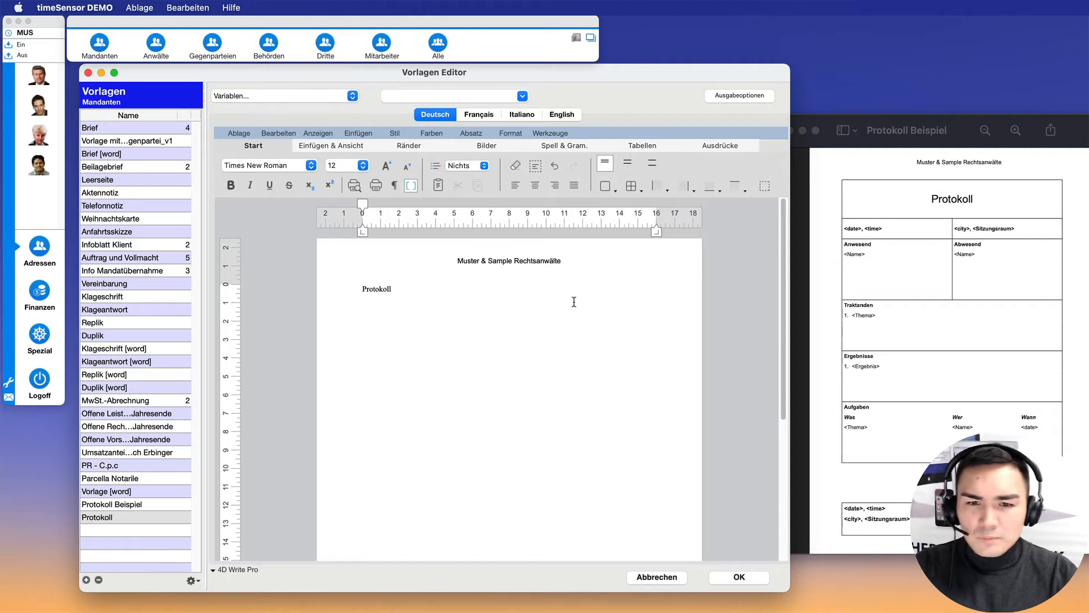
key("Return")
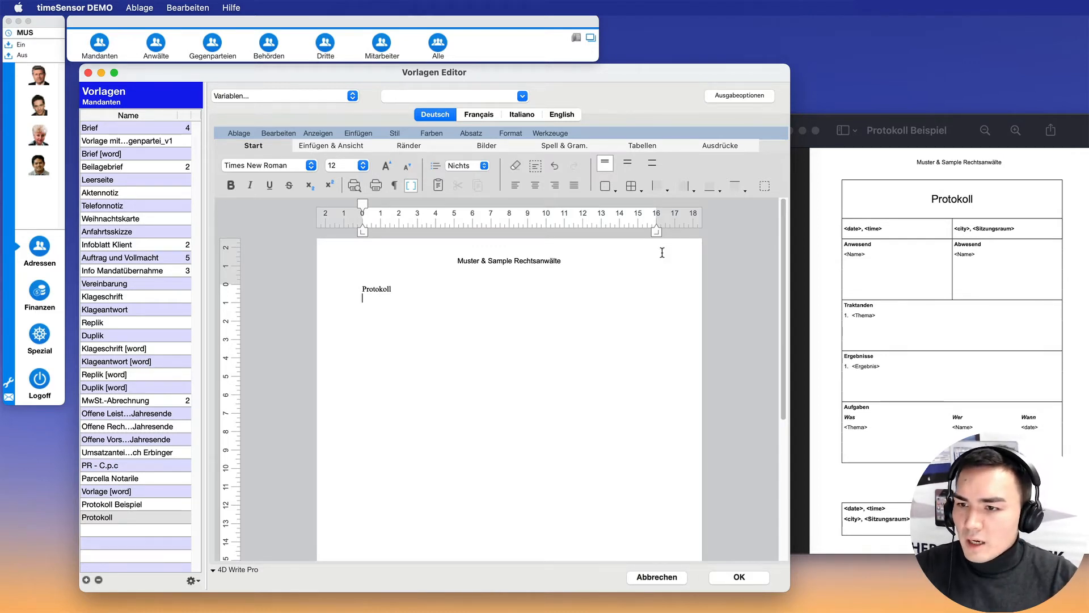
- Enter the placeholders "<date>, <time>" on the line below the Protokoll title
type("y")
key("BackSpace")
type("<")
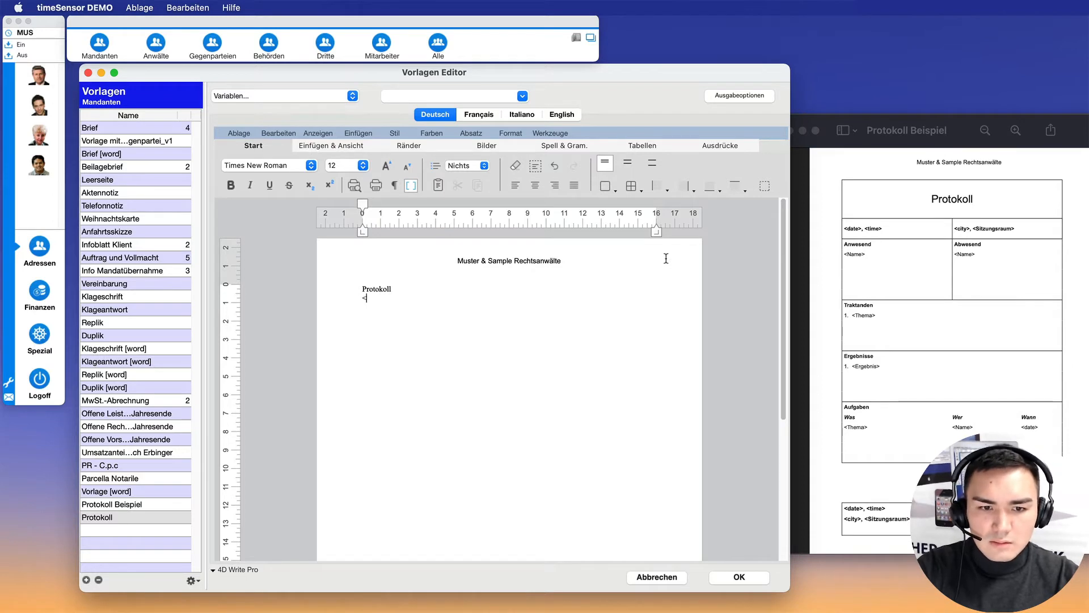
type("date>, ")
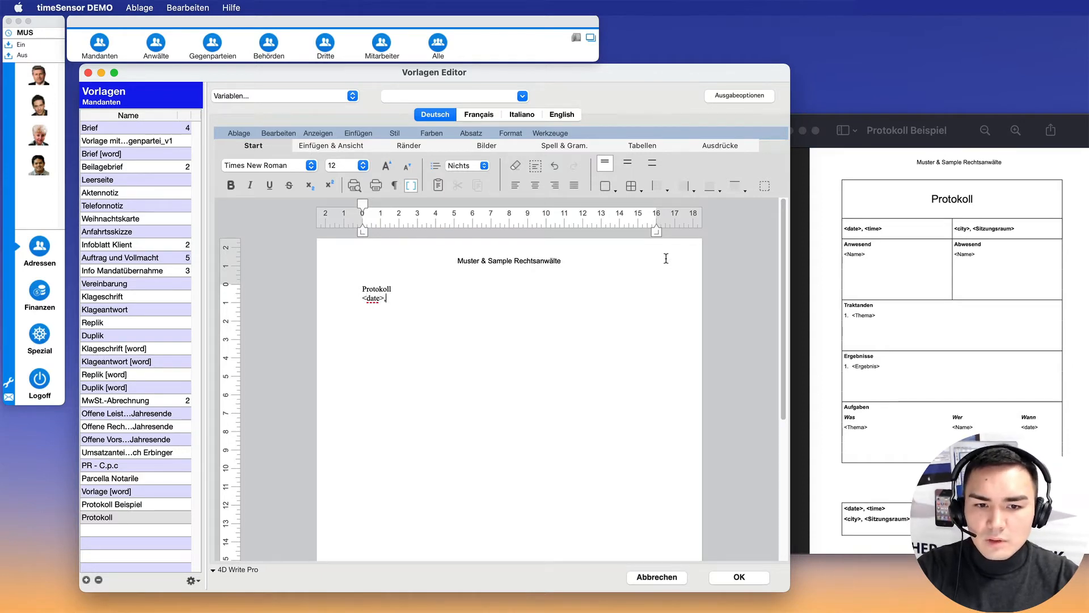
type("<")
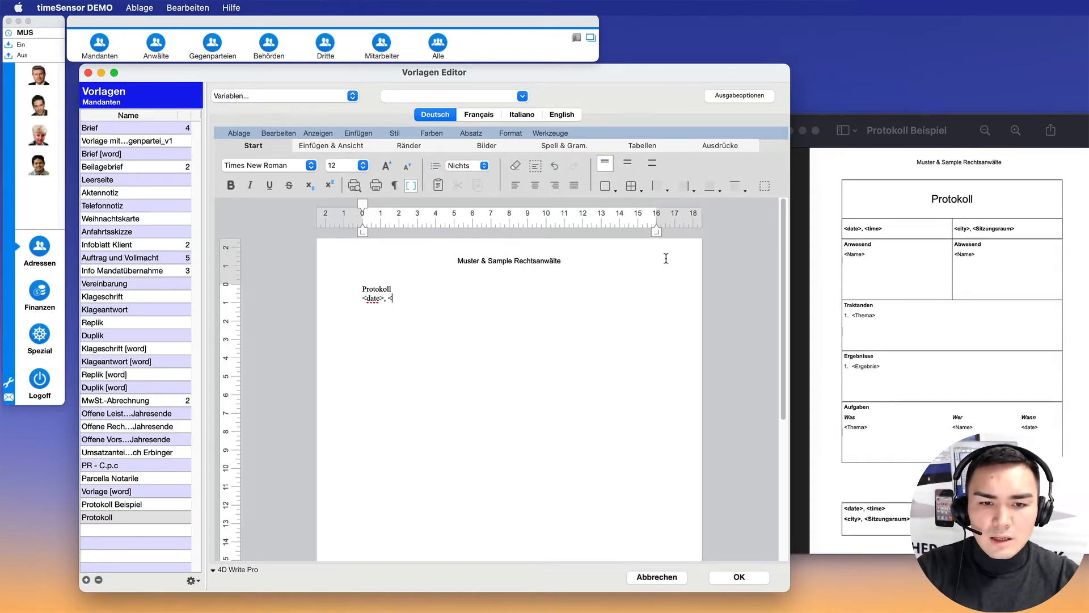
type("time>")
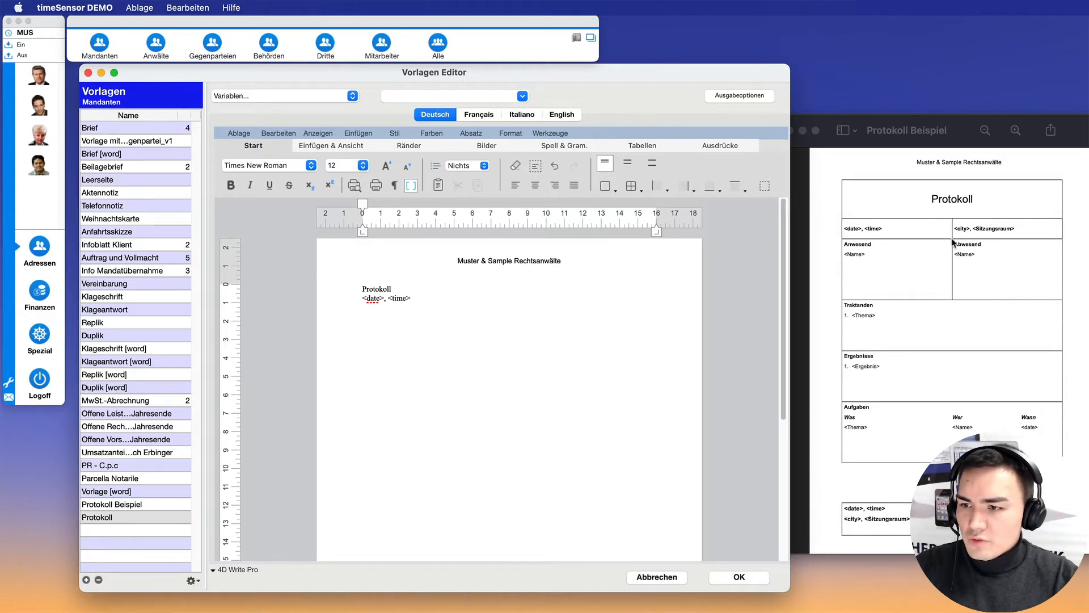
- Add a line-type tab stop (Linien) at 8 cm on the date line and enter "<city>, <Sitzungraum>" after it
right_click(509, 228)
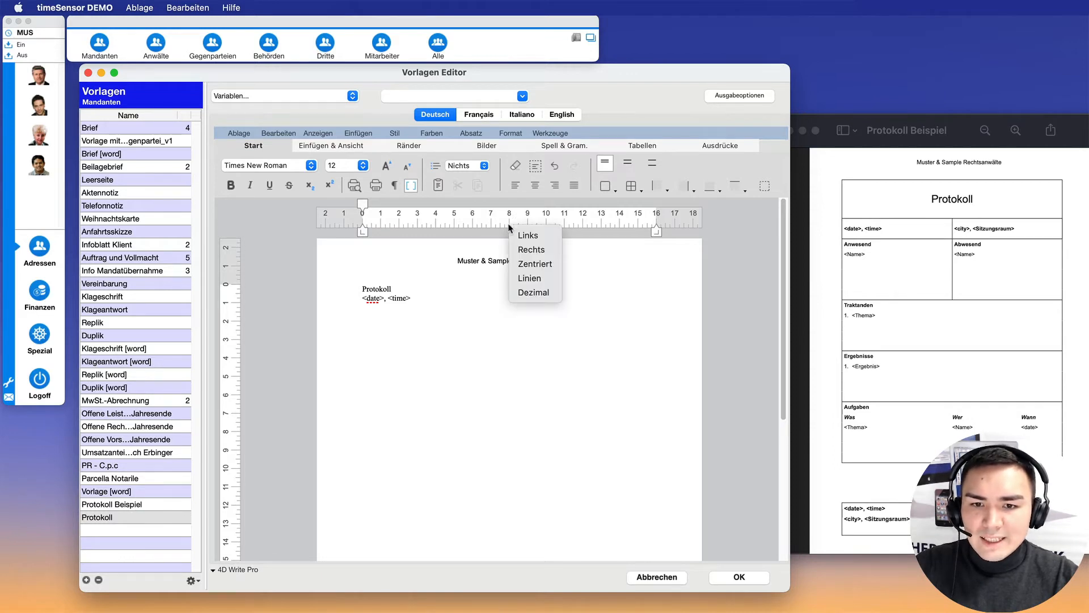
left_click(531, 278)
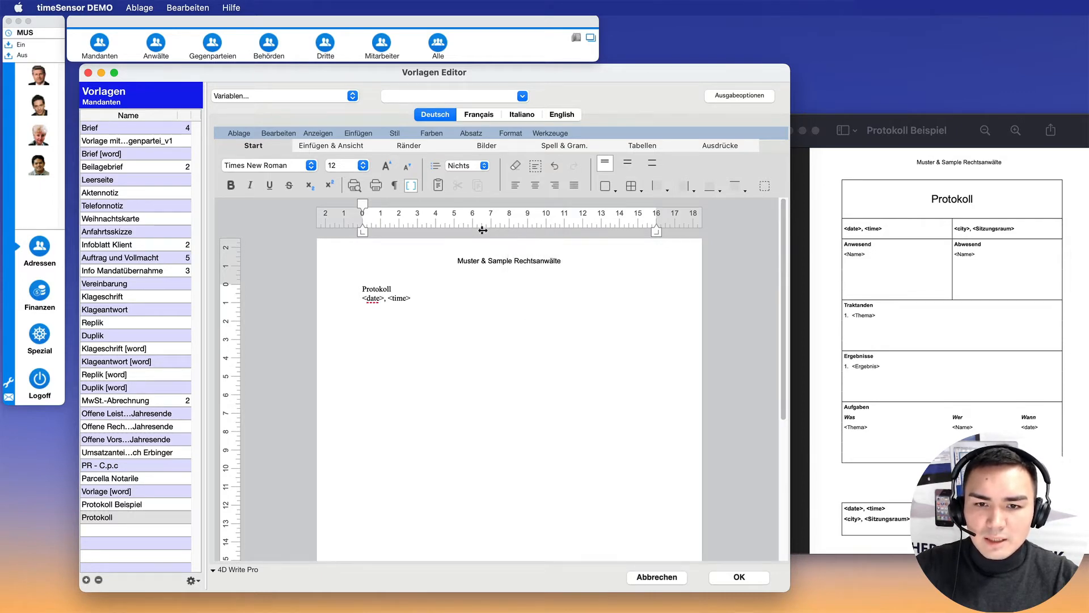
left_click_drag(482, 229, 510, 230)
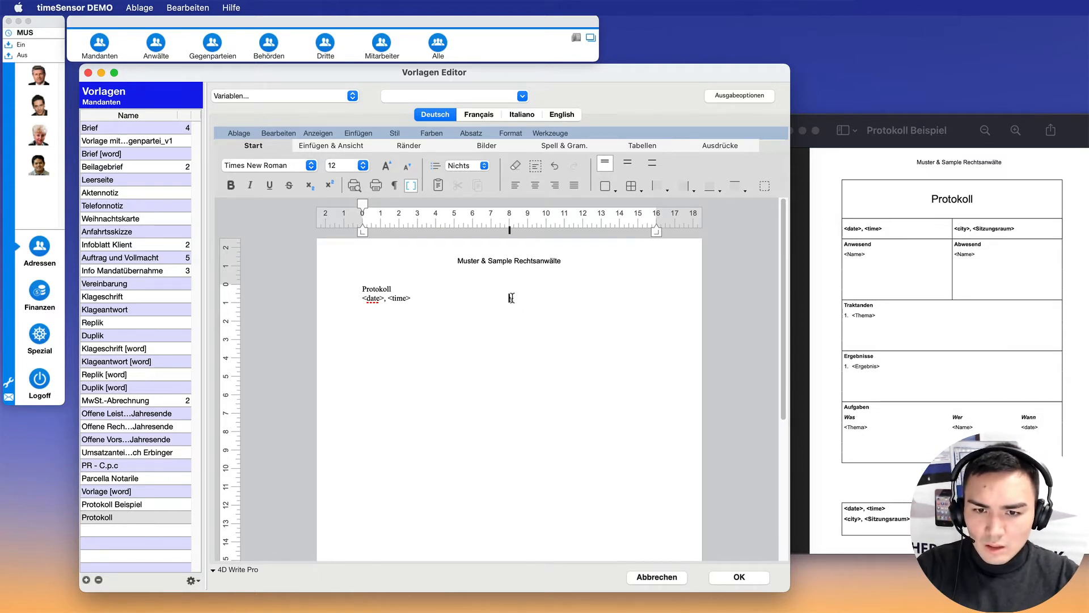
type("ity")
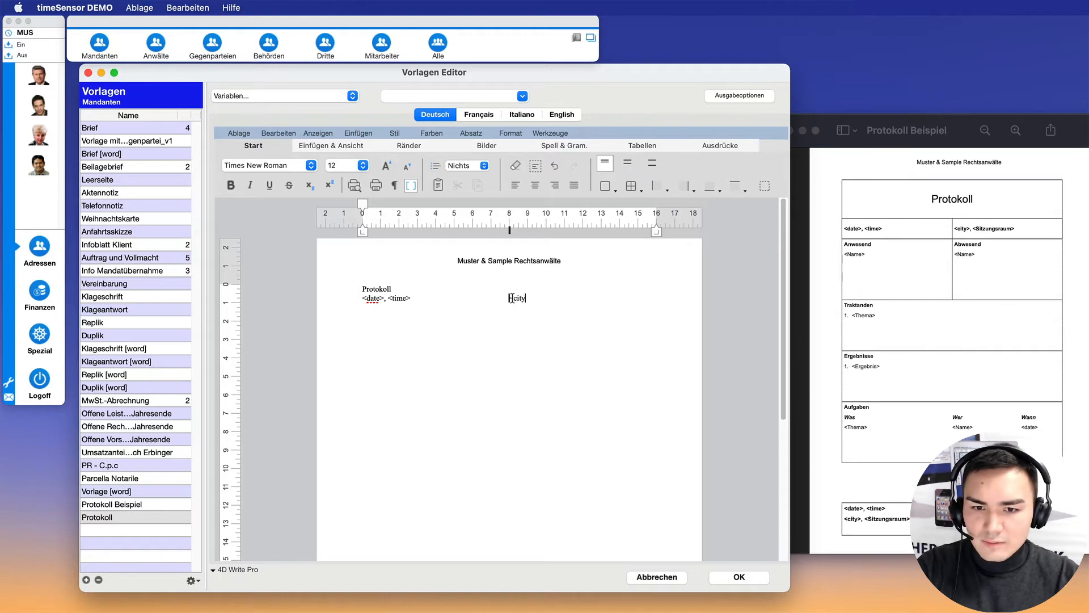
type(">, <Sitzungsraum>")
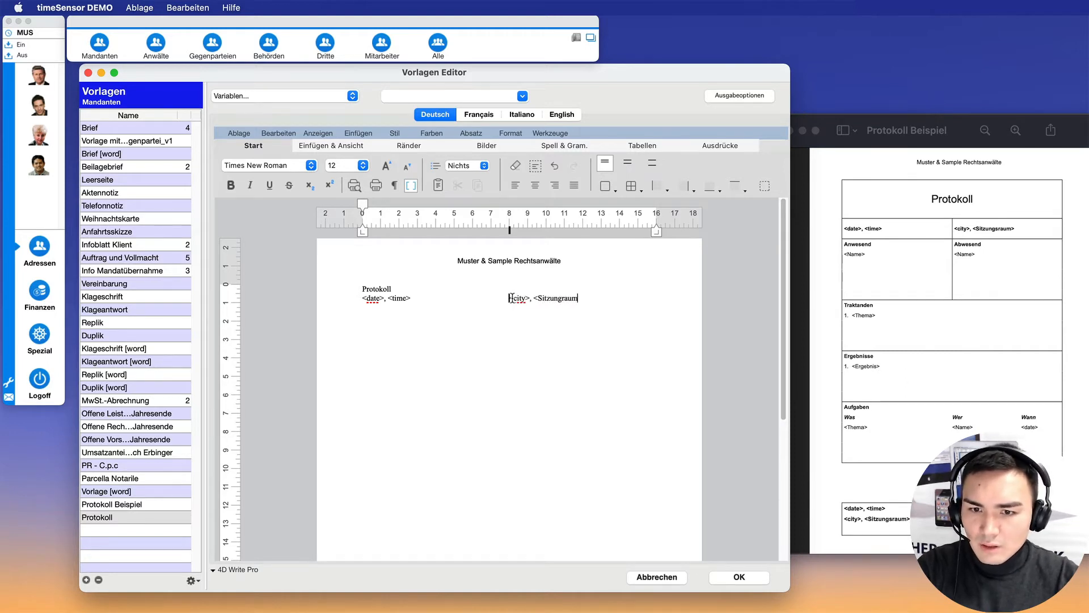
- Add "Anwesend" and "Abwesend" columns with a "<Name>" placeholder under each, and extend the dividing line over three blank lines below
key("Return")
type("Anwesend")
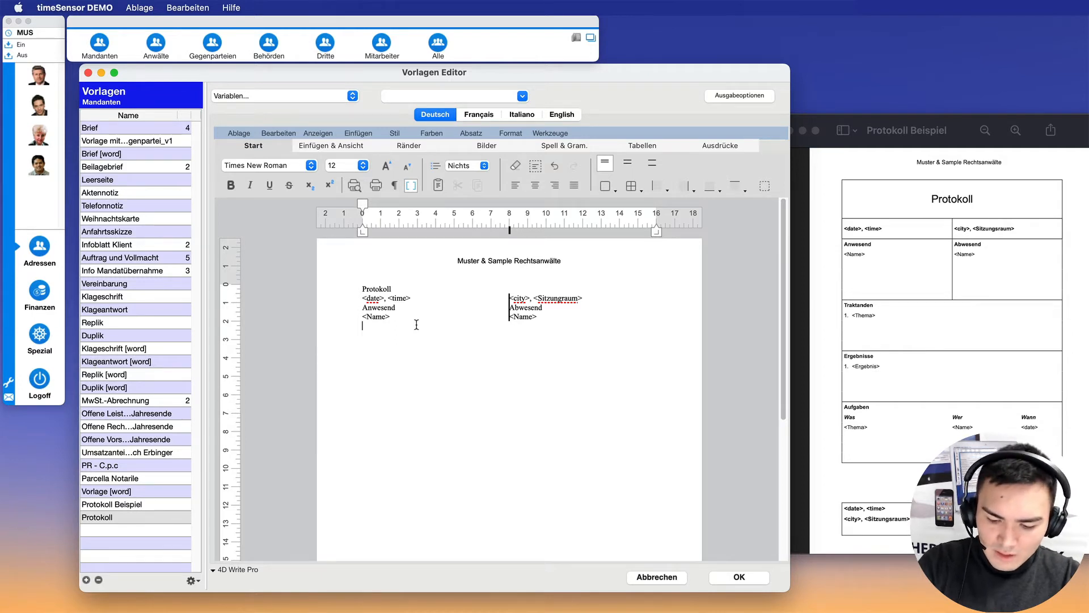
key("Return")
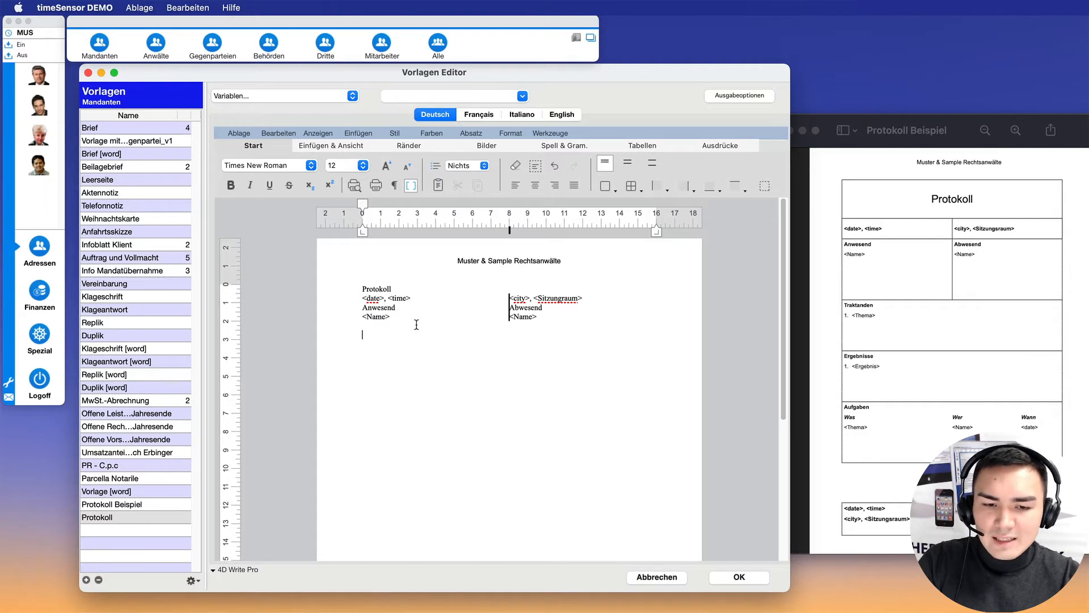
key("BackSpace")
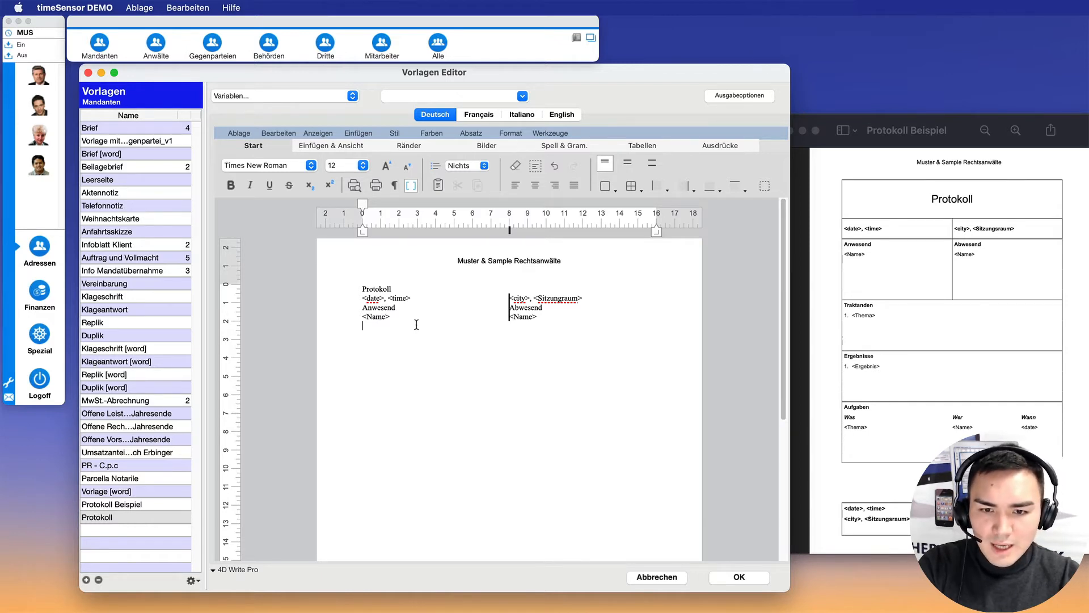
key("Tab")
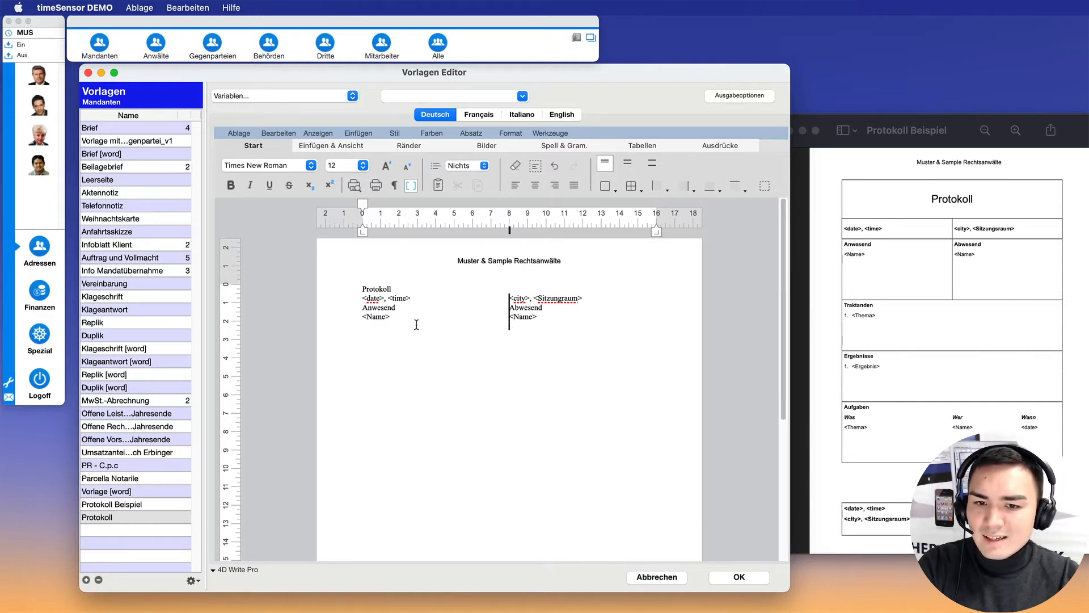
key("Tab")
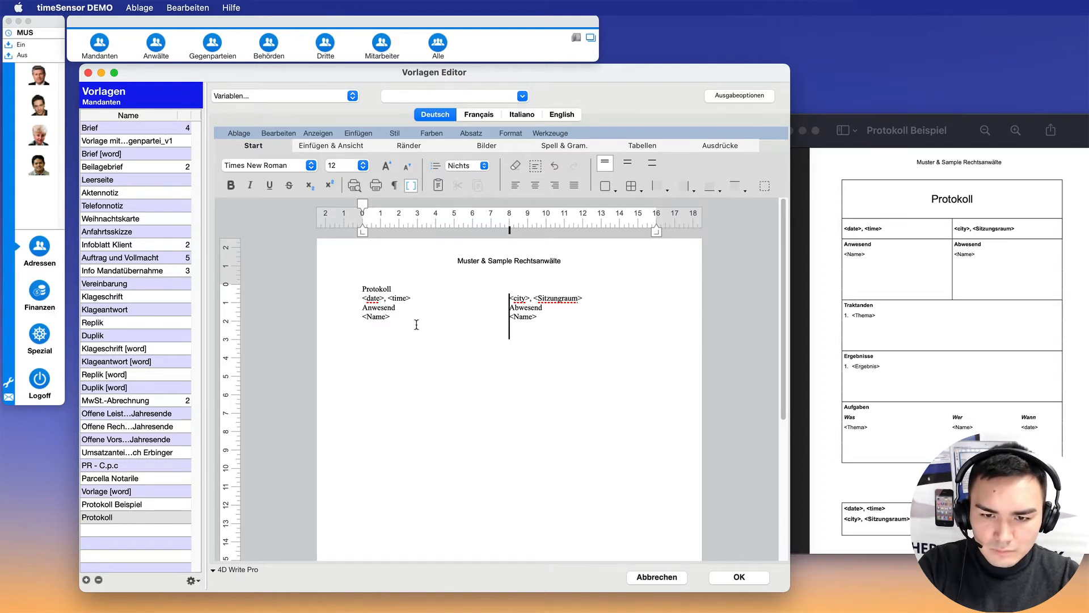
key("Tab")
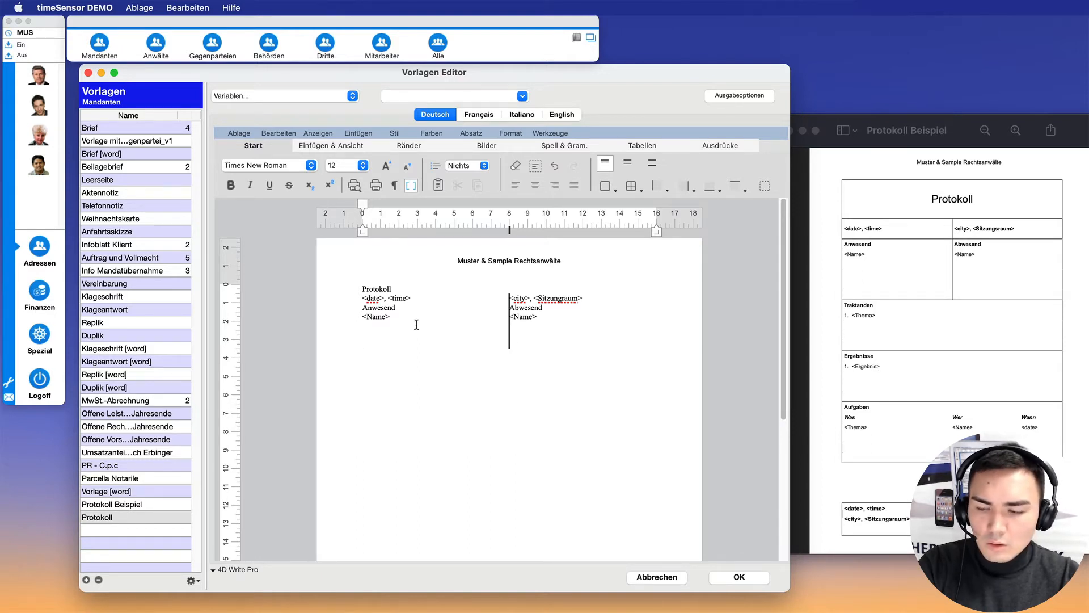
- Enter the heading "Tranktanden" on the line below the two-column attendance block
left_click(416, 345)
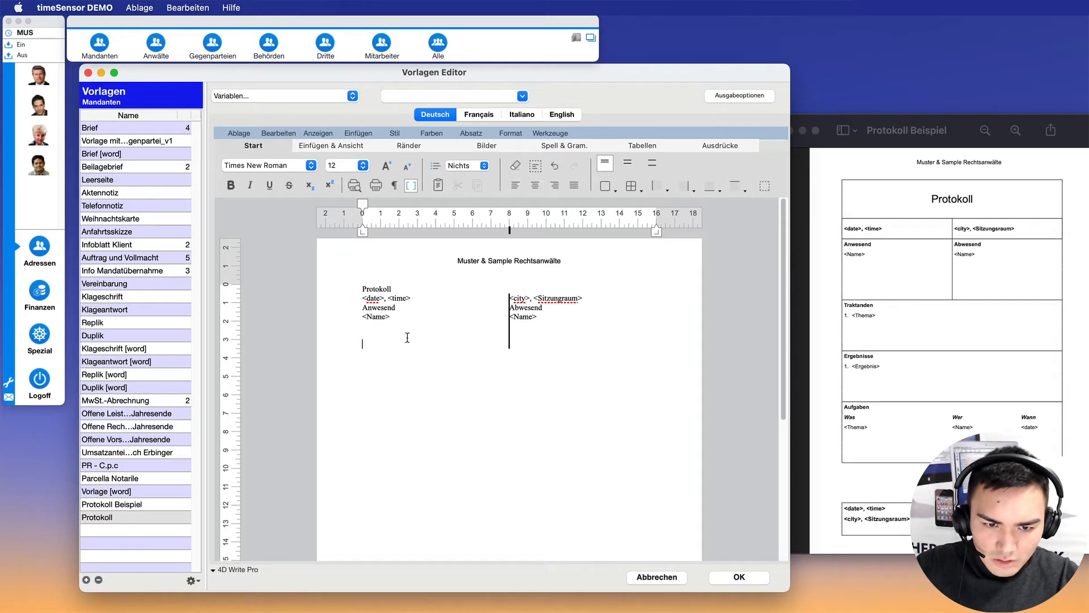
left_click(406, 337)
left_click(400, 327)
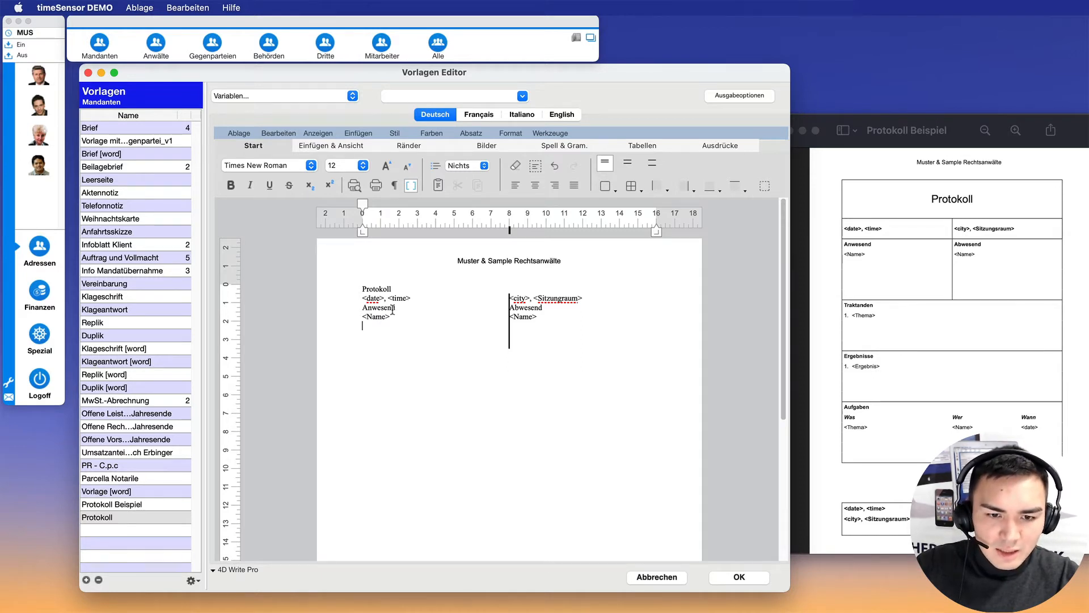
left_click(409, 353)
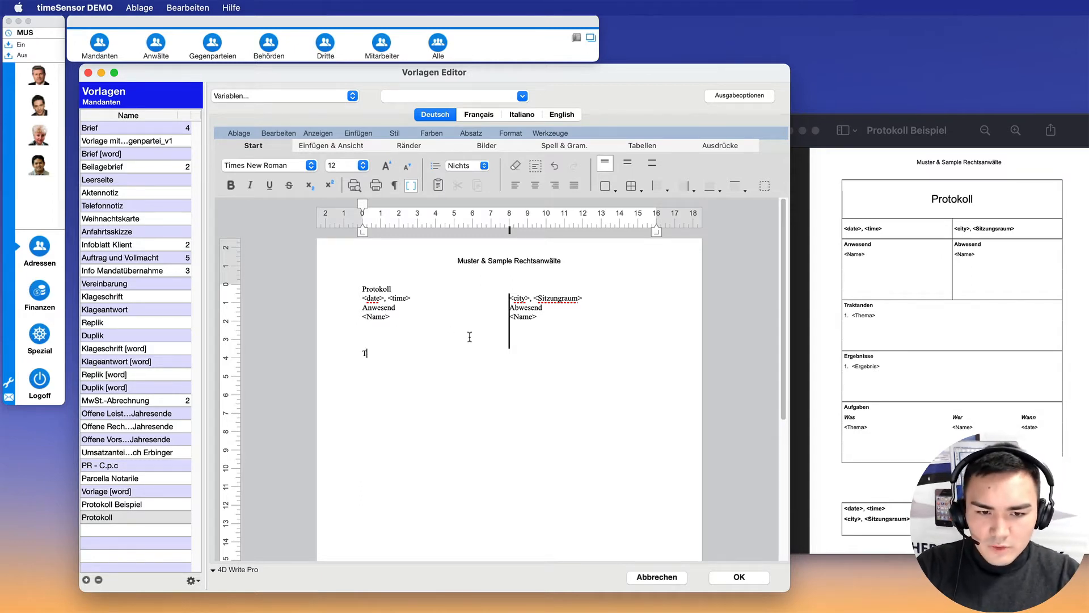
type("Trank")
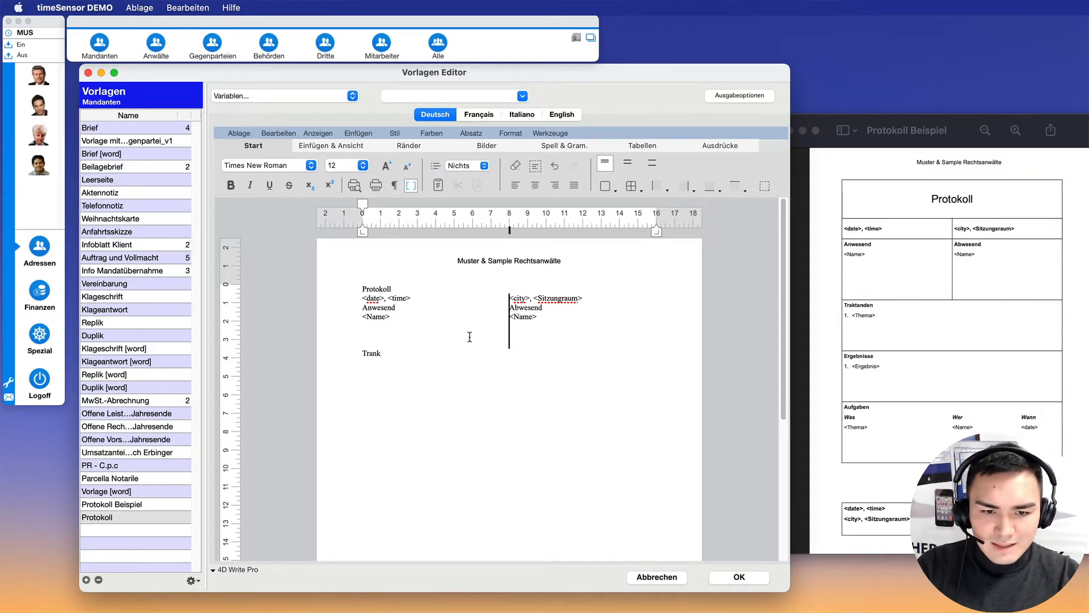
type("tanden")
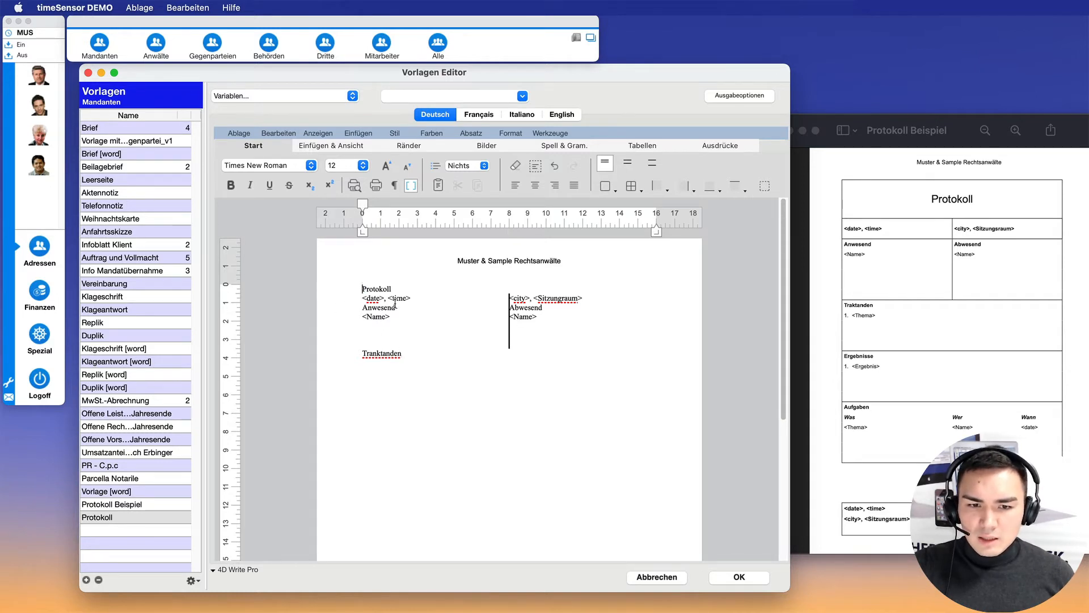
- Format the entire body text, from the Protokoll title to the Tranktanden heading, in Arial, size 11
left_click_drag(362, 287, 458, 354)
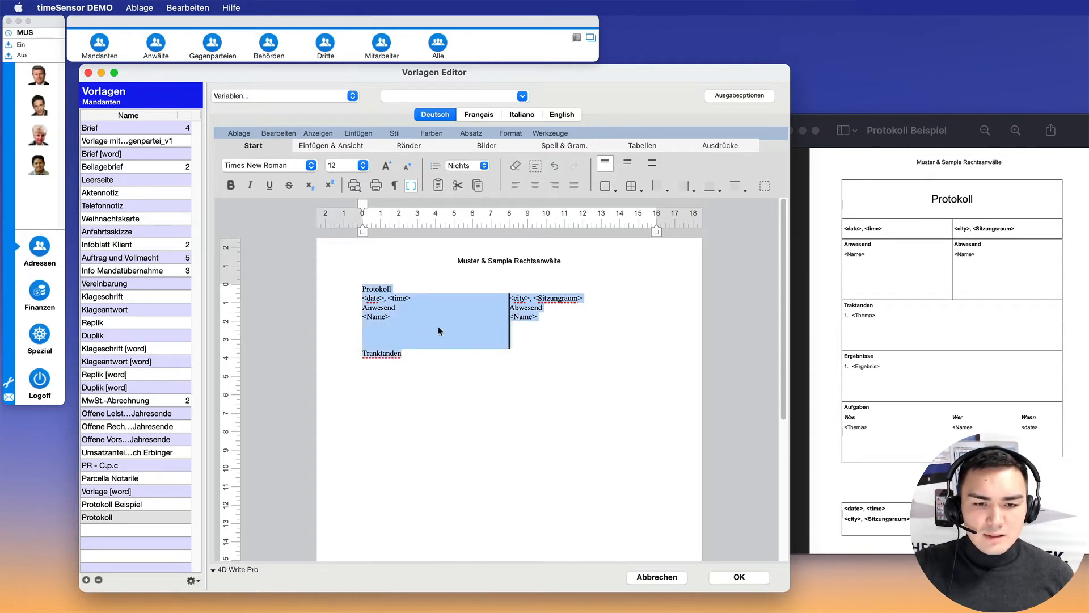
left_click(293, 165)
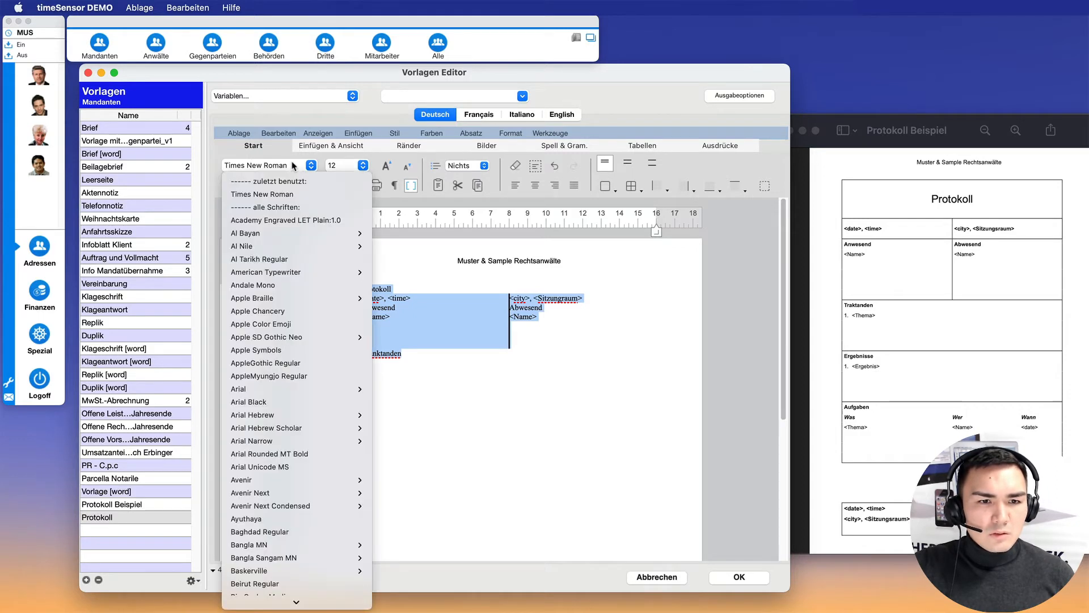
mouse_move(273, 389)
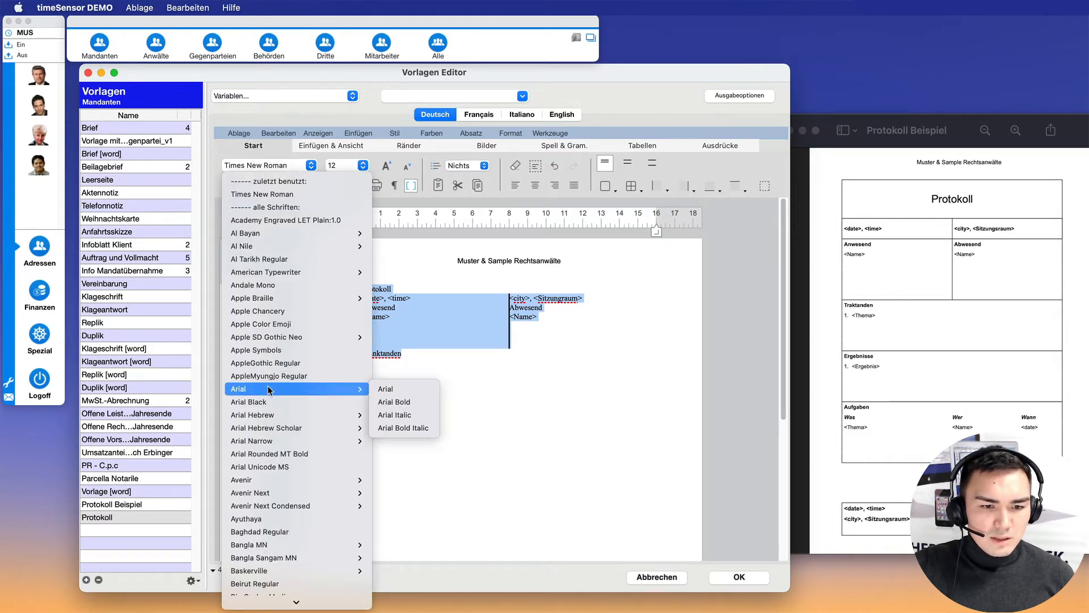
left_click(388, 388)
left_click(350, 164)
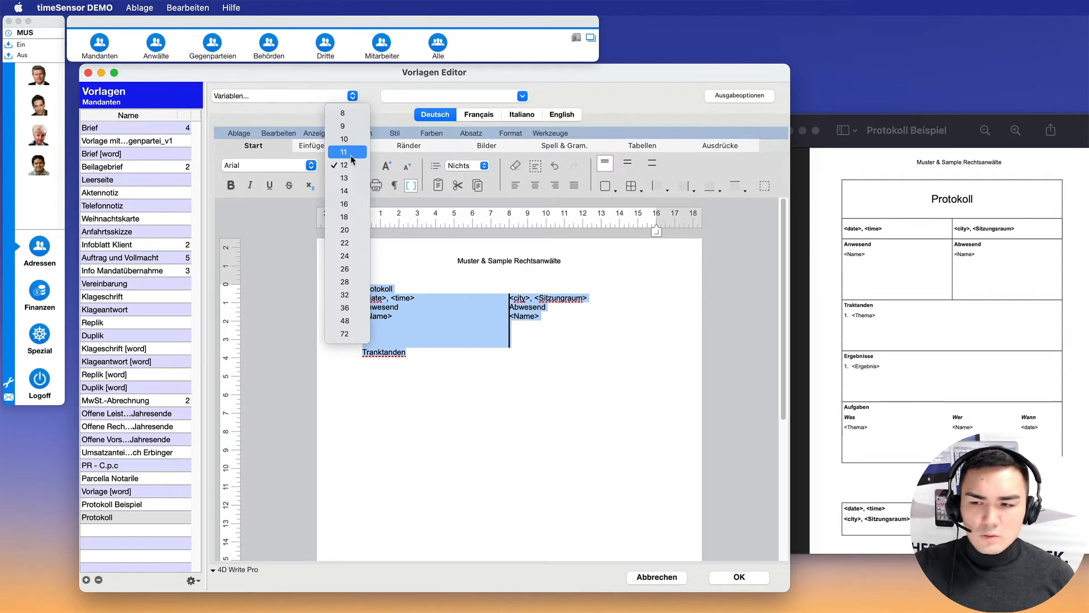
left_click(352, 156)
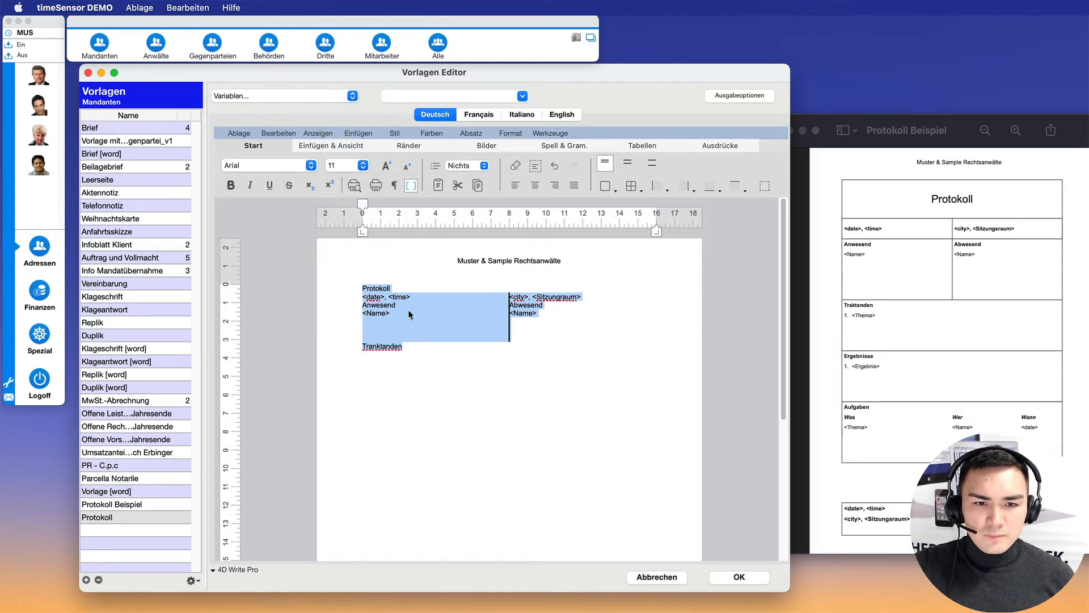
- Set the Protokoll title to size 22 and centre it
left_click_drag(403, 287, 249, 282)
left_click(363, 166)
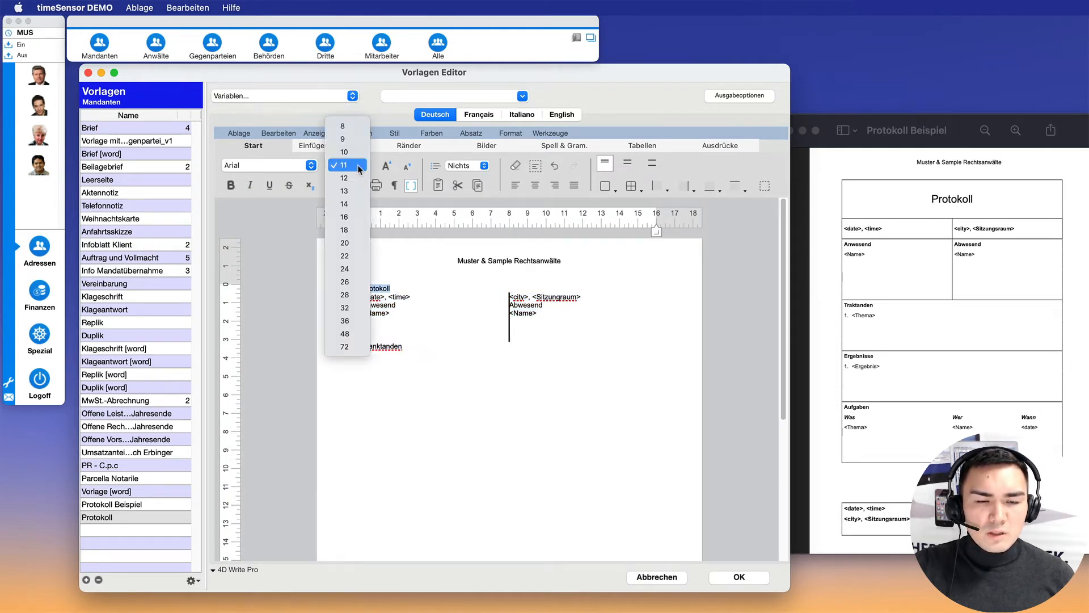
left_click(349, 256)
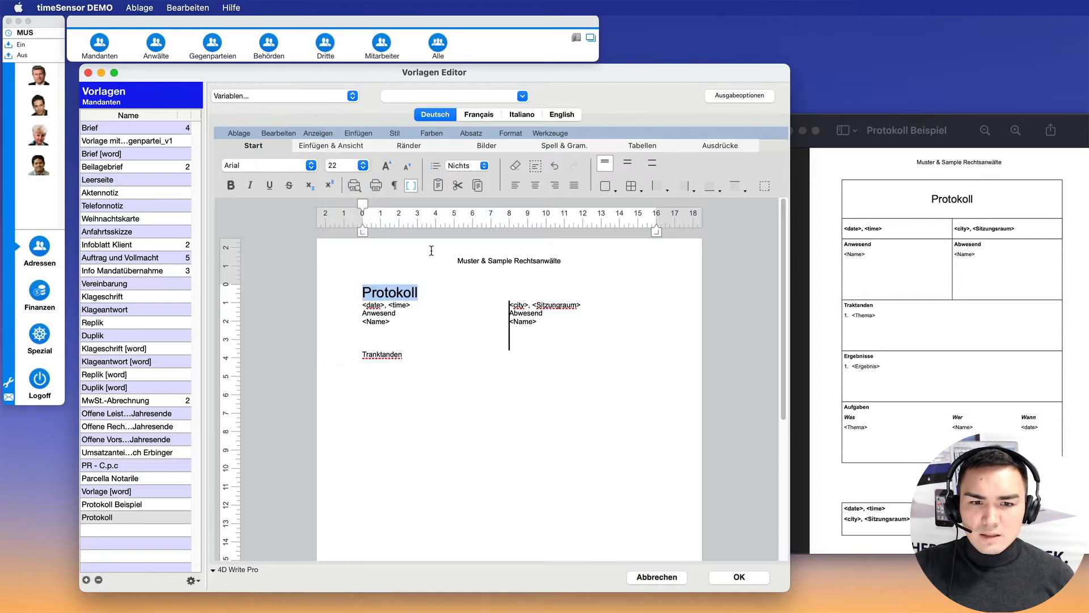
left_click(535, 185)
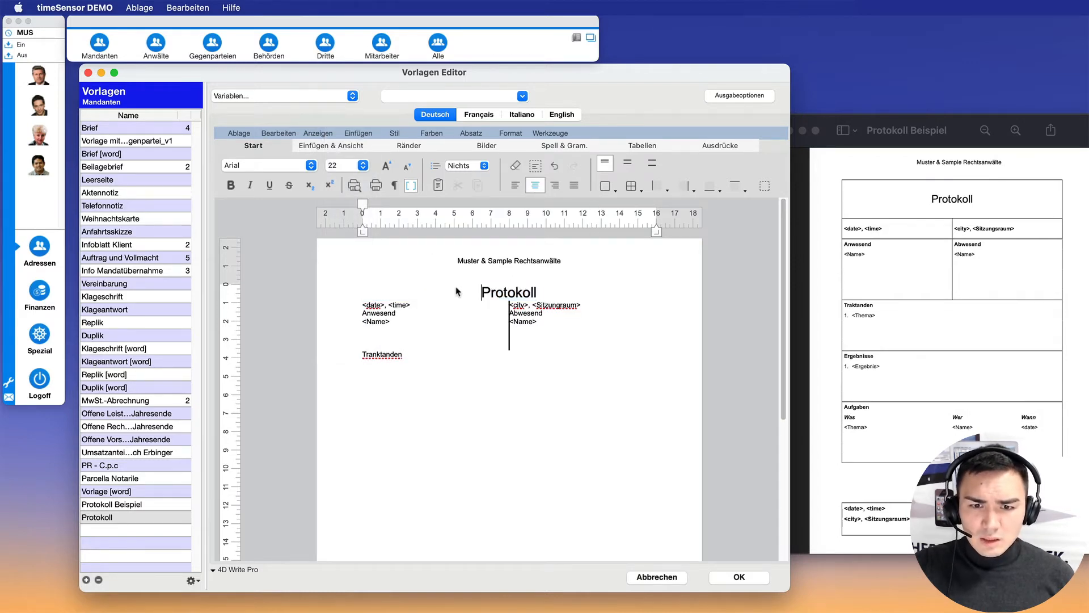
- Add a border around the Protokoll title line and another around the date, time, city and meeting-room line
left_click(611, 186)
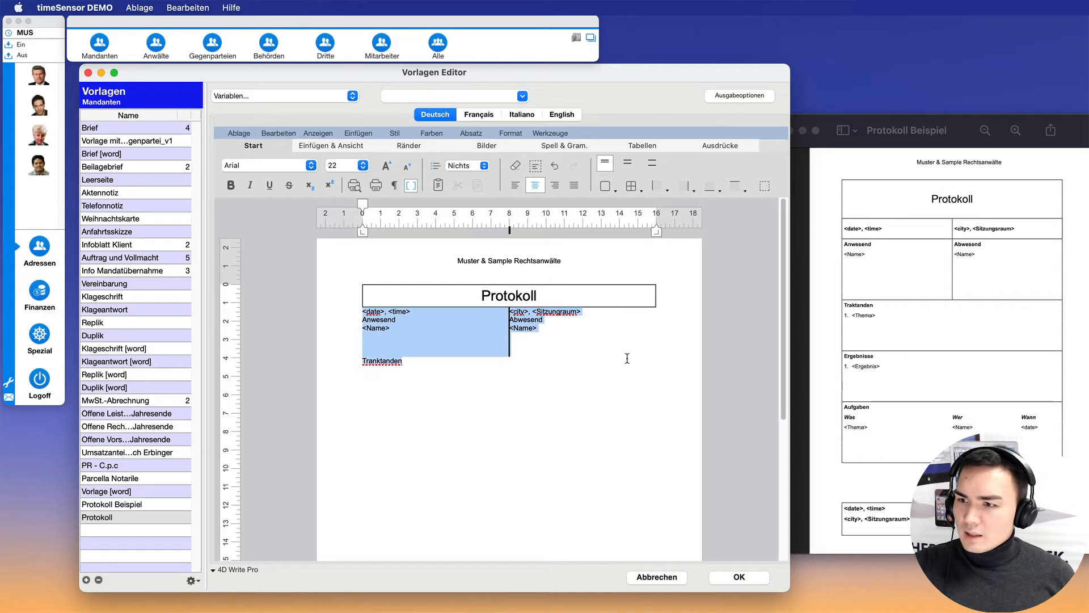
left_click_drag(627, 353, 639, 308)
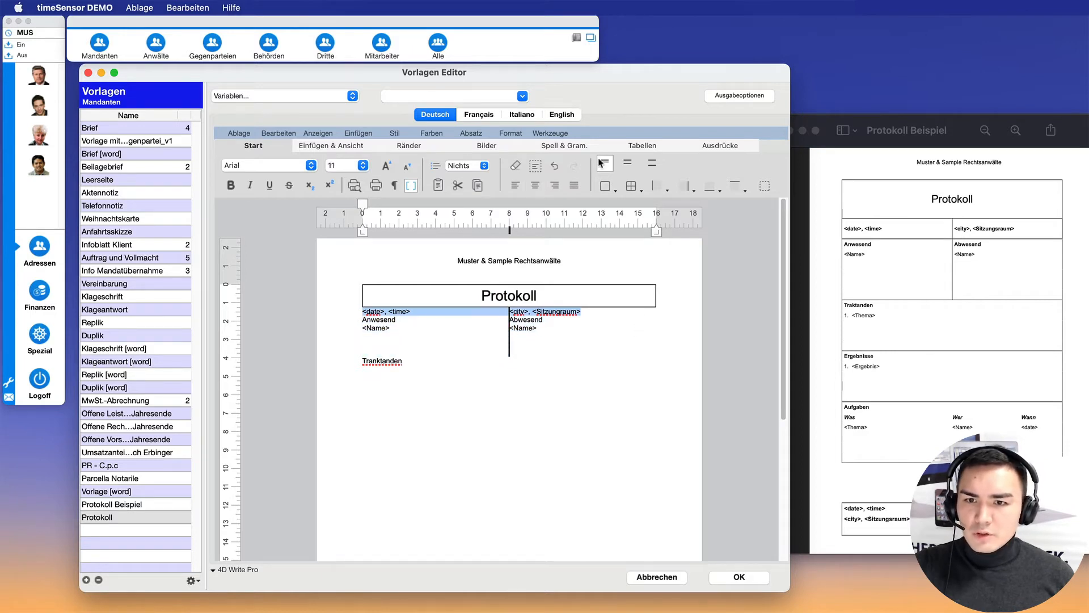
left_click(631, 186)
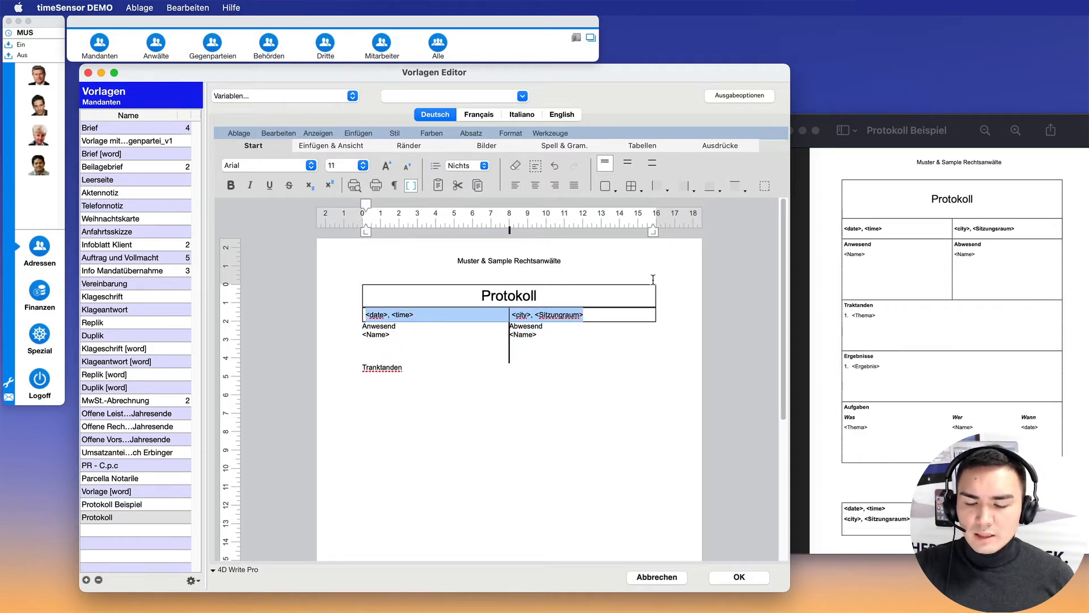
left_click(662, 348)
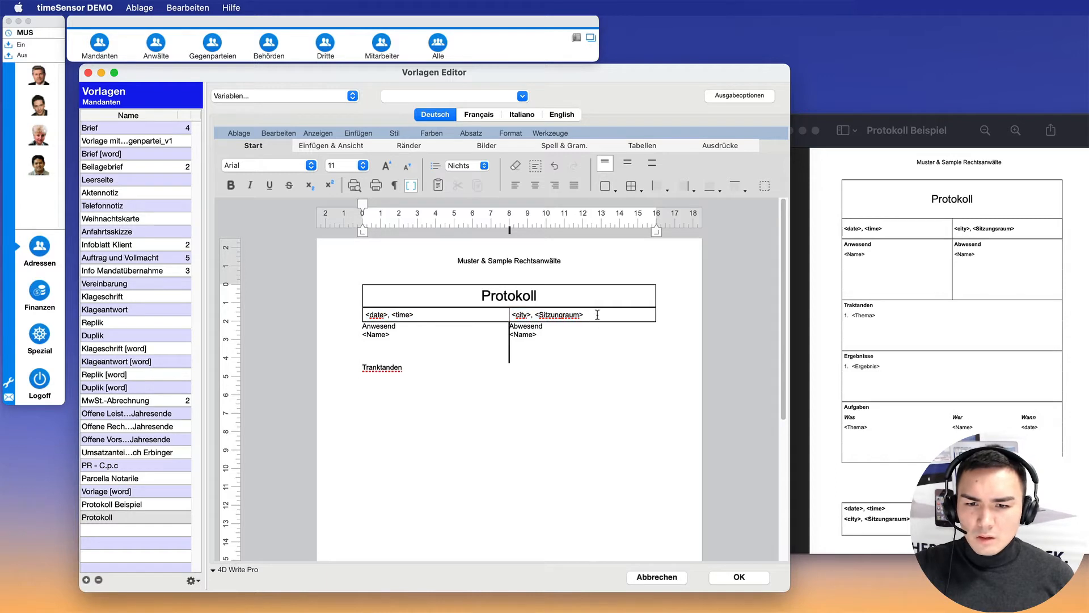
- Remove the top border of the date, time, city and meeting-room line by setting its border style to Nichts
left_click_drag(593, 316, 353, 325)
left_click(353, 325)
left_click_drag(602, 316, 300, 317)
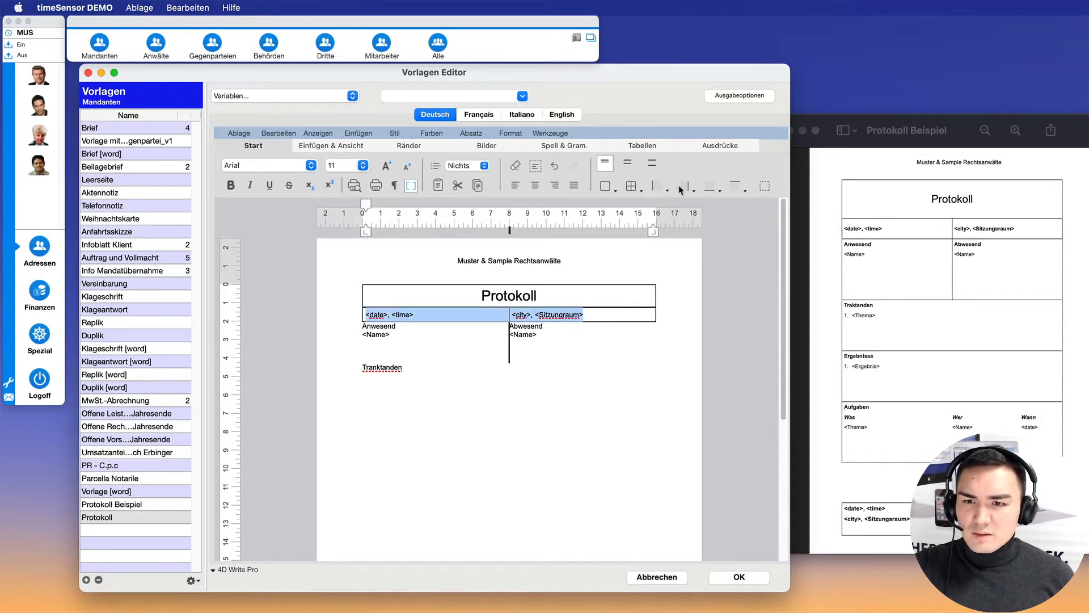
left_click(657, 291)
left_click_drag(612, 318, 258, 321)
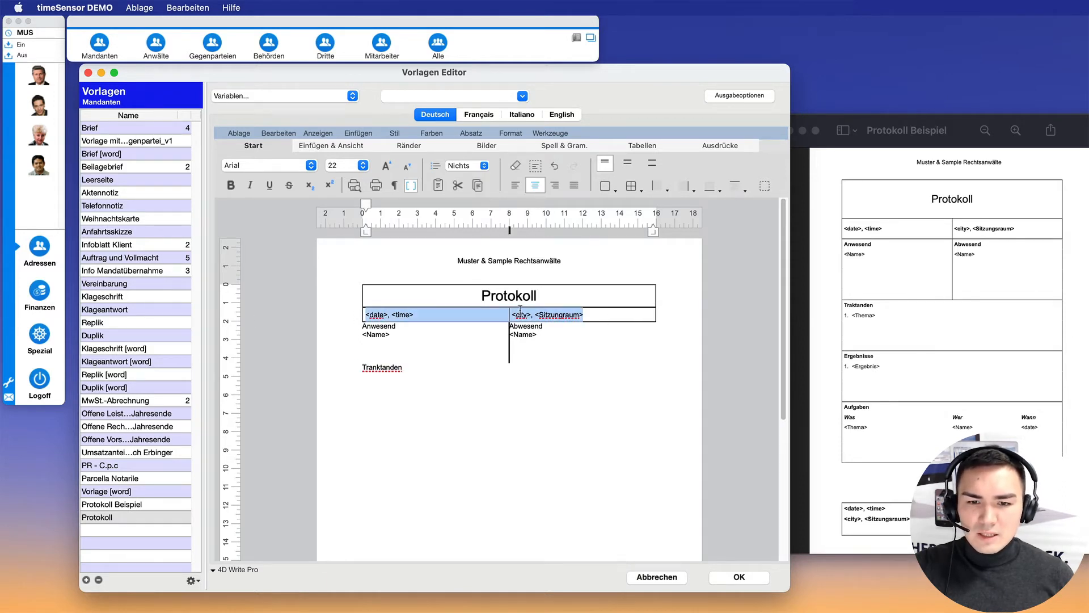
right_click(624, 316)
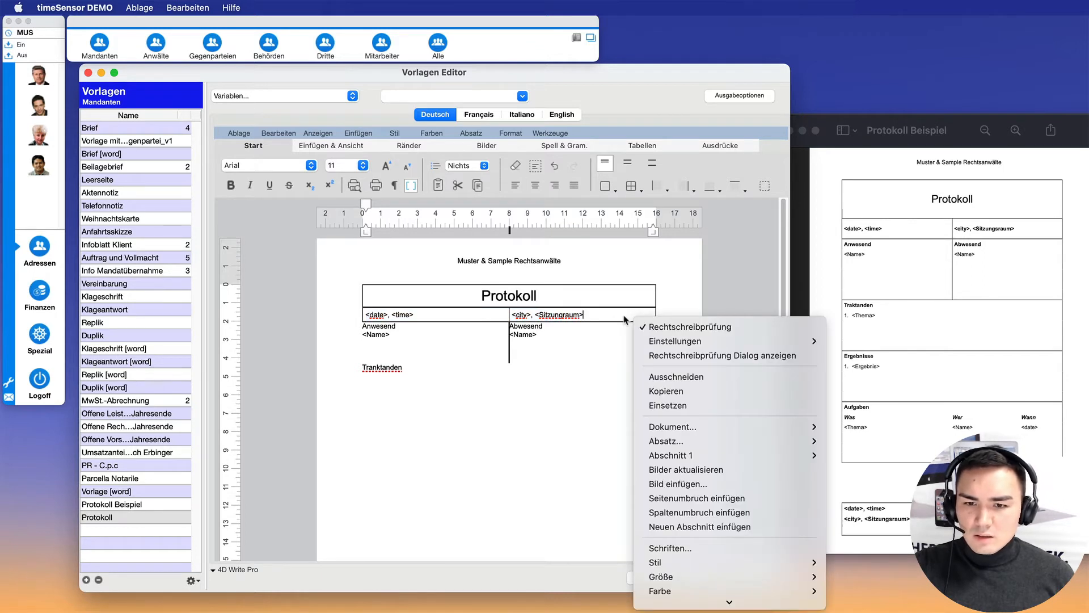
left_click(590, 315)
left_click_drag(590, 316, 349, 319)
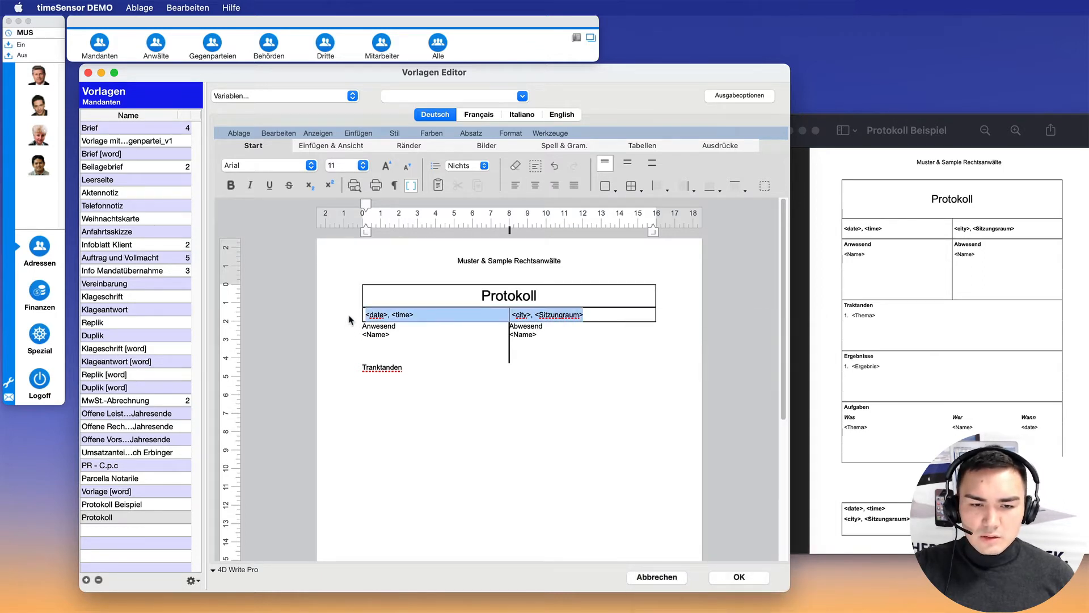
left_click(745, 190)
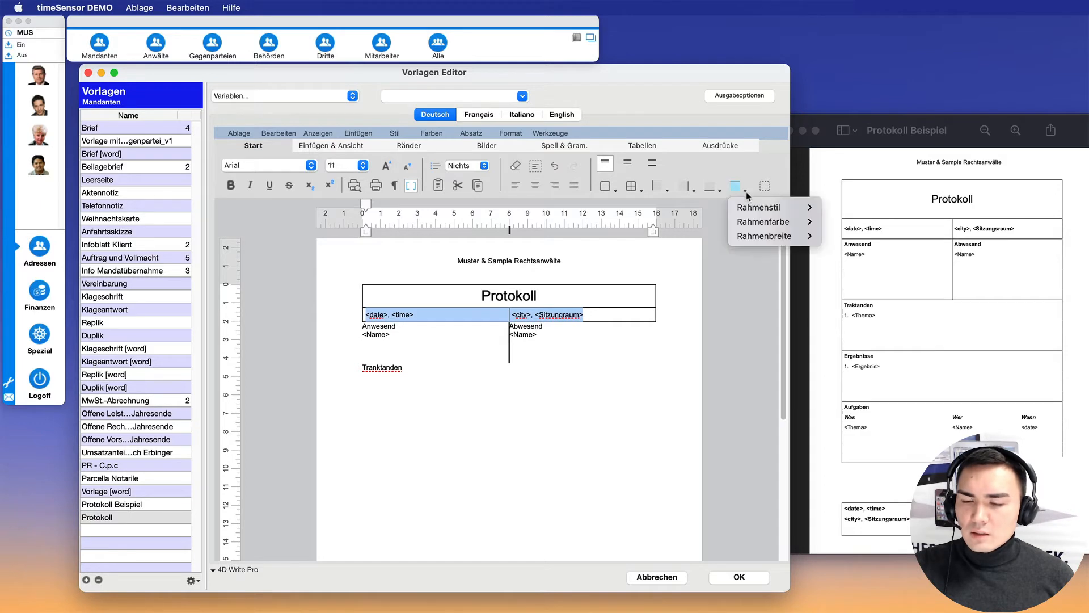
mouse_move(761, 208)
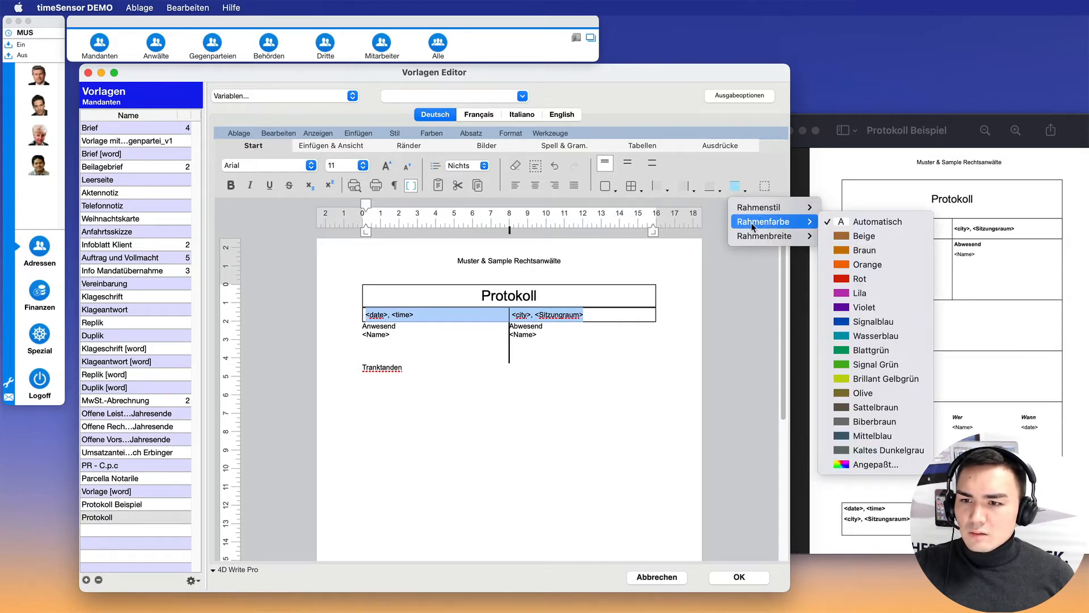
mouse_move(760, 234)
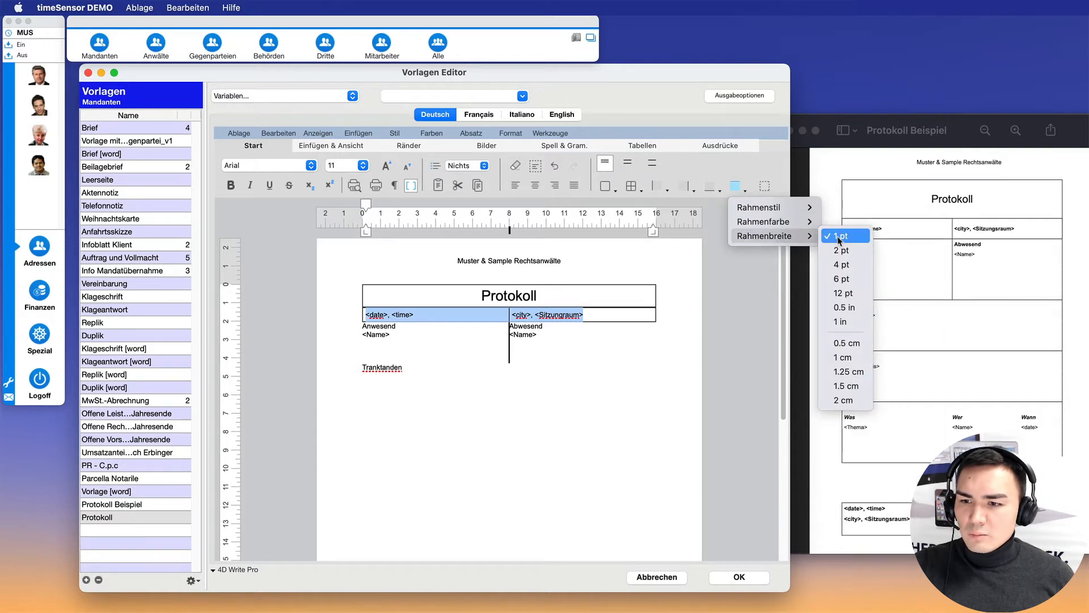
mouse_move(804, 213)
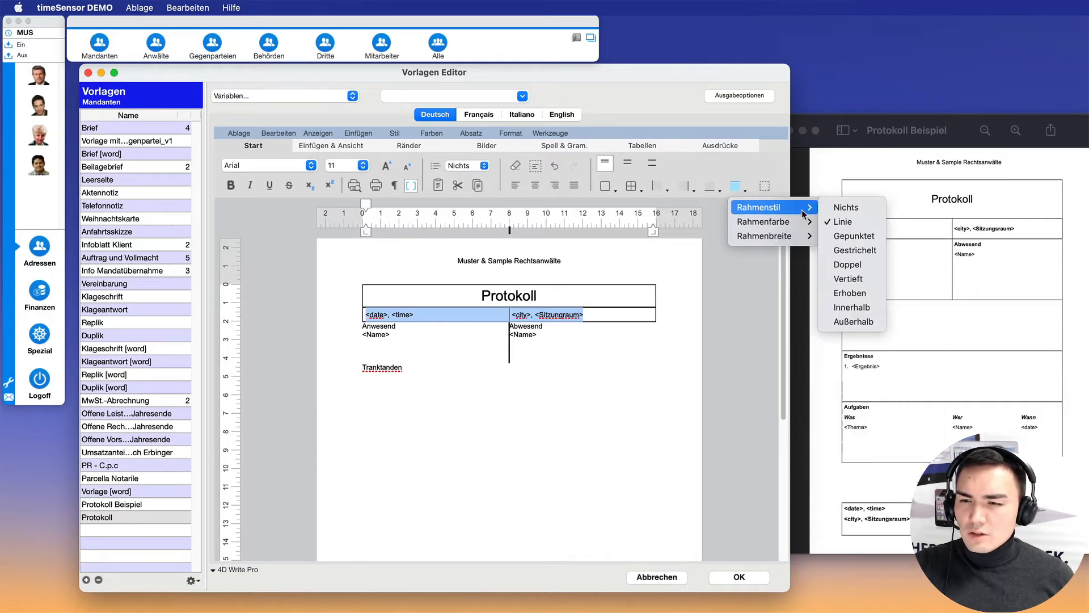
left_click(841, 210)
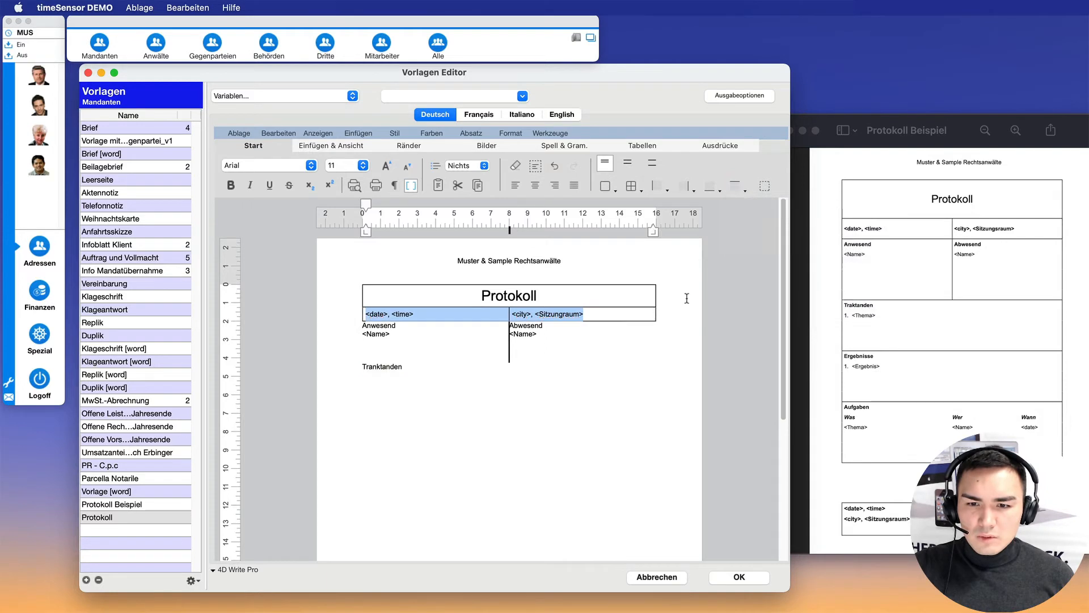
- Try to remove the bottom border of the Protokoll title line by setting its border style to Nichts
left_click(616, 296)
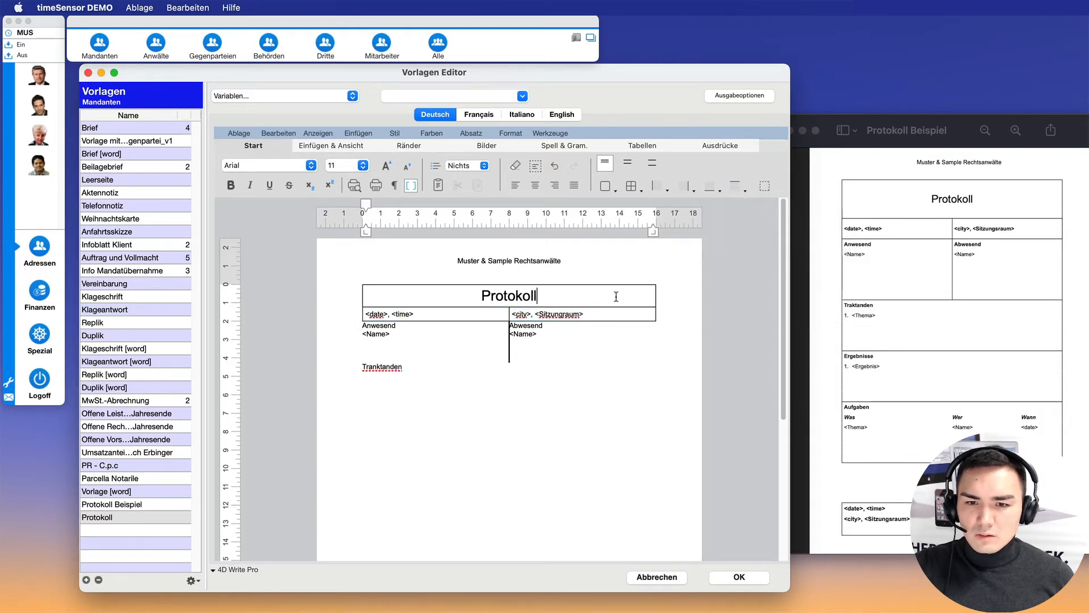
left_click(718, 191)
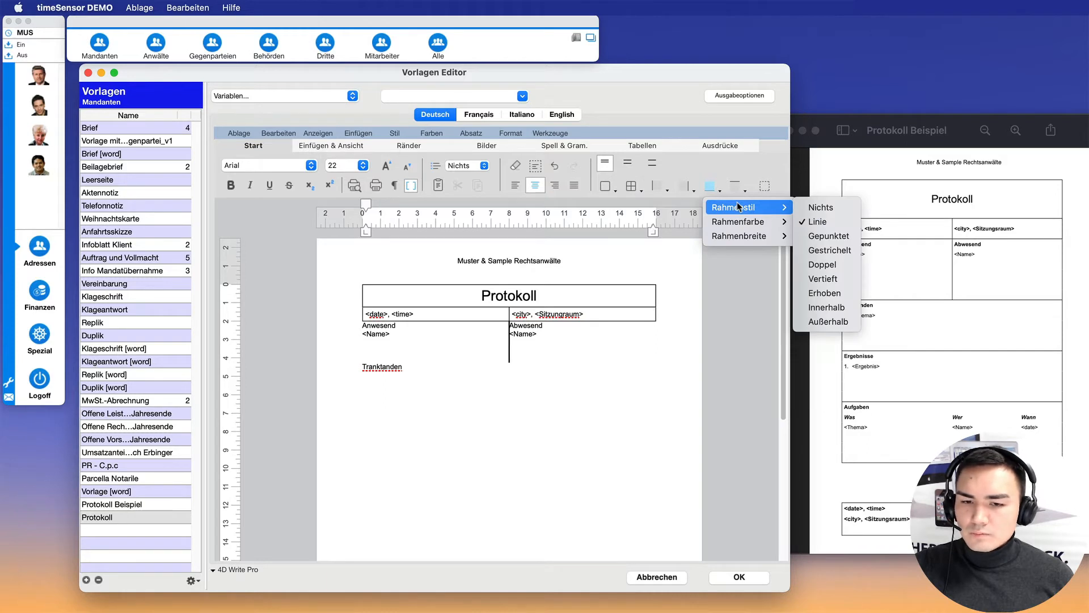
left_click(833, 209)
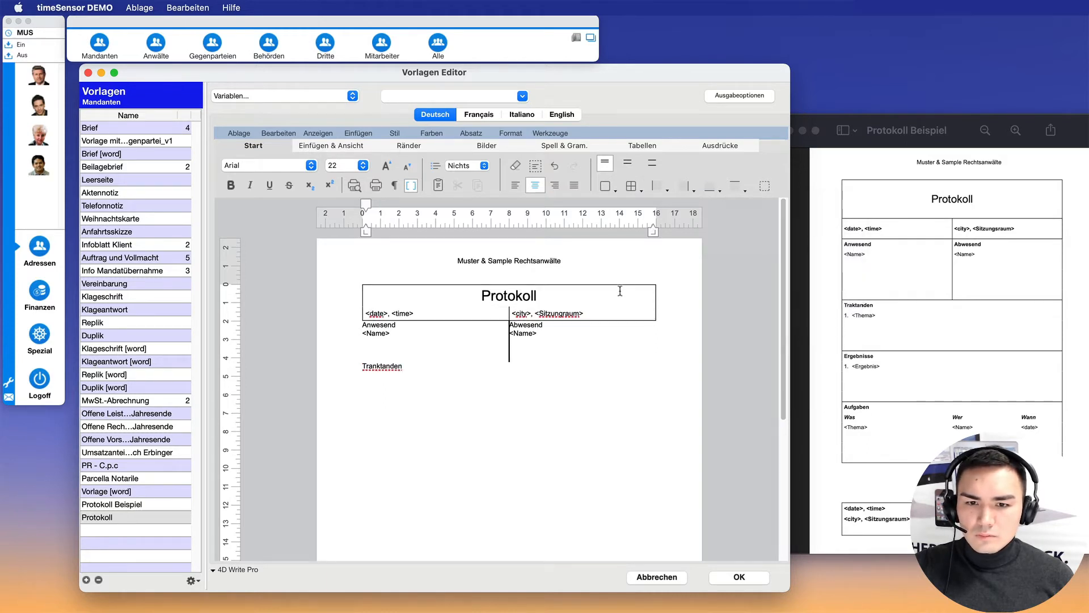
left_click_drag(610, 303, 335, 294)
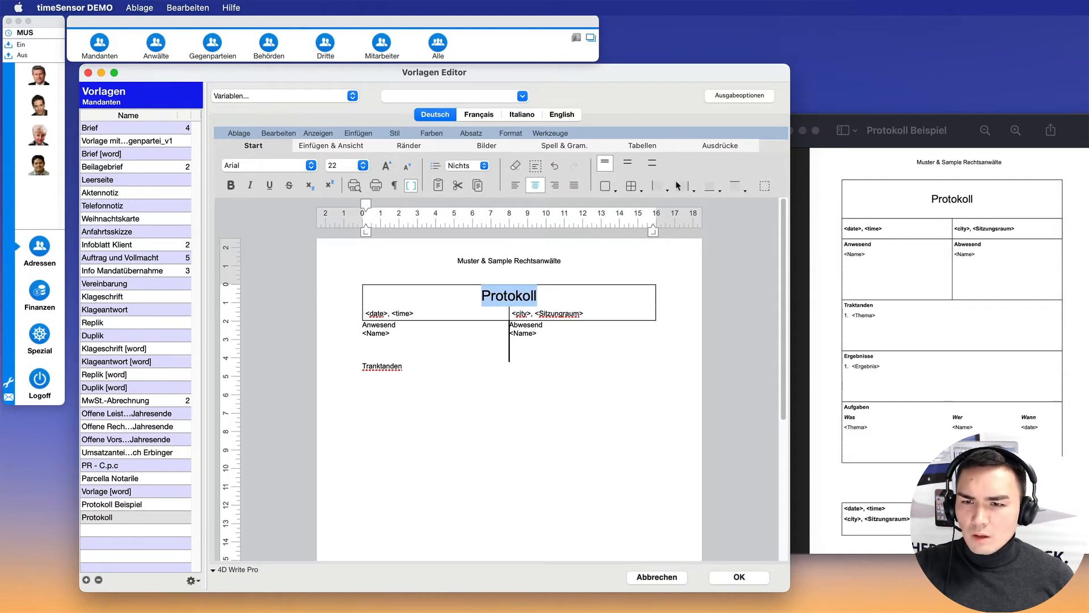
- Add a border around the whole two-column Anwesend and Abwesend attendance block
left_click(585, 325)
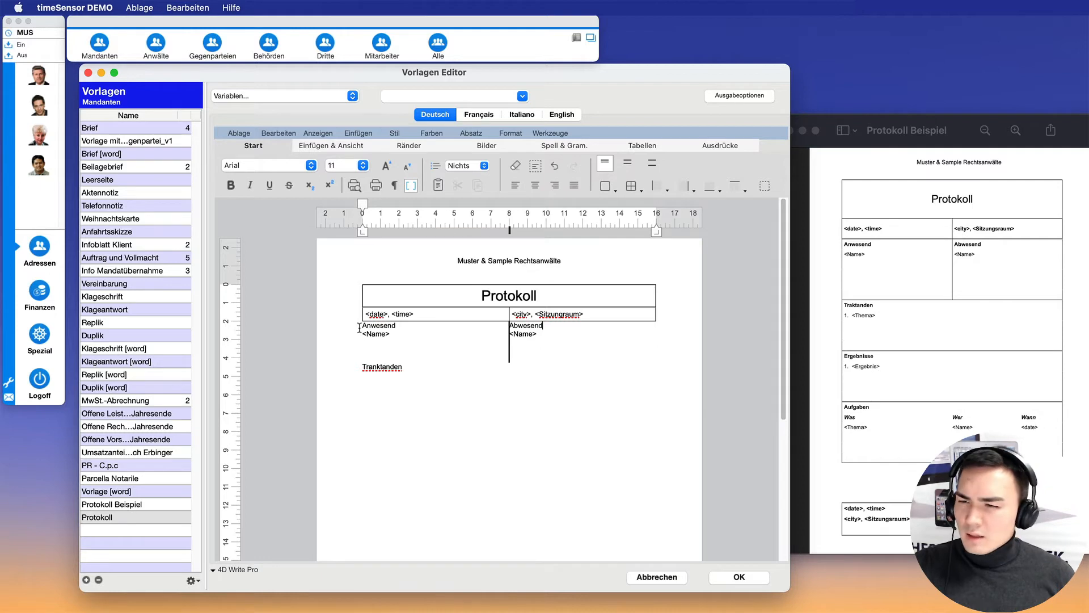
left_click_drag(364, 326, 688, 356)
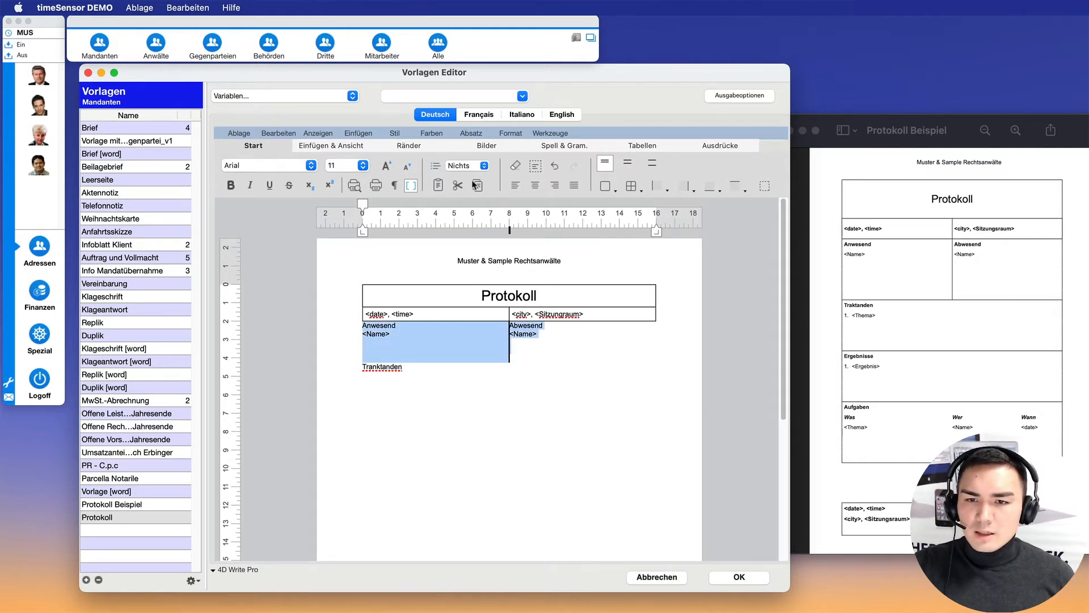
left_click(606, 186)
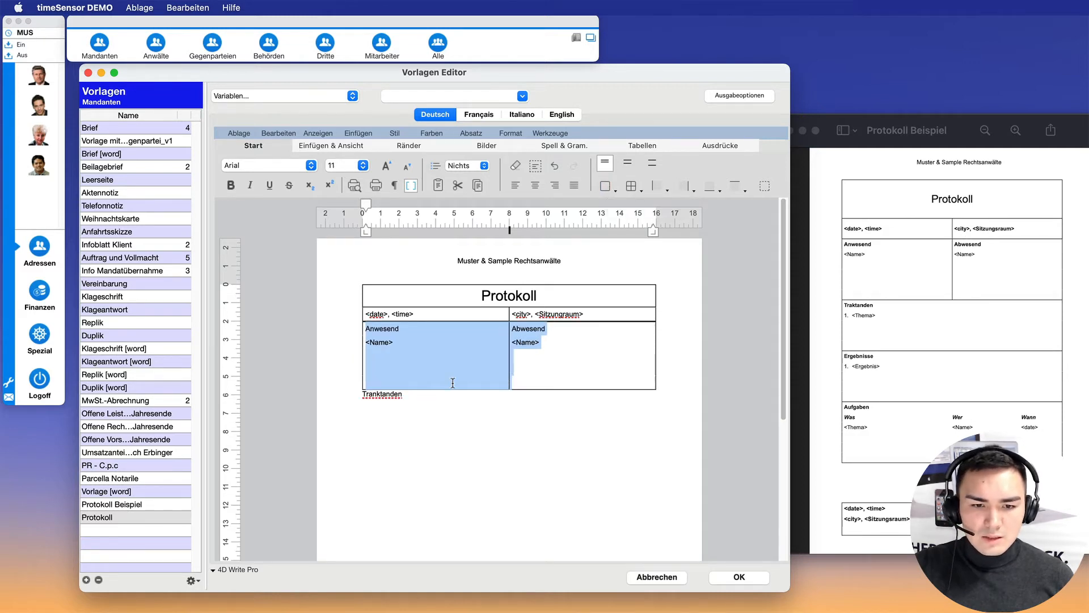
left_click(622, 369)
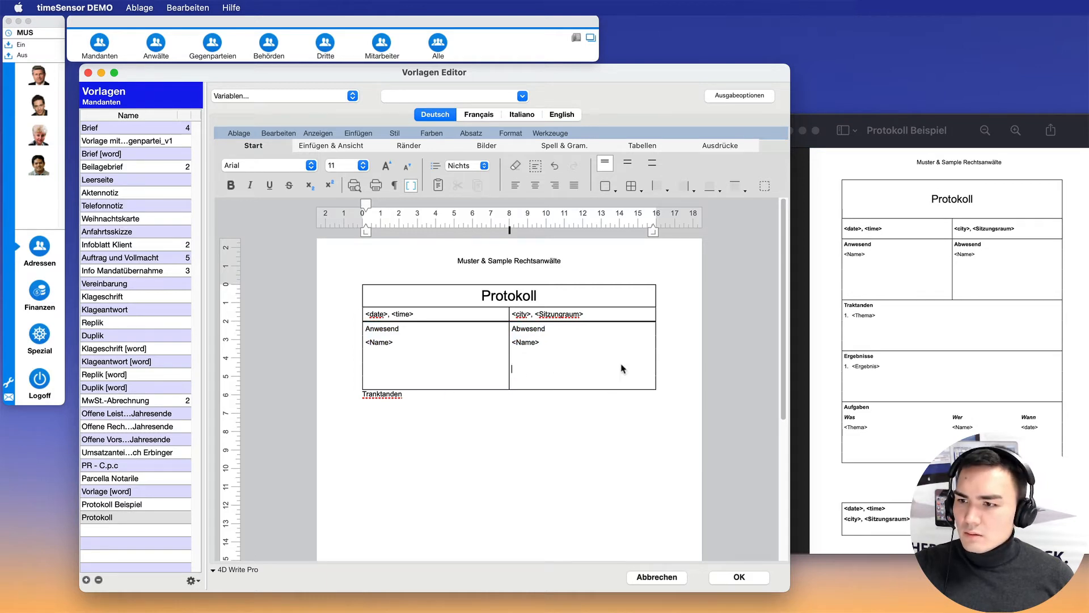
- Make the Anwesend and Abwesend headings bold
left_click_drag(546, 329, 298, 329)
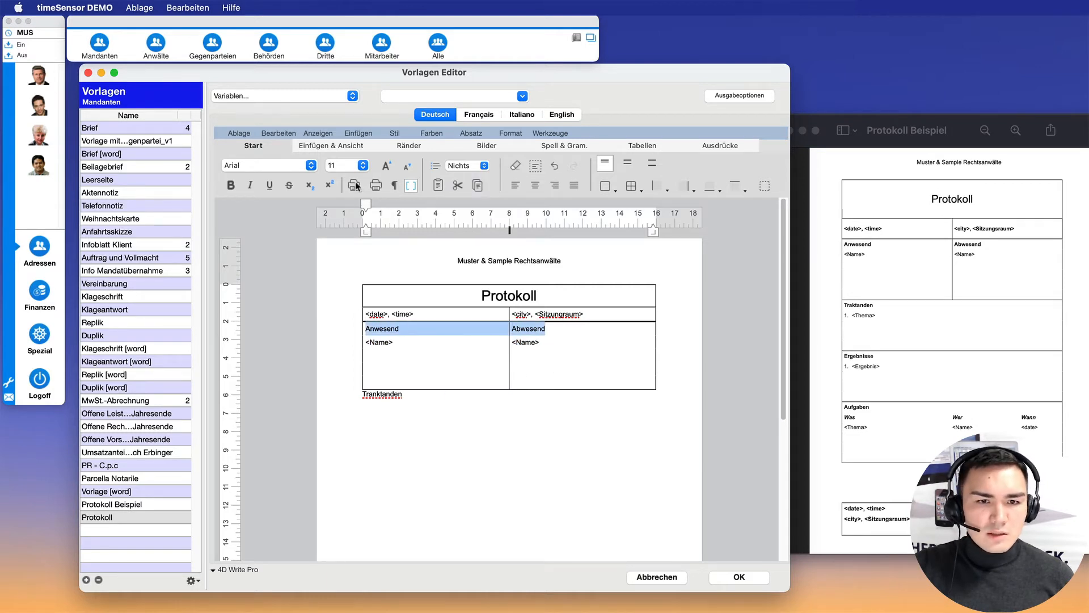
left_click(230, 185)
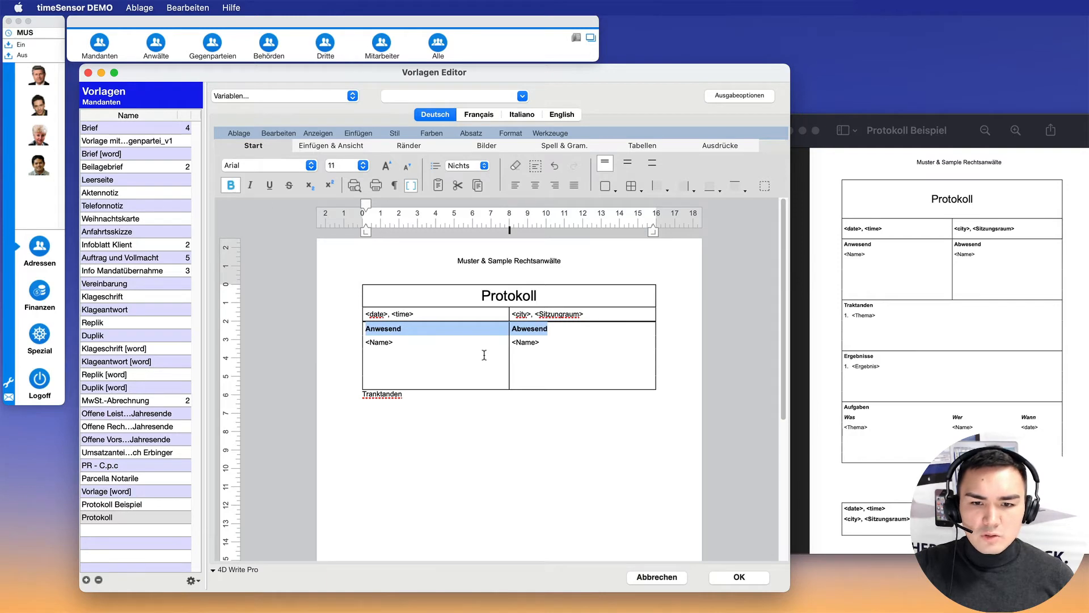
left_click(510, 357)
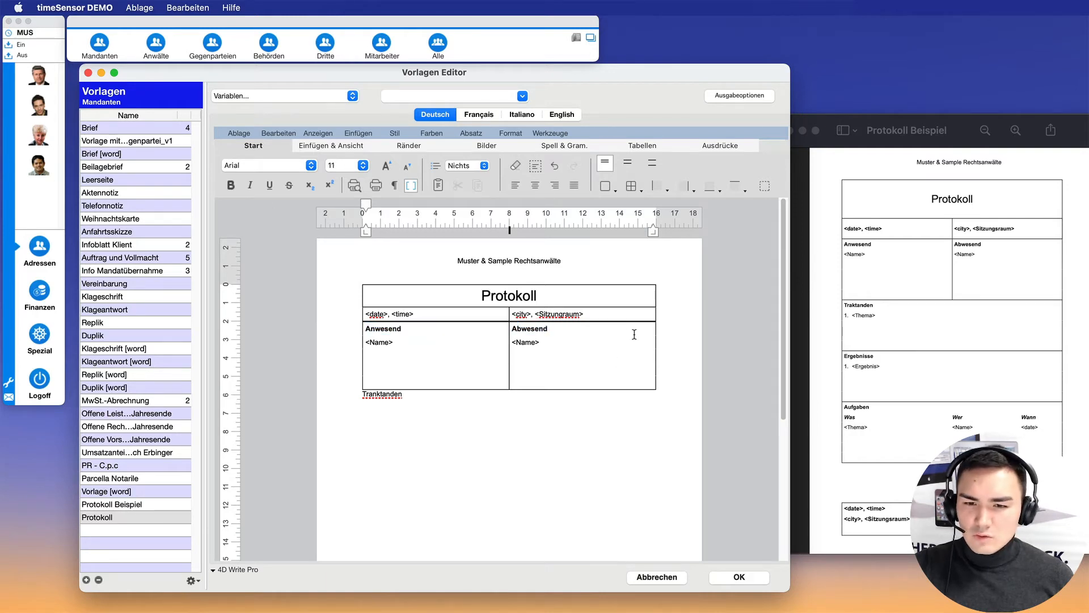
- Remove the bottom border of the date, time, city and meeting-room line by setting its border style to Nichts
left_click_drag(620, 318, 327, 314)
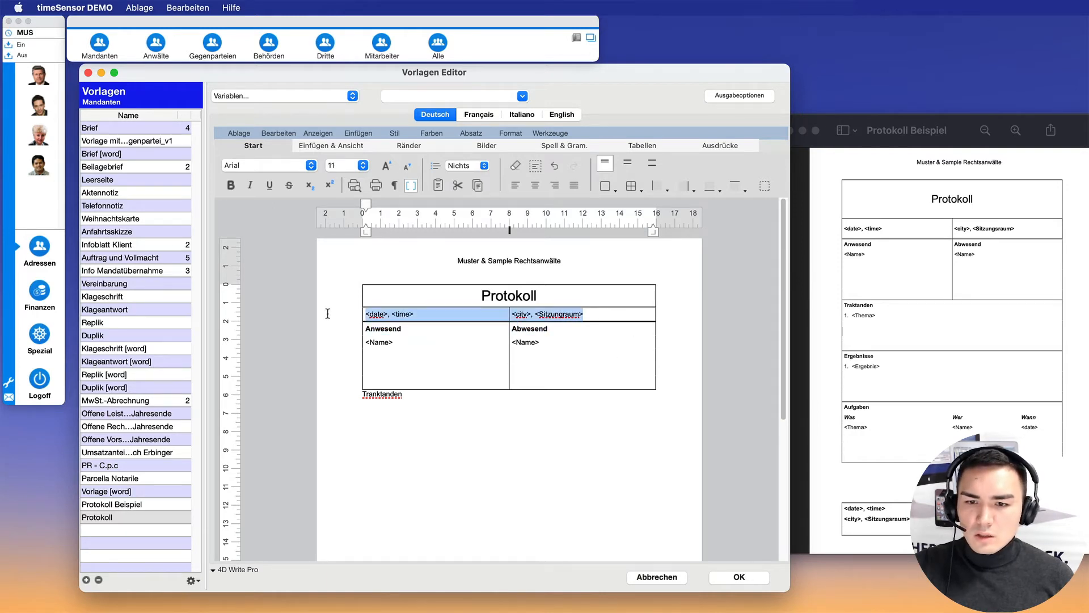
left_click(719, 192)
mouse_move(750, 217)
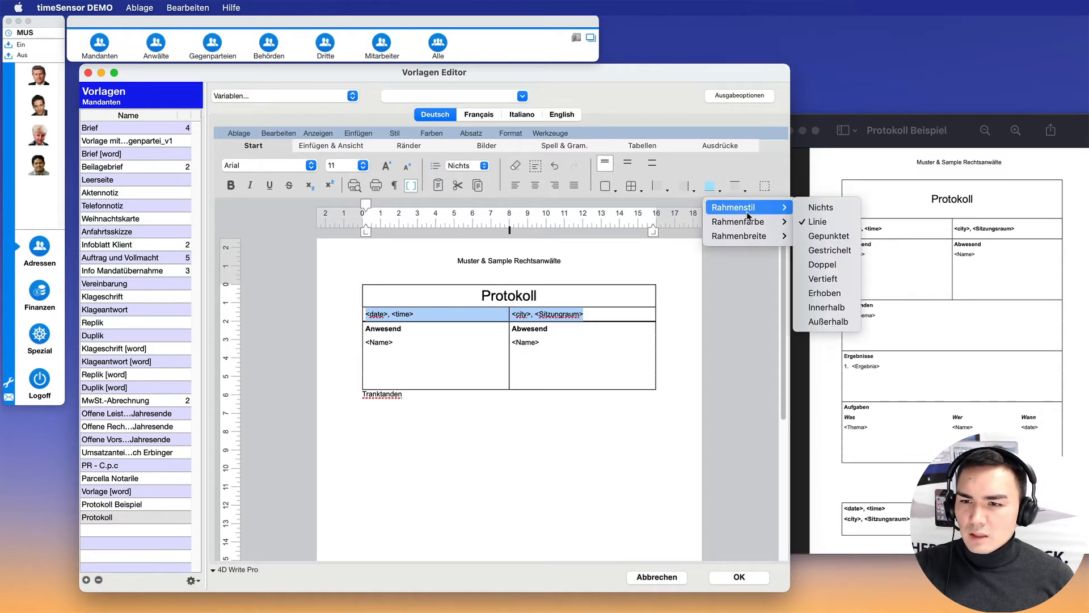
left_click(819, 207)
left_click(602, 382)
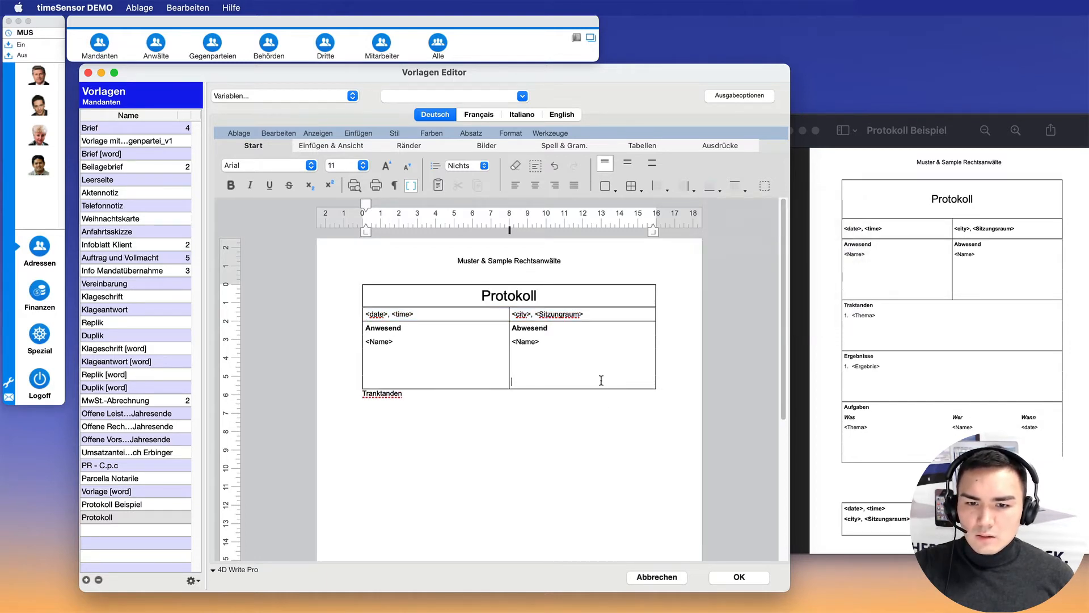
- Below Tranktanden, enter "1. <Thema>", an Ergebnisse section with "1. <Ergebnis>", and an Aufgaben section with a tab-separated Was, Wer, Wann line
left_click(436, 399)
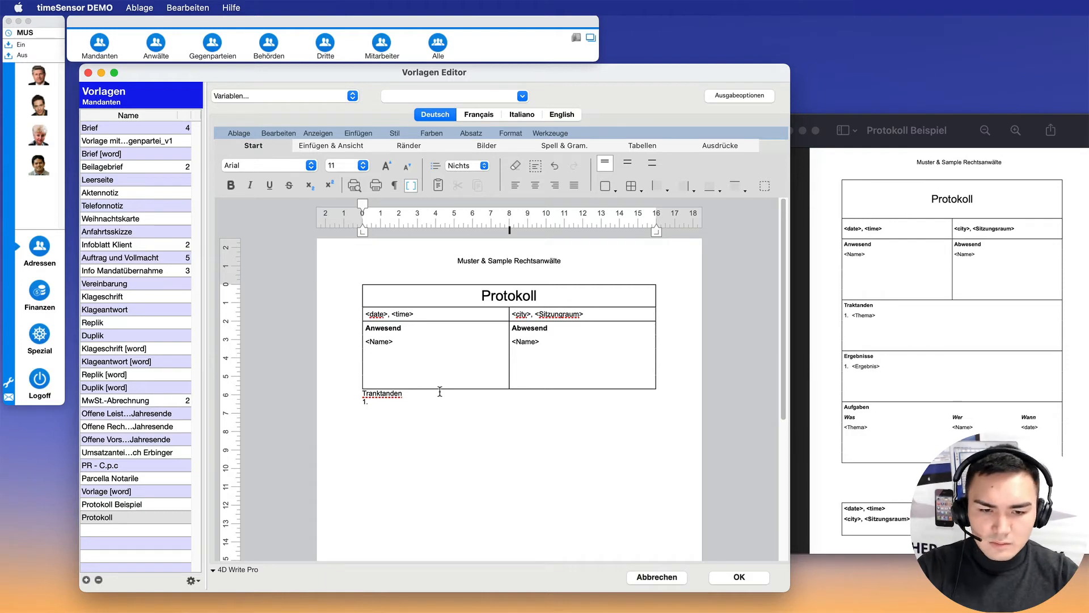
key("Return")
type("<Thema>")
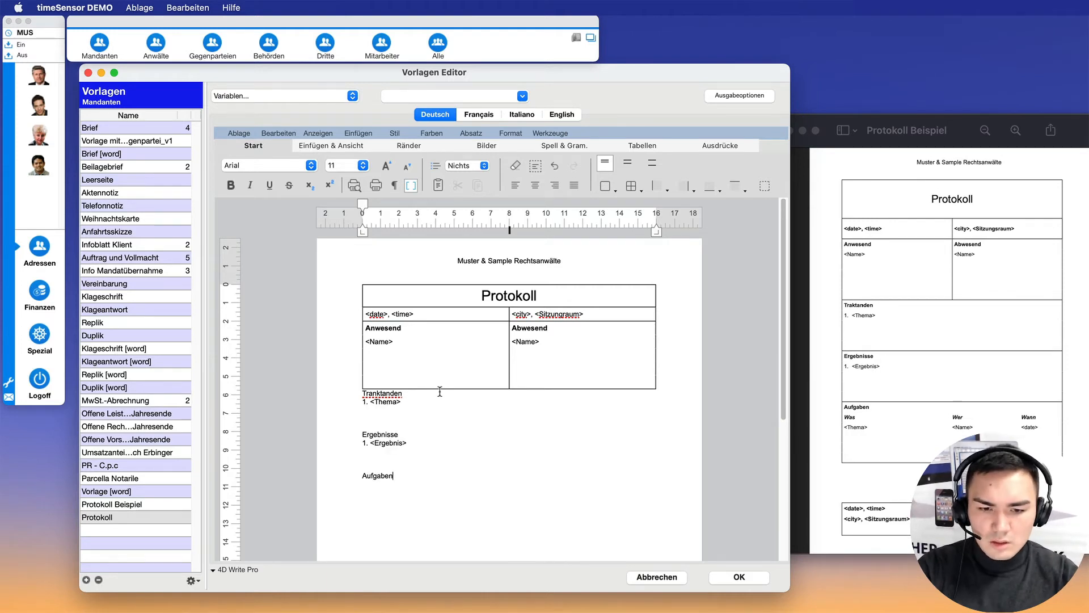
key("Return")
type("Was WerWann")
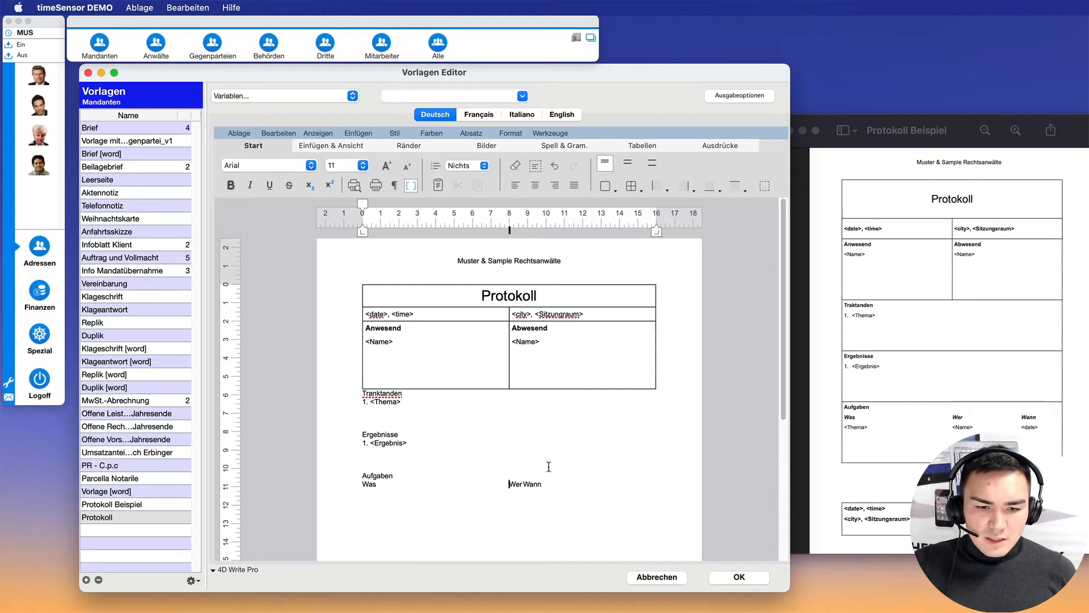
- Make the tab stop at 8 on the Was, Wer, Wann line left-aligned and add another left tab stop at 12
scroll(554, 474, "down", 3)
left_click_drag(559, 388, 336, 386)
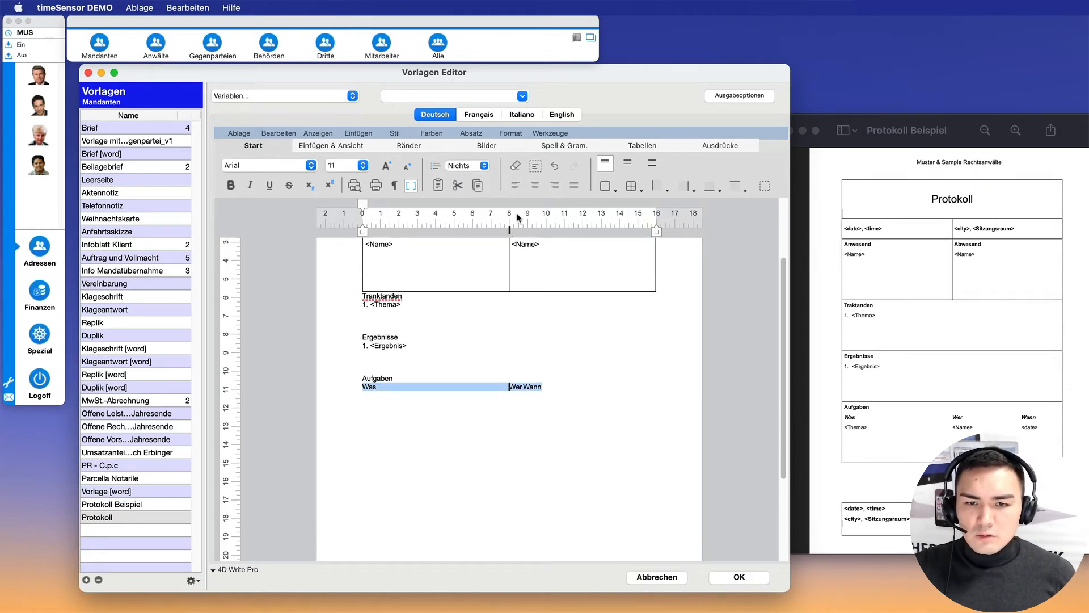
left_click(511, 387)
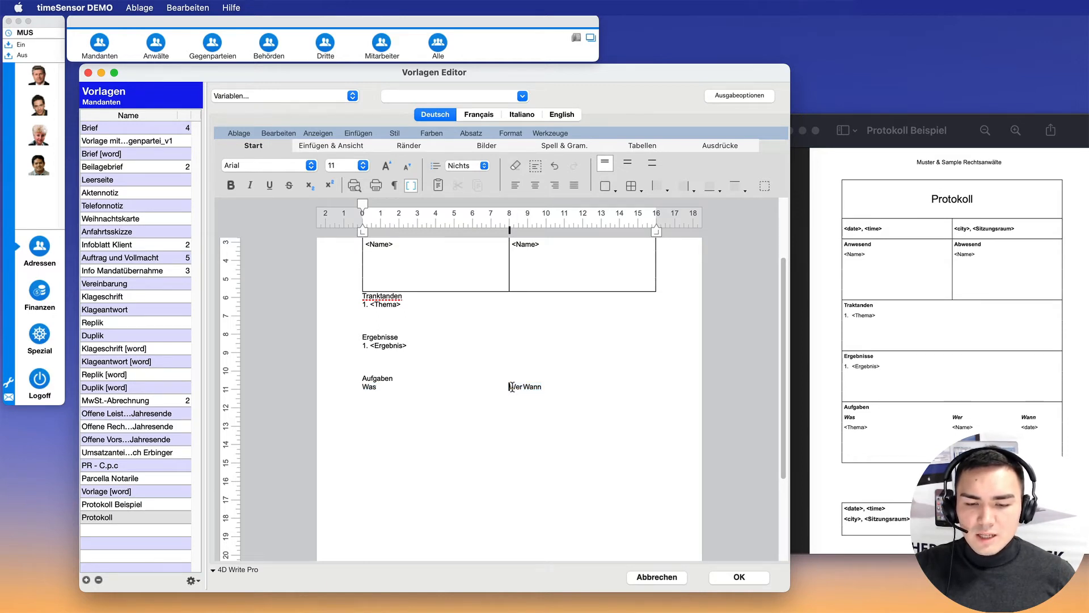
right_click(509, 228)
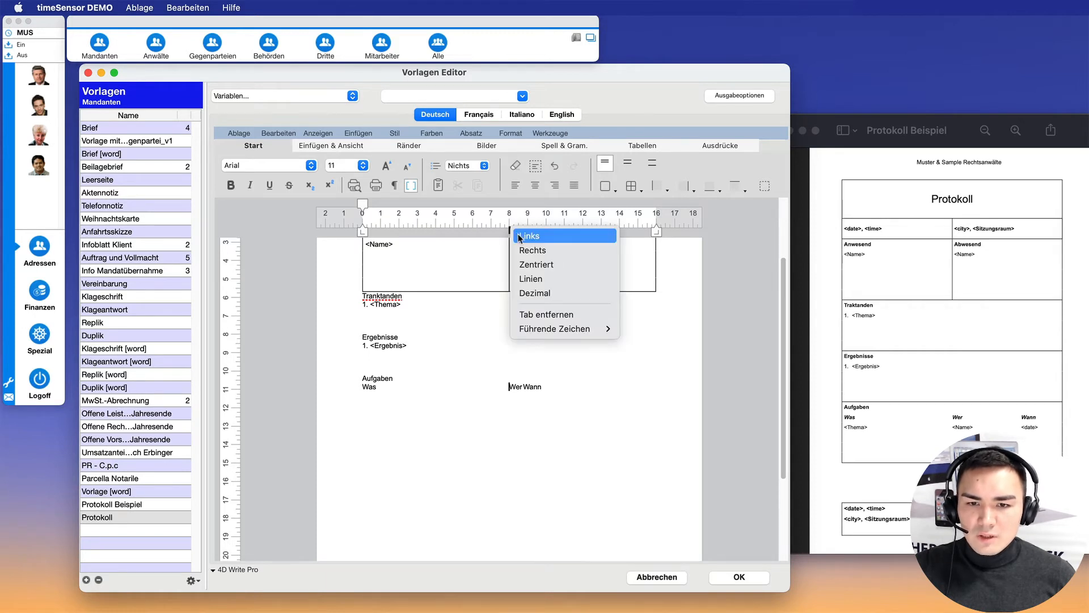
left_click(522, 236)
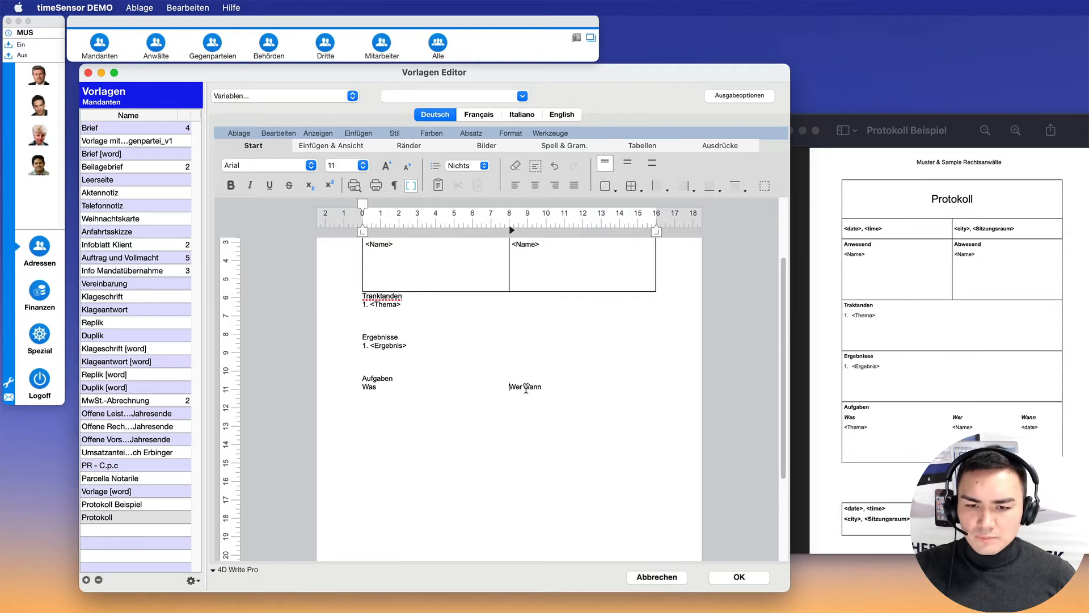
left_click(564, 224)
left_click(593, 233)
left_click_drag(562, 230, 587, 229)
- Add a line below Was, Wer, Wann with the tab-aligned placeholders <Thema>, <Name> and <date>
left_click(632, 386)
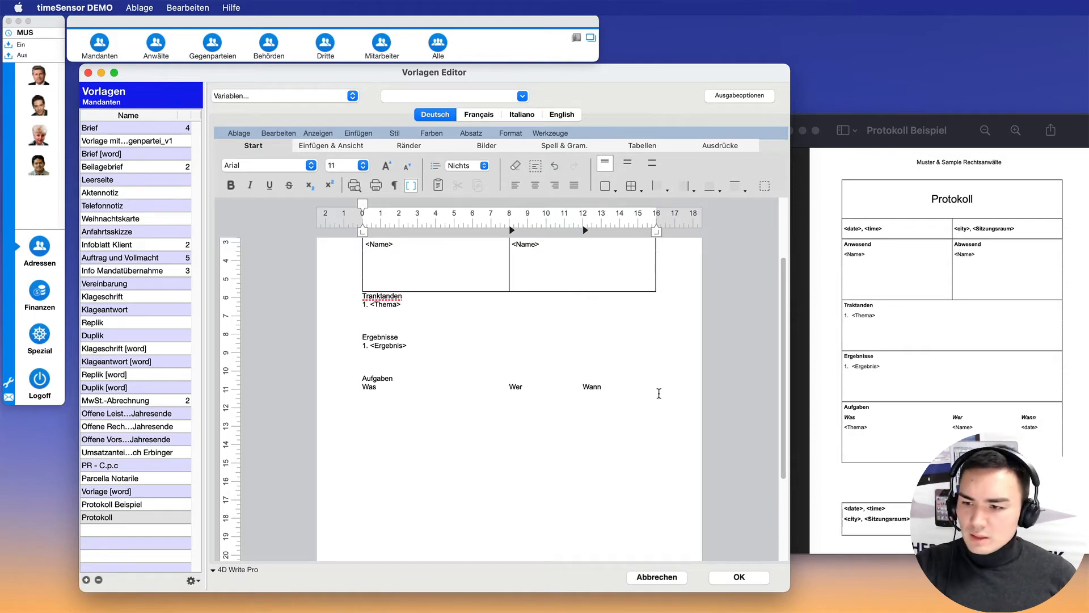
type("<Thema>")
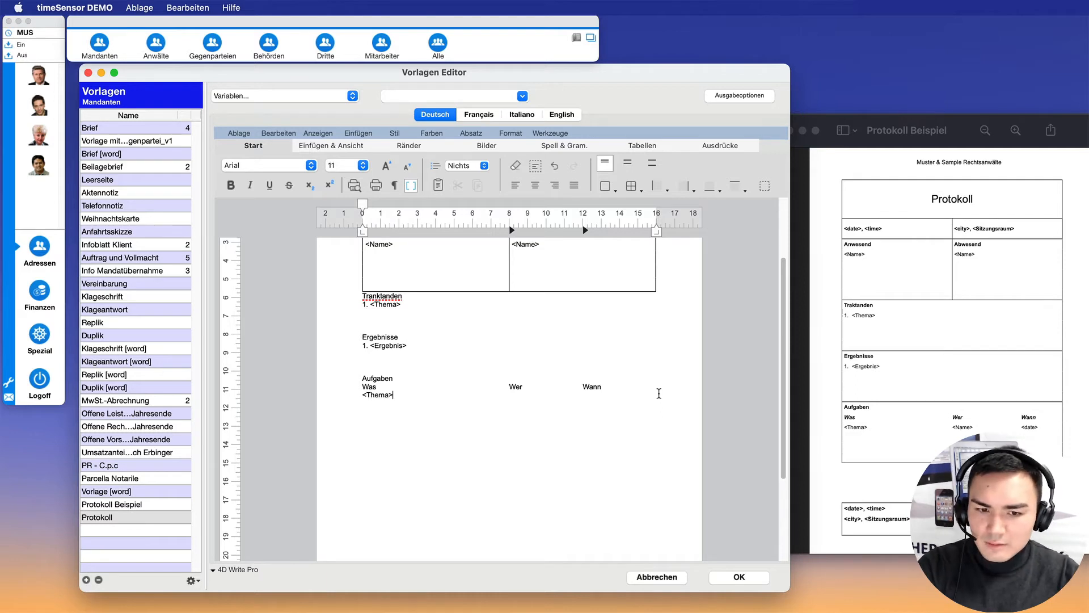
key("Tab")
type("<Name>")
key("Tab")
type("<date>")
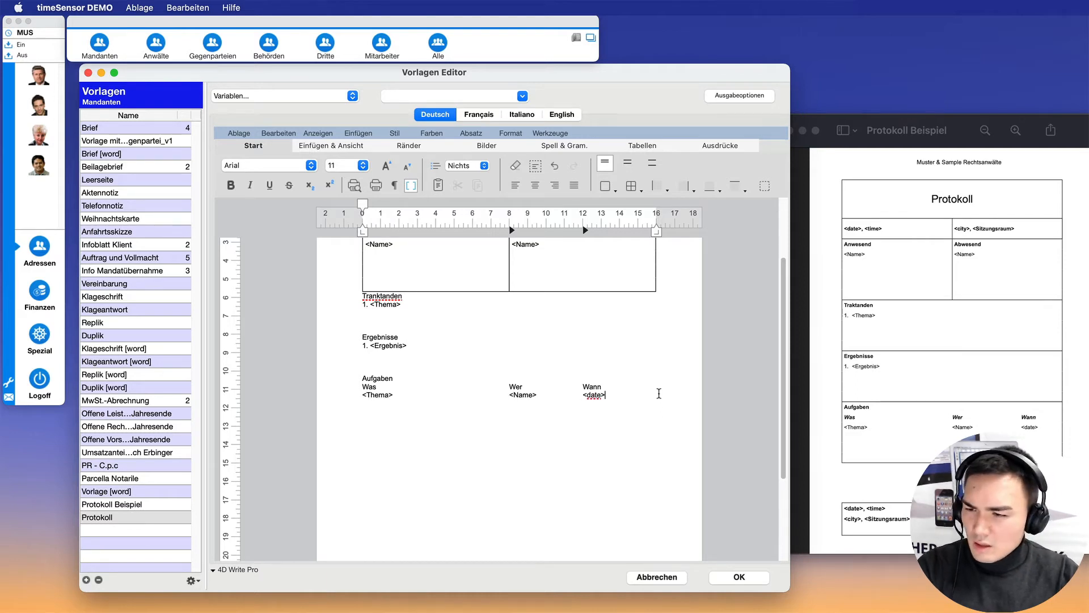
scroll(659, 393, "up", 5)
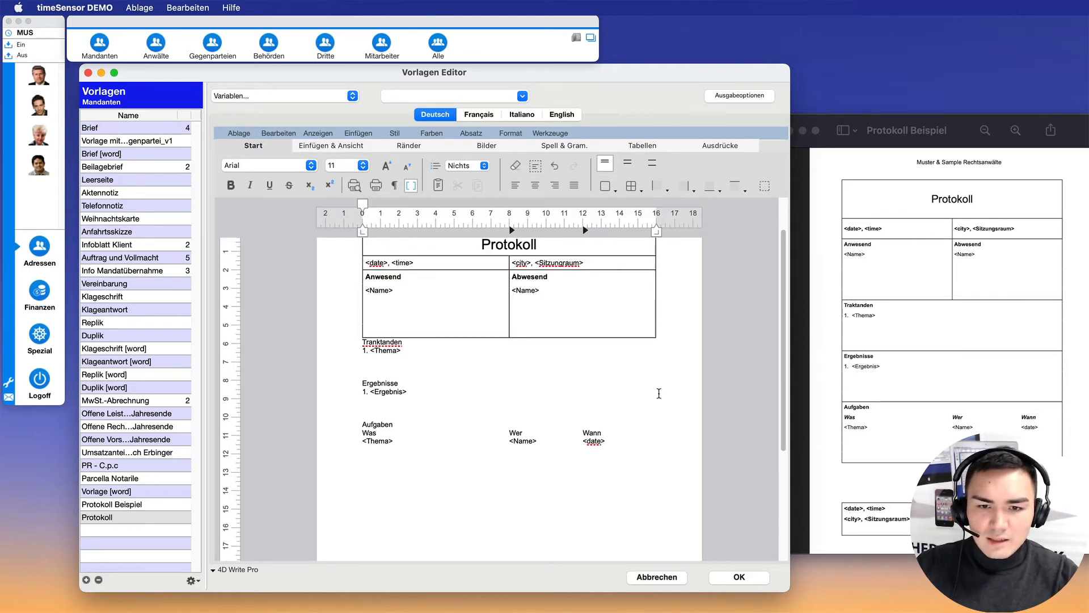
double_click(595, 489)
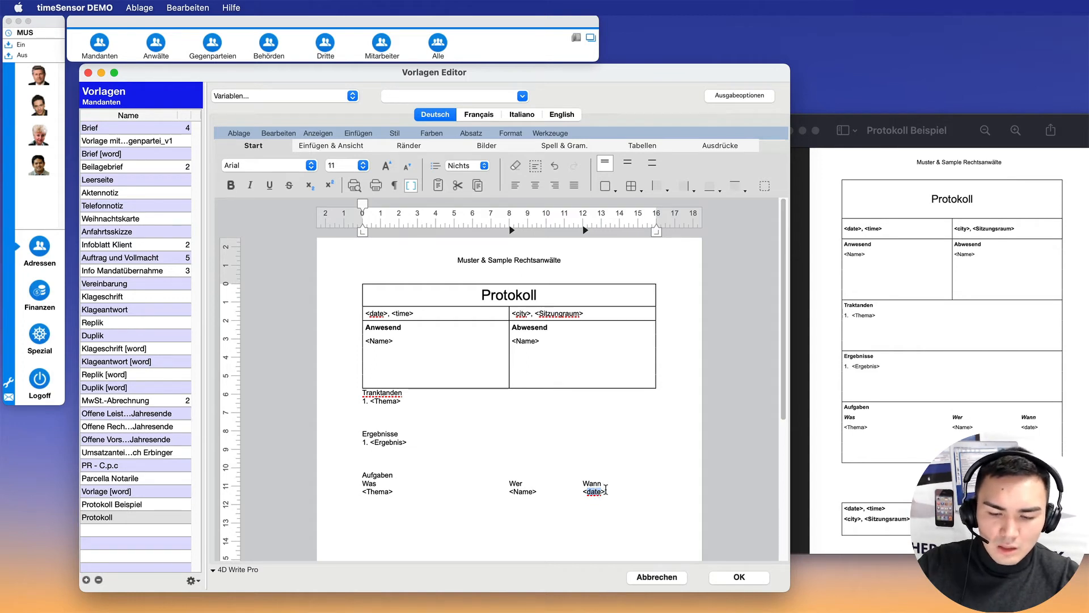
- Replace the manually entered <date> in the line below the Protokoll title with the variable Tagesdatum, kurz
left_click(608, 491)
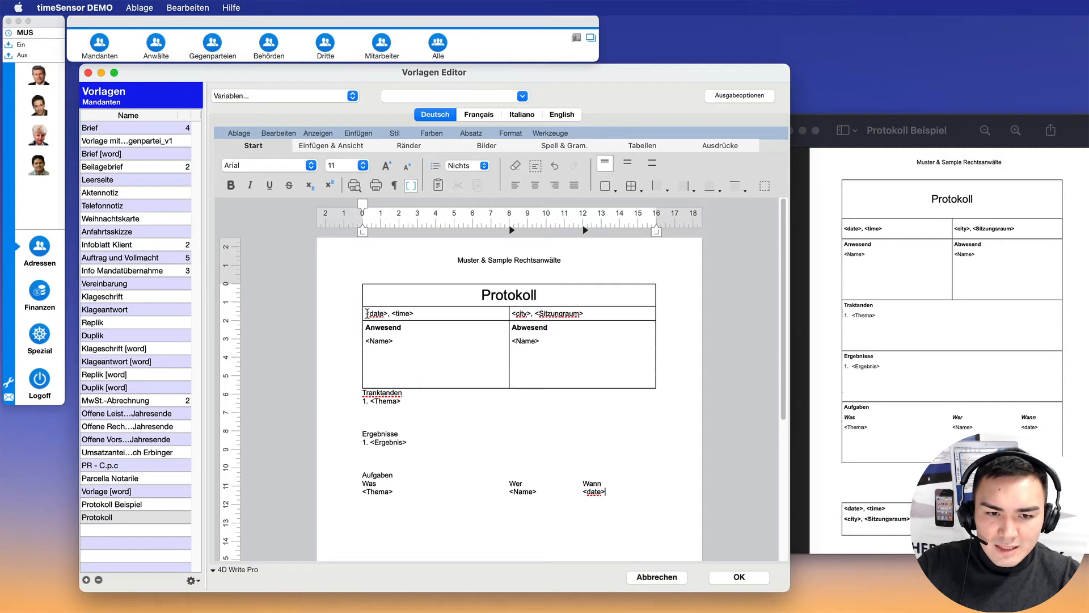
left_click_drag(366, 313, 388, 313)
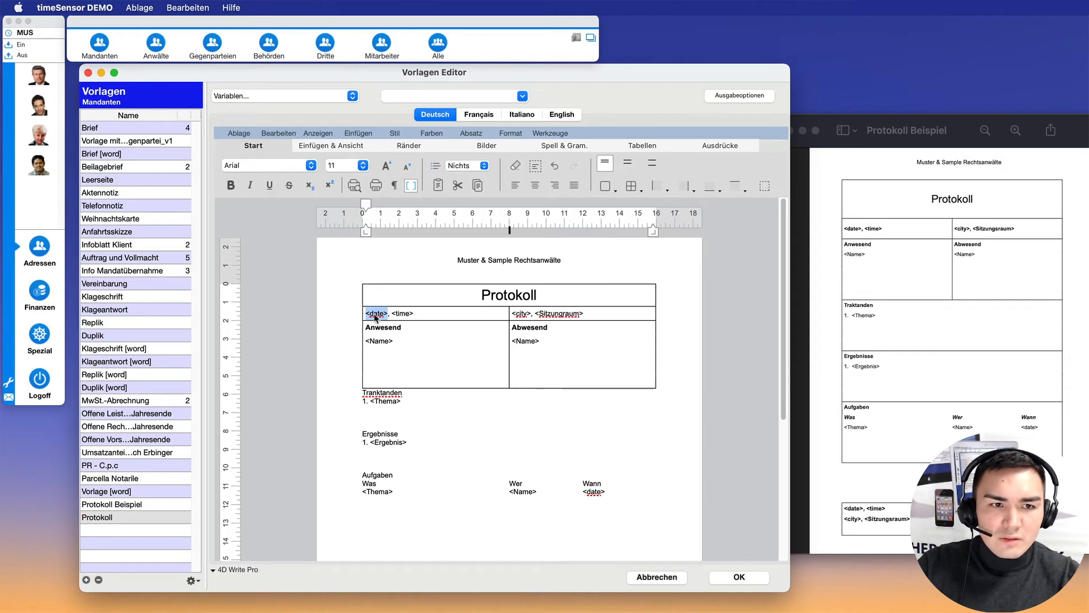
left_click(347, 100)
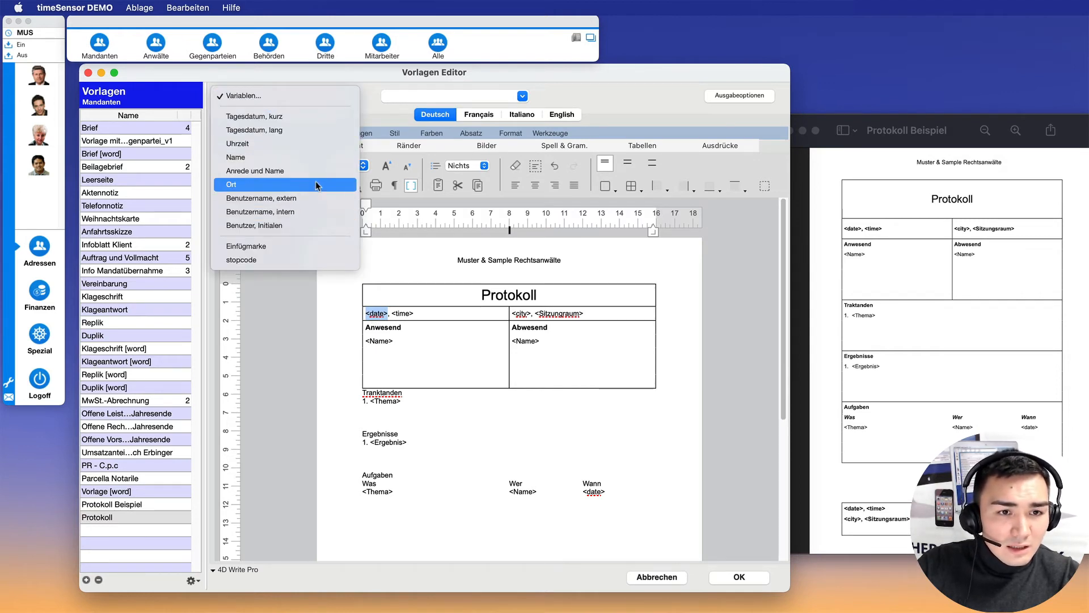
left_click(301, 120)
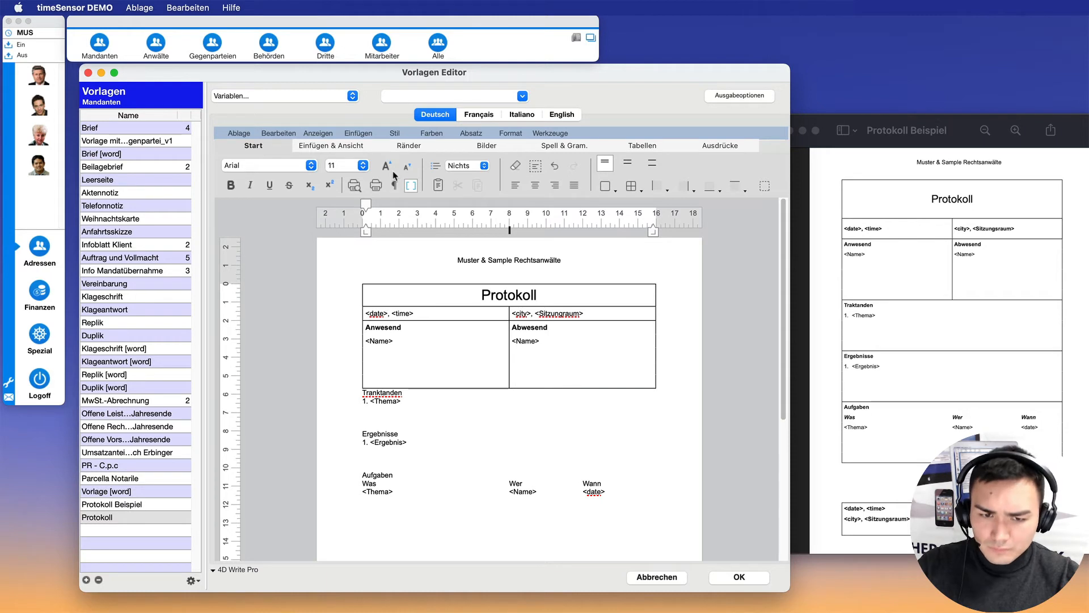
- Change the date placeholder below Wann in the Aufgaben section to <Datum>
left_click(605, 493)
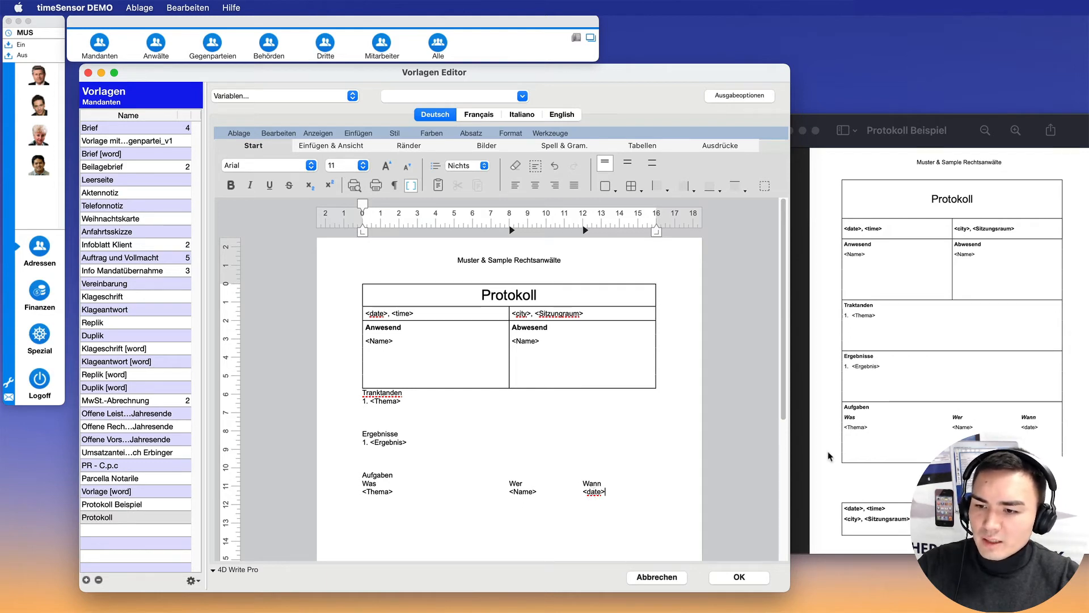
double_click(599, 492)
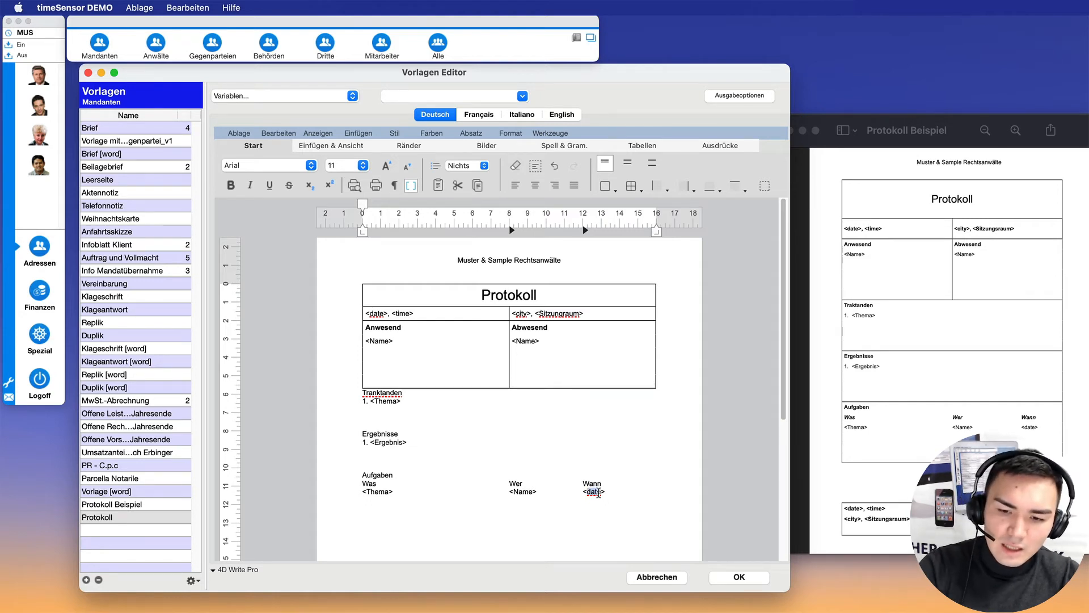
type("Datum")
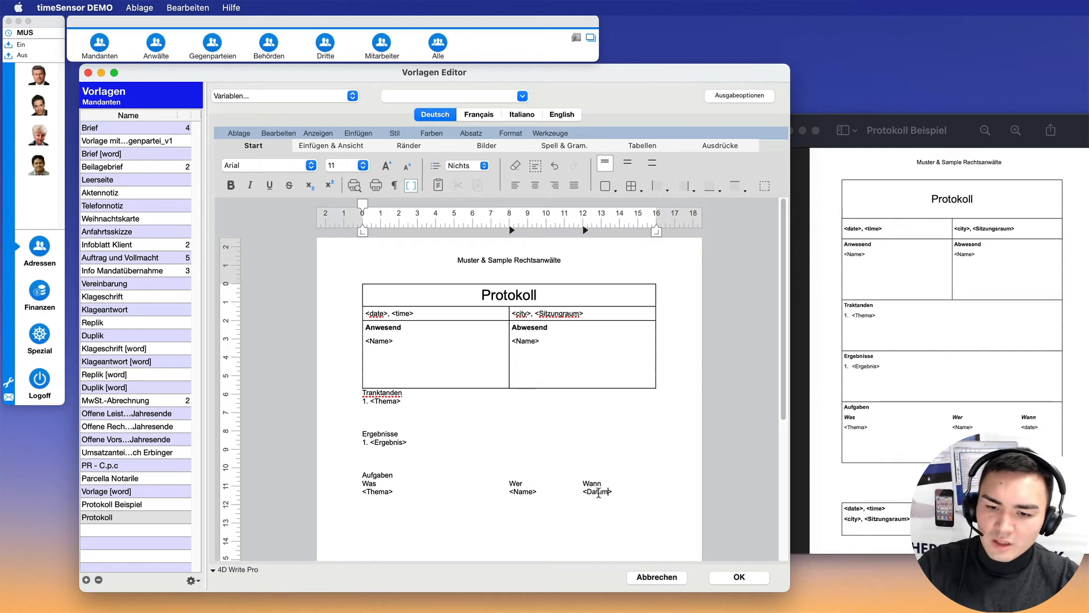
- Try <abc> as the placeholder below Wann and set it back to <Datum>
double_click(598, 493)
type("abc>")
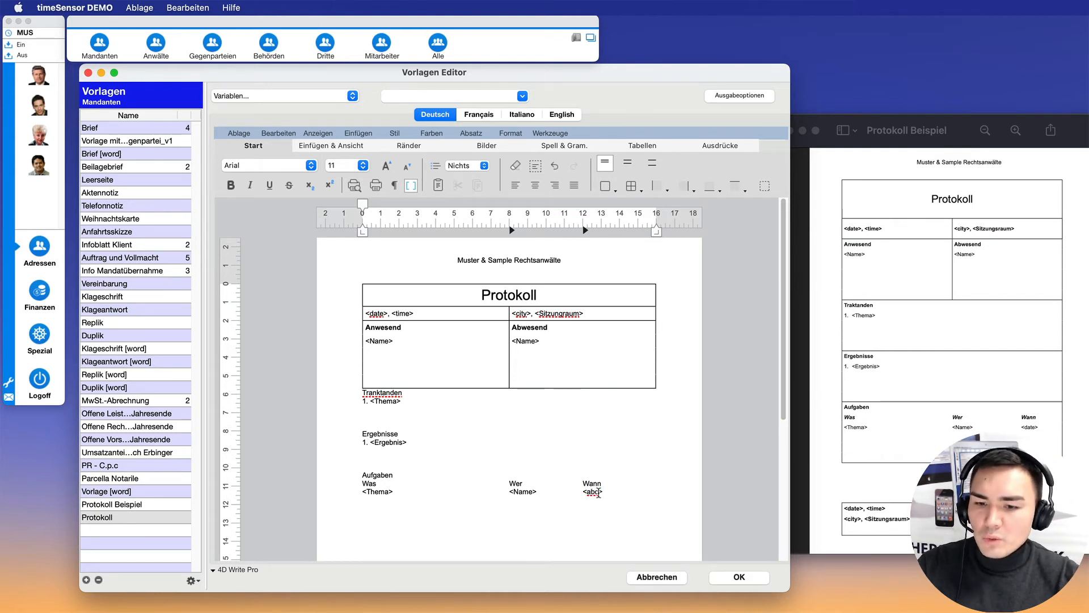
double_click(599, 492)
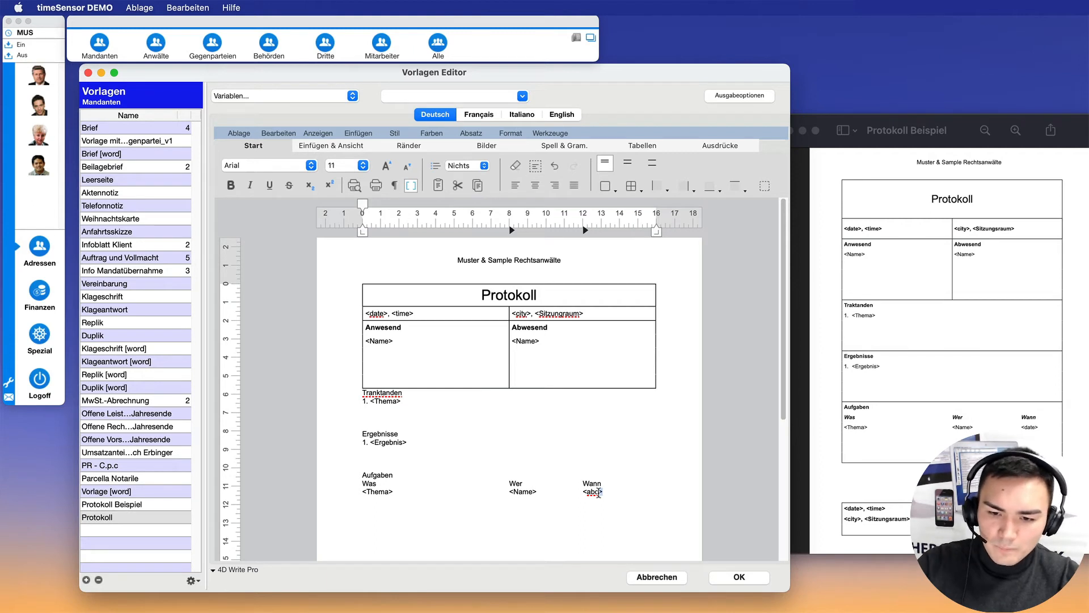
double_click(595, 493)
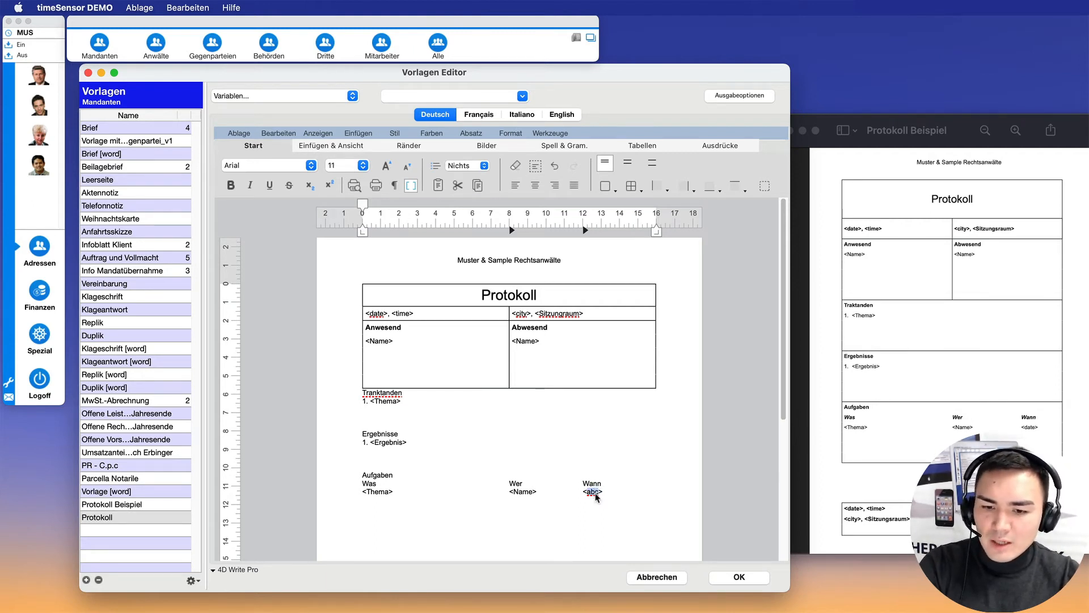
type("Datum")
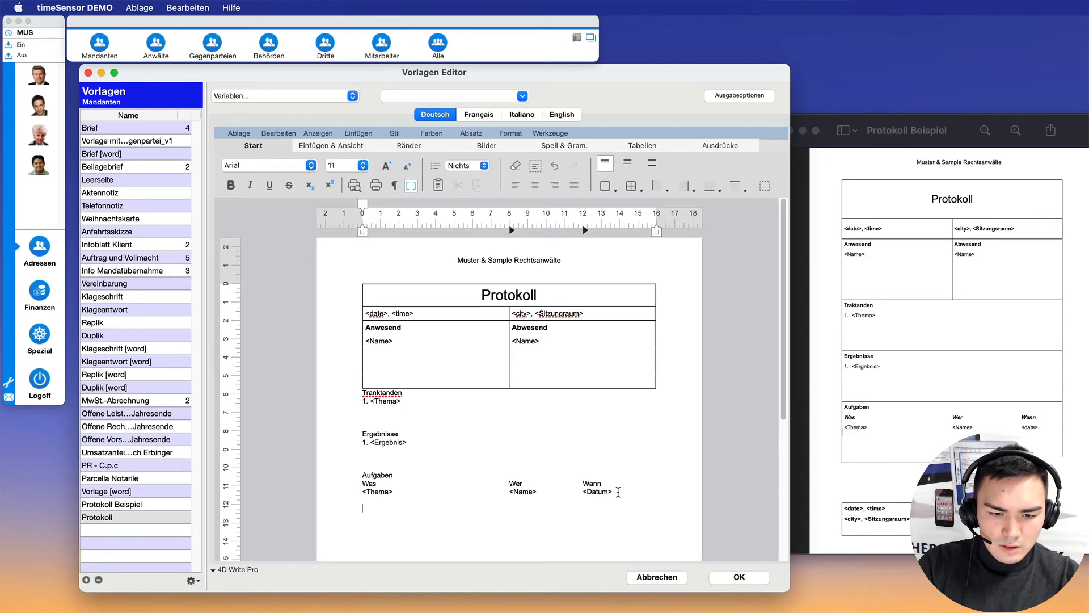
- Add an outer border around the body block from Tranktanden through the Aufgaben lines
scroll(618, 492, "down", 3)
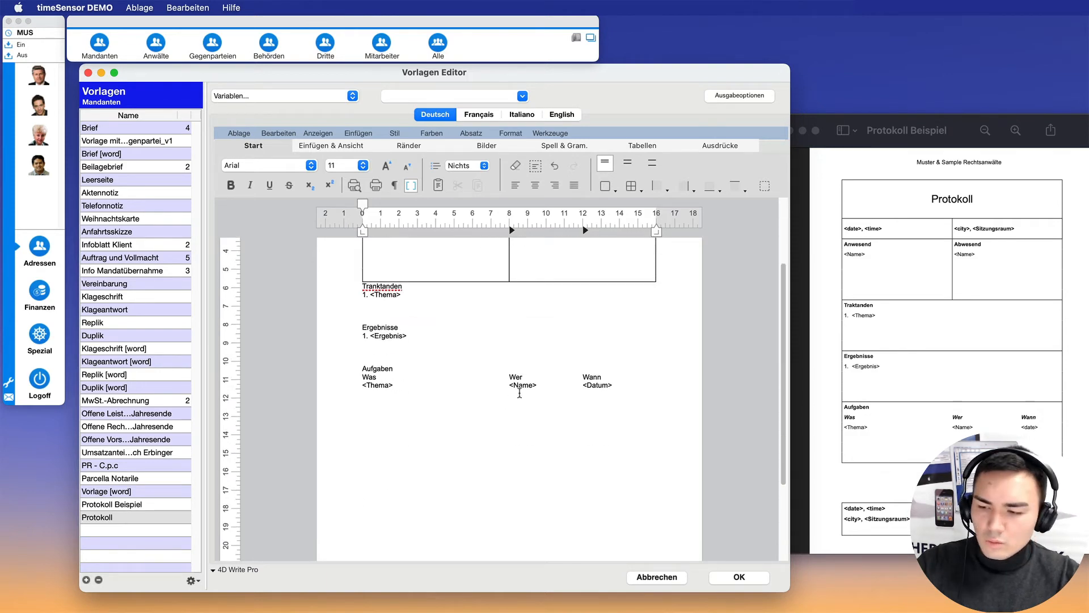
scroll(584, 386, "up", 2)
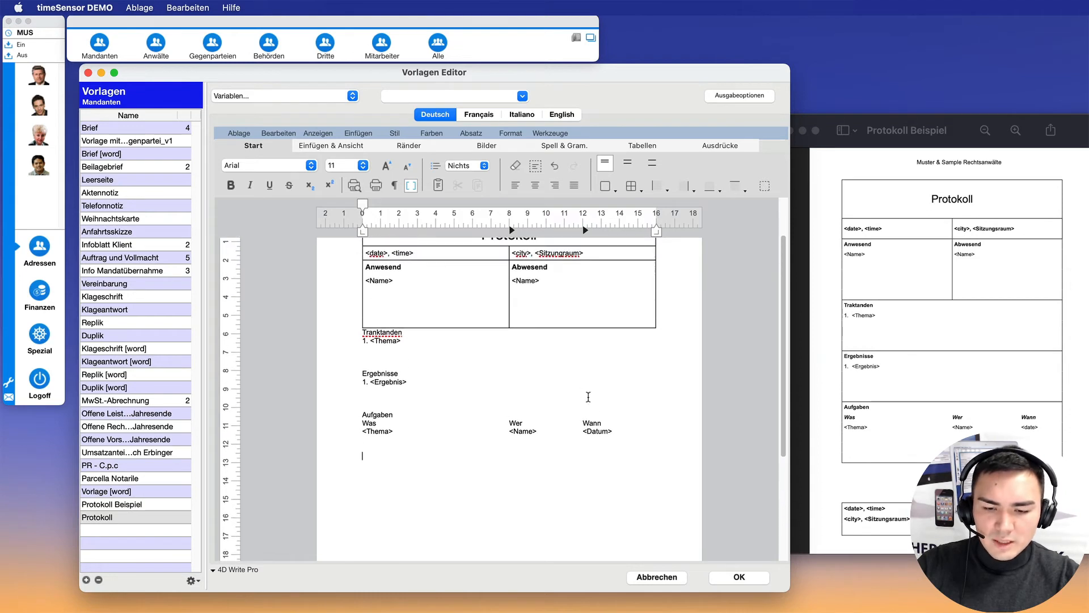
left_click(615, 190)
left_click(715, 222)
- Reduce the doubled border above Tranktanden to a single line and make the Tranktanden heading bold
left_click(391, 334)
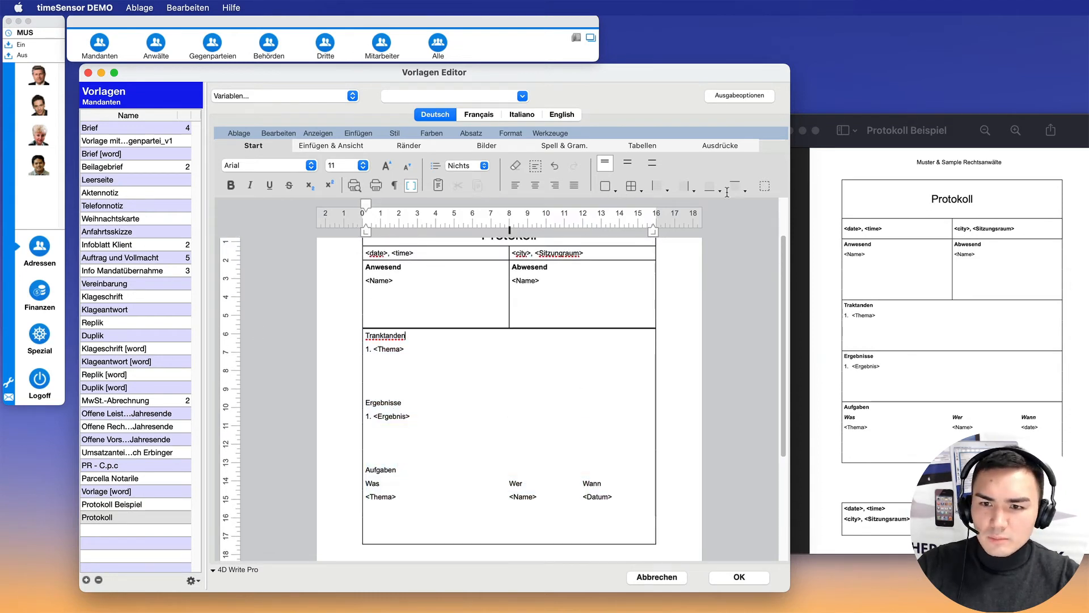
left_click(745, 191)
left_click(844, 207)
double_click(387, 334)
left_click(230, 185)
- Make the Ergebnisse heading bold and add a top border above it
double_click(383, 402)
left_click(231, 186)
left_click(745, 190)
left_click(844, 207)
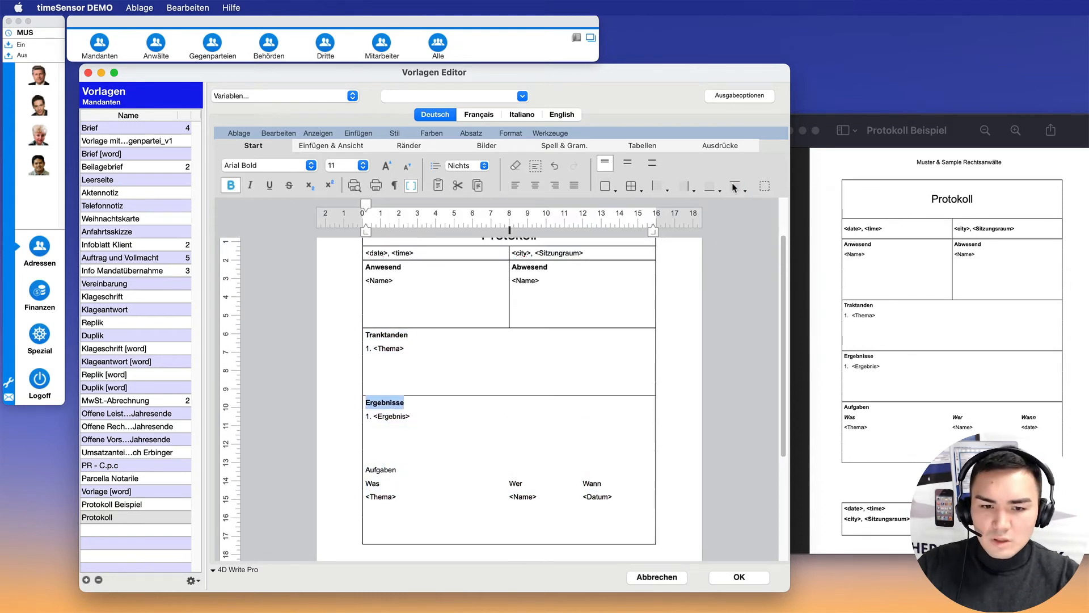
- Make Aufgaben and the Was, Wer, Wann line bold, and add a top border above Aufgaben
left_click_drag(603, 484, 366, 469)
left_click(230, 185)
left_click(410, 466)
left_click(744, 190)
left_click(844, 207)
- Italicize the Was, Wer, Wann column headings in the Aufgaben section
left_click_drag(602, 484, 366, 483)
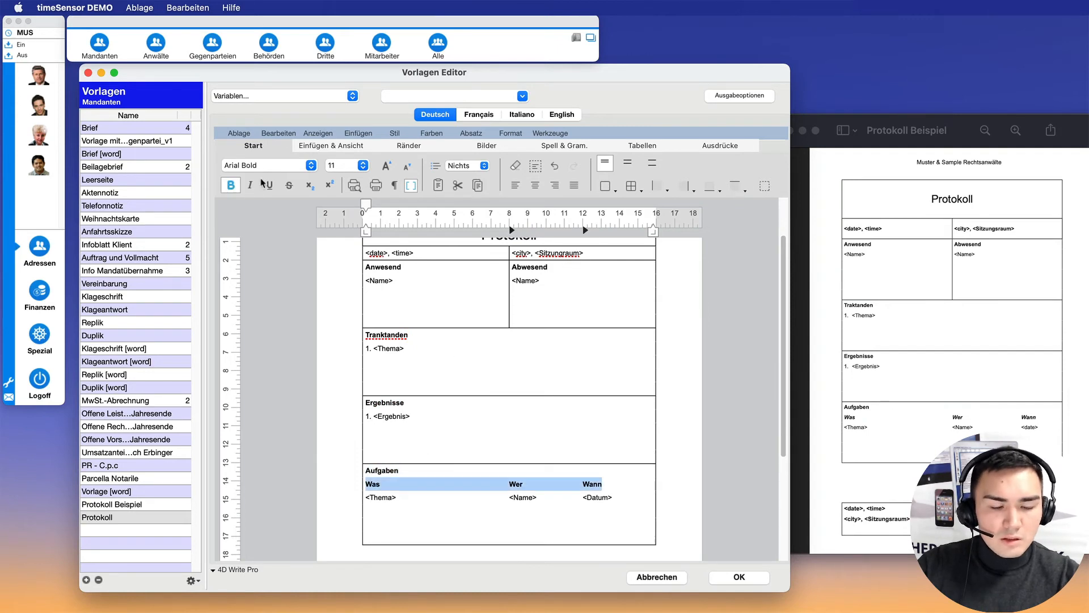
left_click(250, 185)
left_click(609, 479)
- Make the line with <date>, <time> and <city>, <Sitzungsraum> below the title bold
scroll(610, 476, "up", 3)
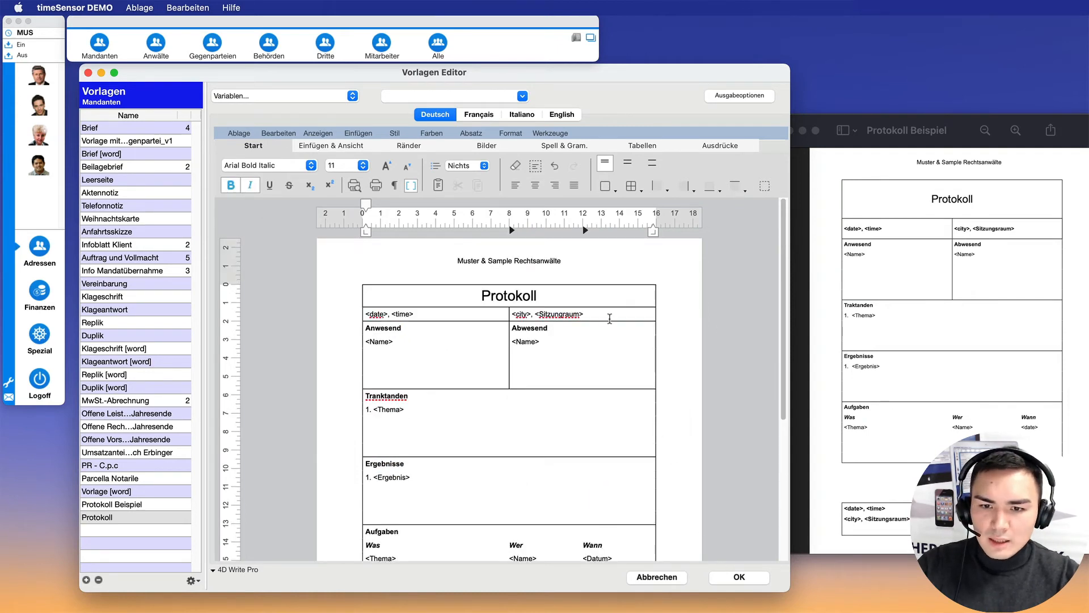
left_click_drag(610, 315, 365, 313)
left_click(230, 185)
left_click(568, 339)
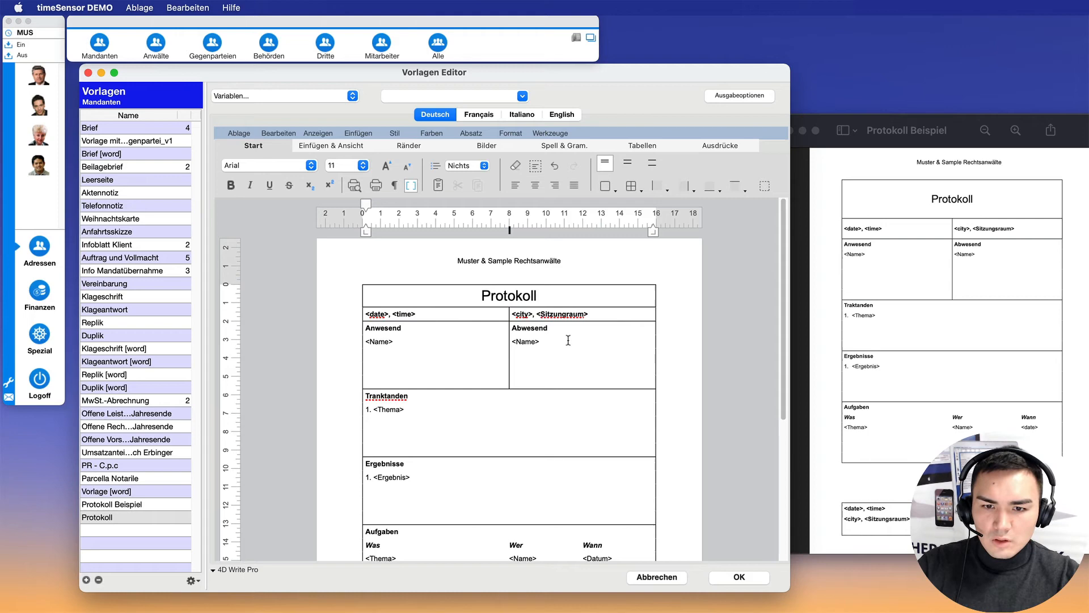
- Set the Protokoll title paragraph's Einrückung for Oben Unten to 1cm
double_click(503, 294)
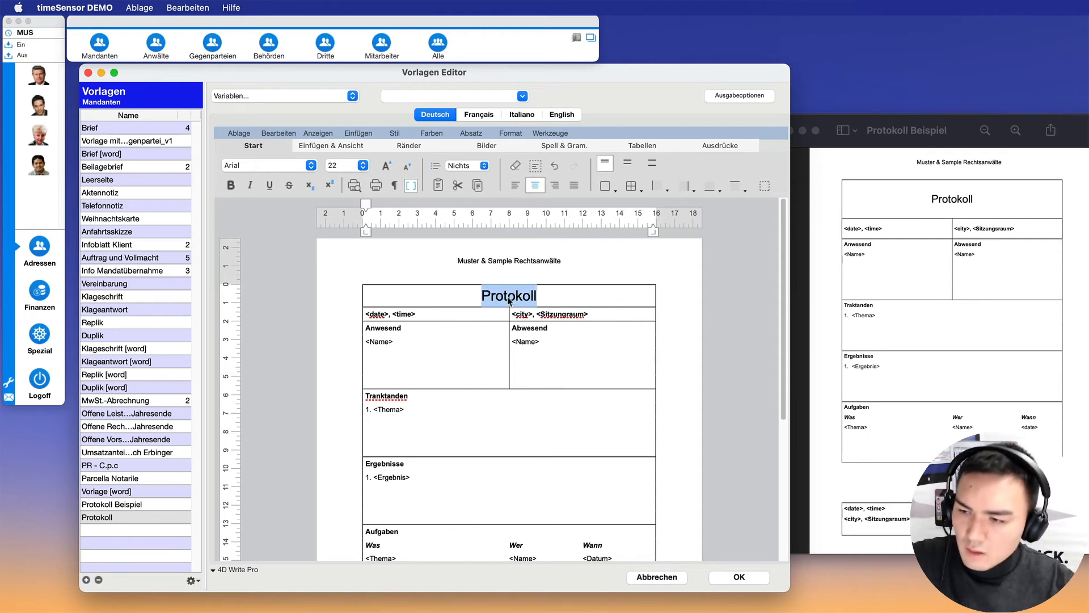
right_click(543, 299)
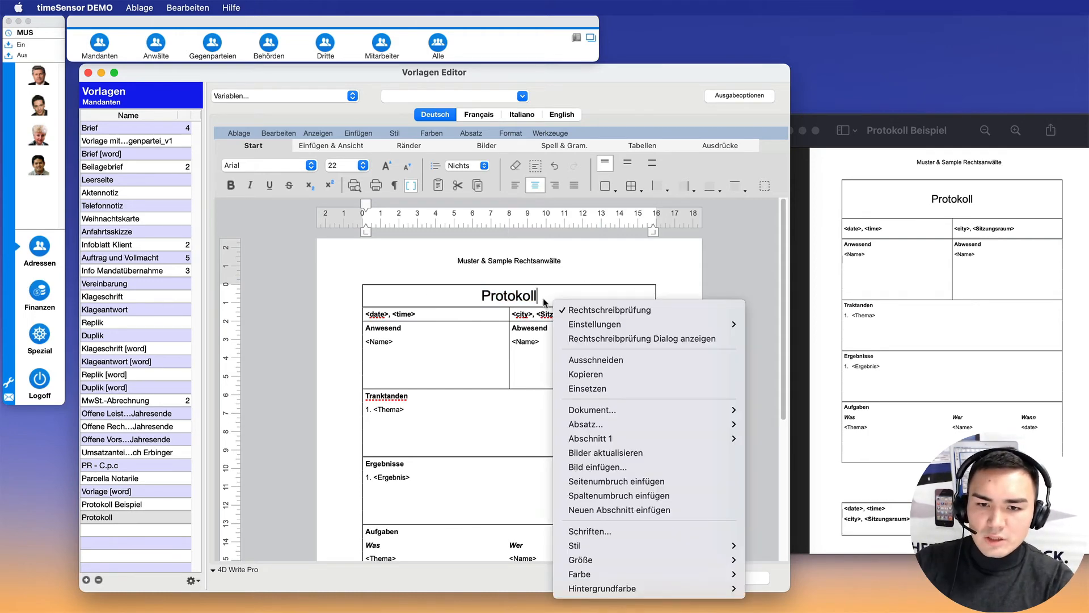
left_click(542, 298)
left_click_drag(540, 299, 415, 296)
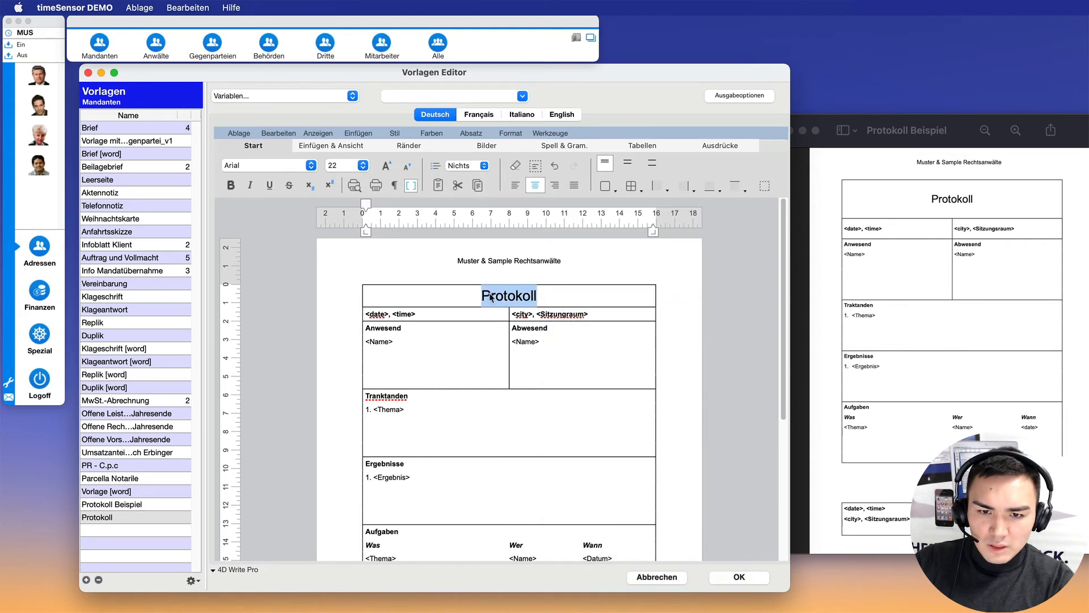
right_click(489, 295)
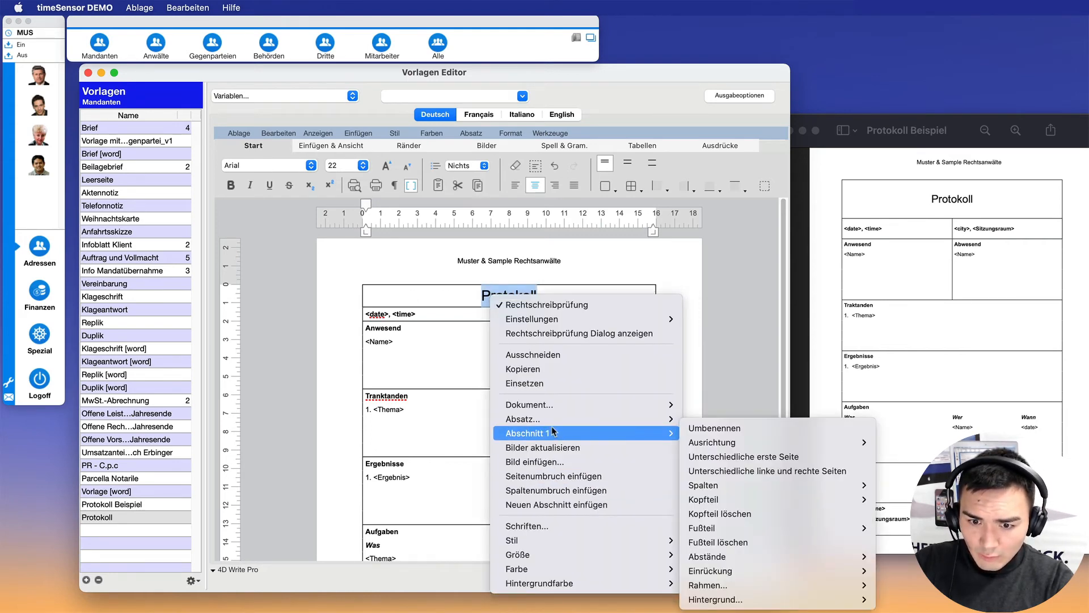
mouse_move(552, 421)
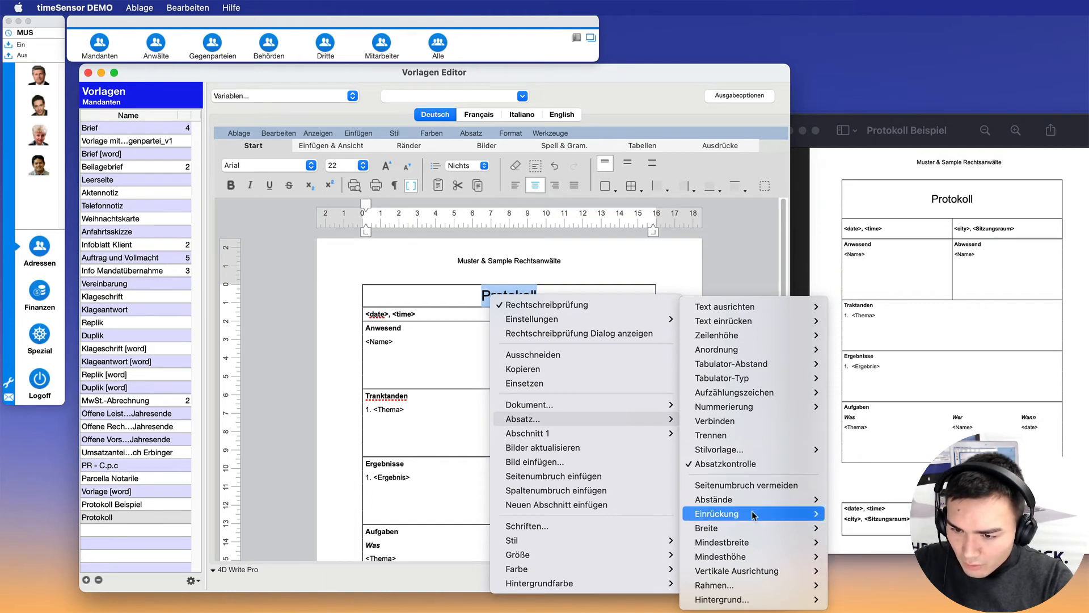
mouse_move(753, 513)
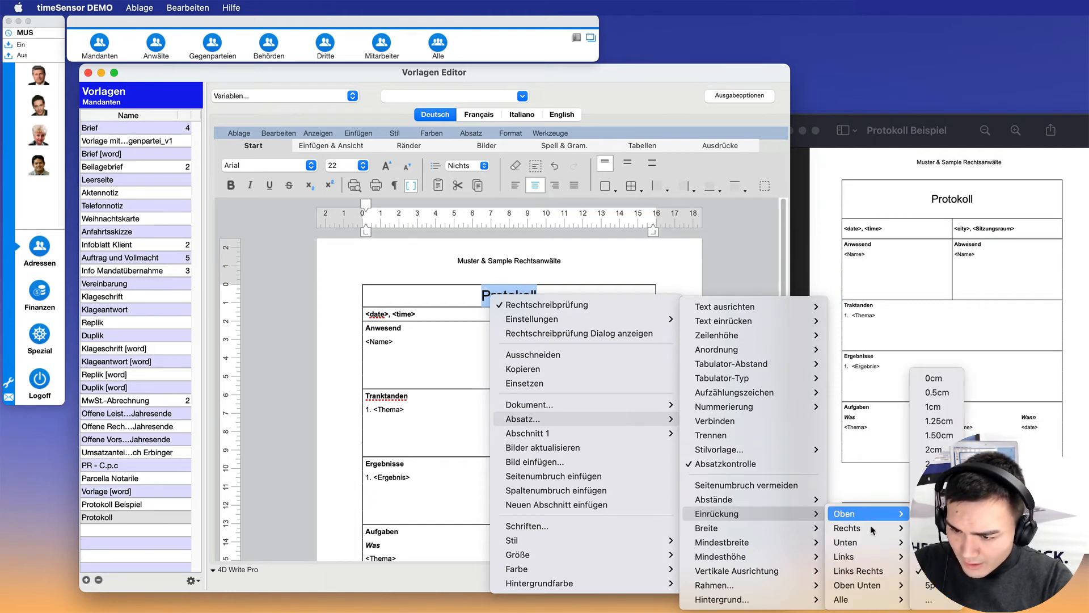
mouse_move(866, 582)
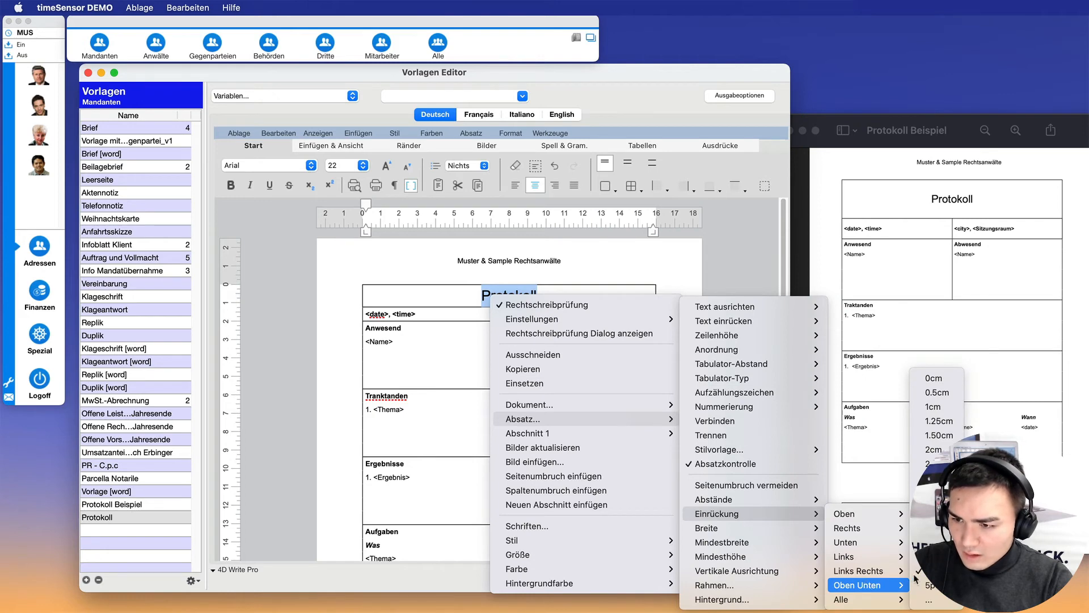
left_click(947, 393)
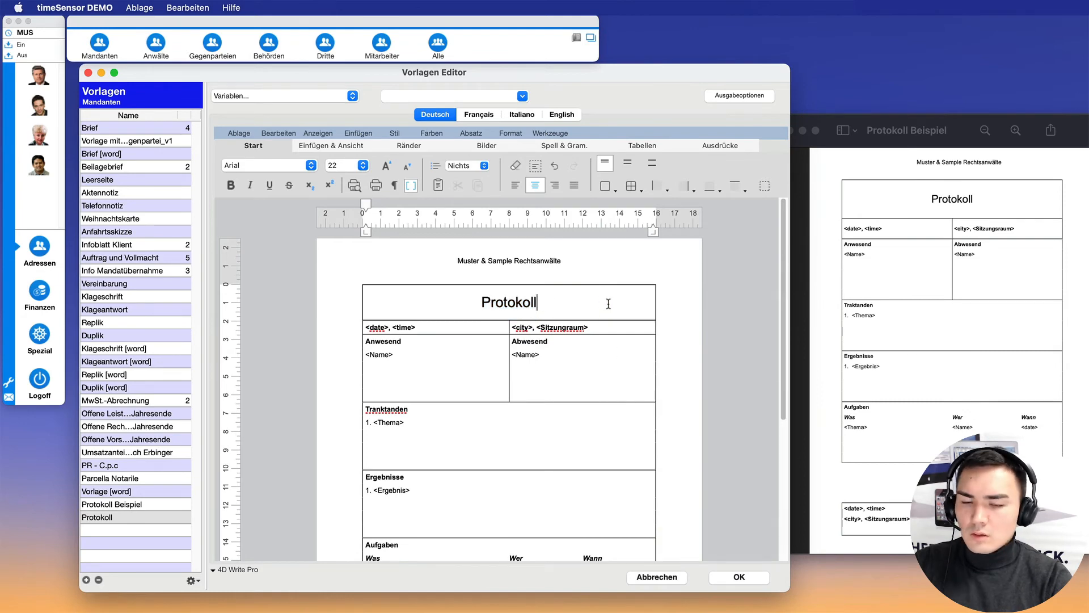
right_click(517, 302)
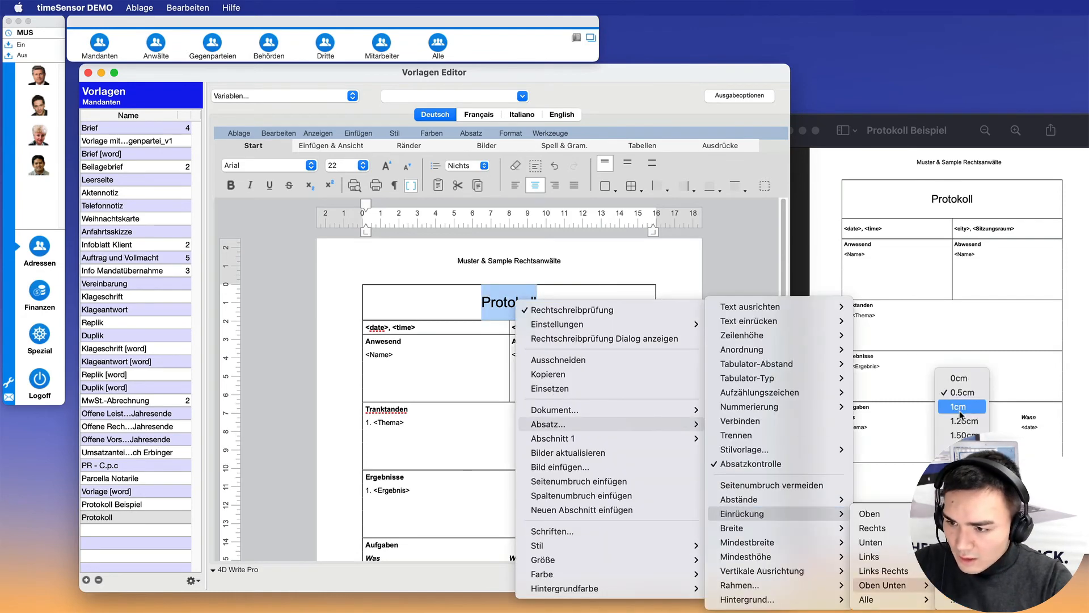
left_click(949, 397)
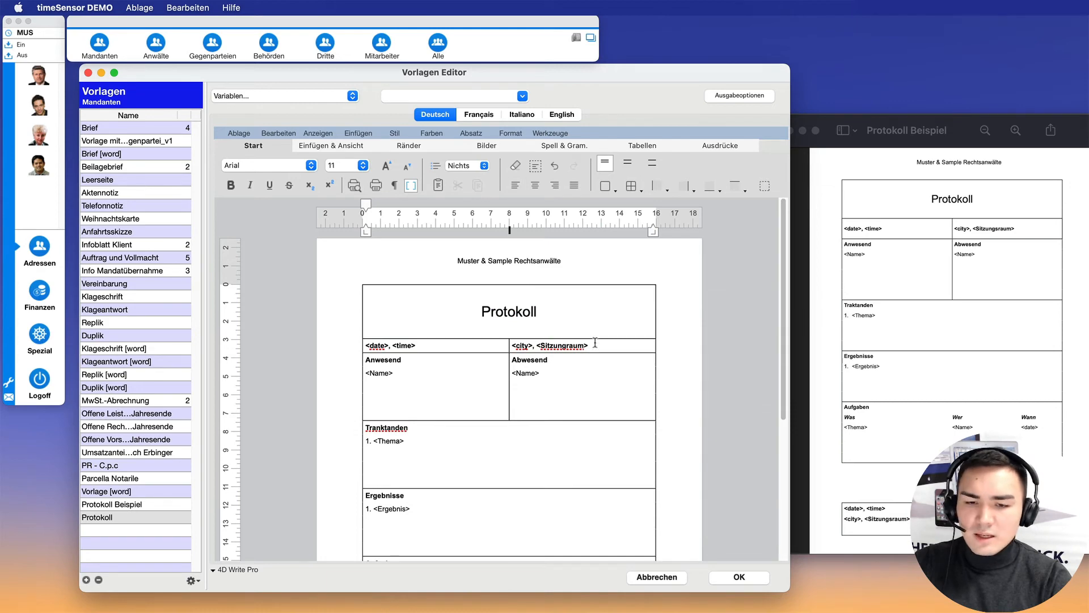
- Set the Einrückung for Oben Unten to 0.5cm on the date, time, city and meeting-room line
scroll(605, 323, "down", 1)
left_click_drag(589, 319, 390, 315)
right_click(428, 315)
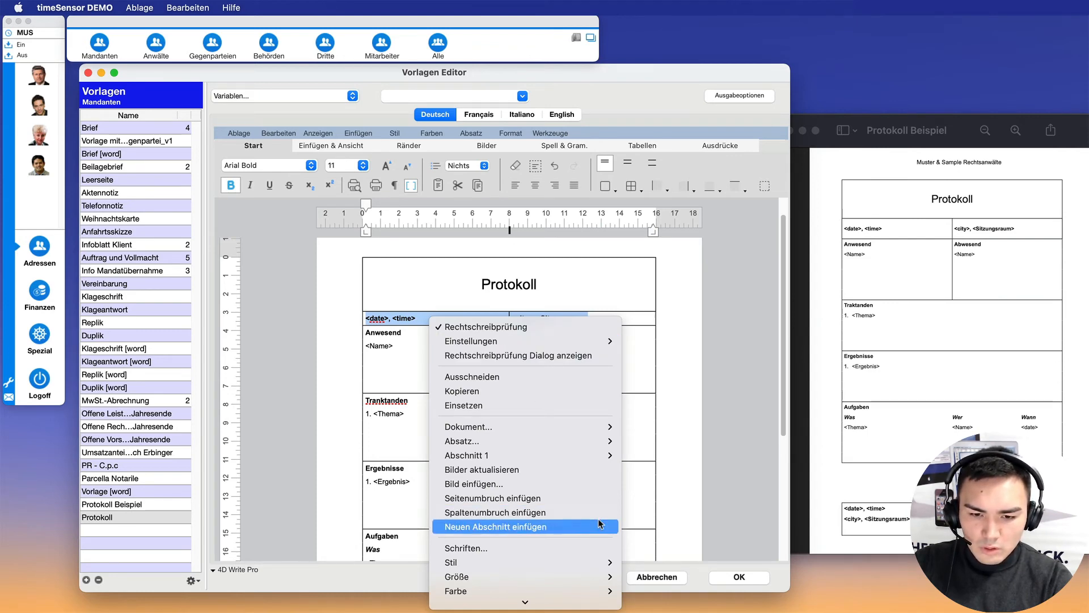
mouse_move(529, 441)
mouse_move(692, 514)
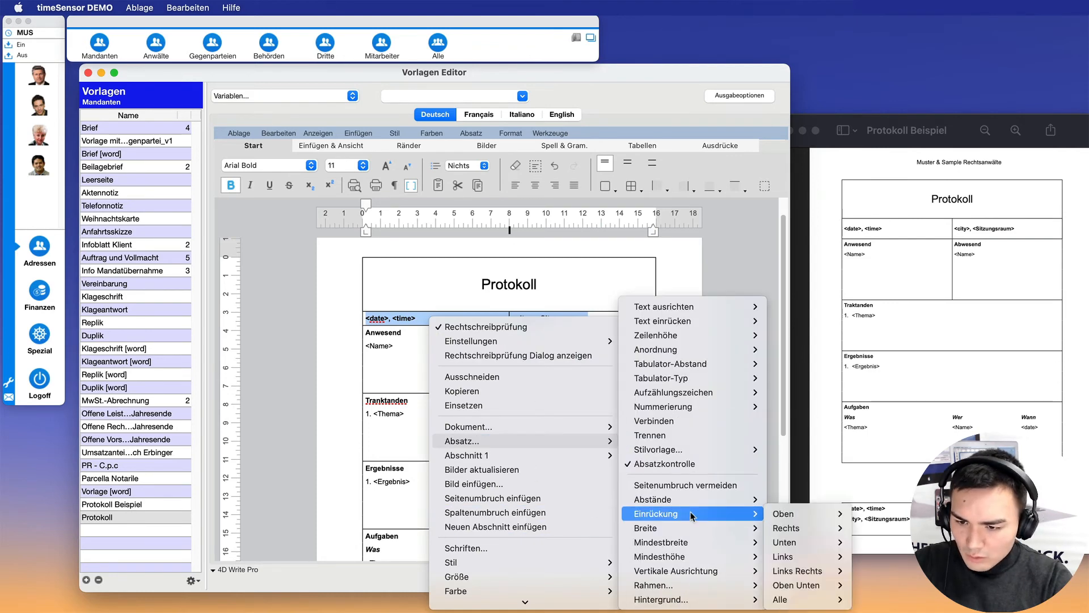
mouse_move(804, 584)
left_click(877, 392)
left_click(701, 389)
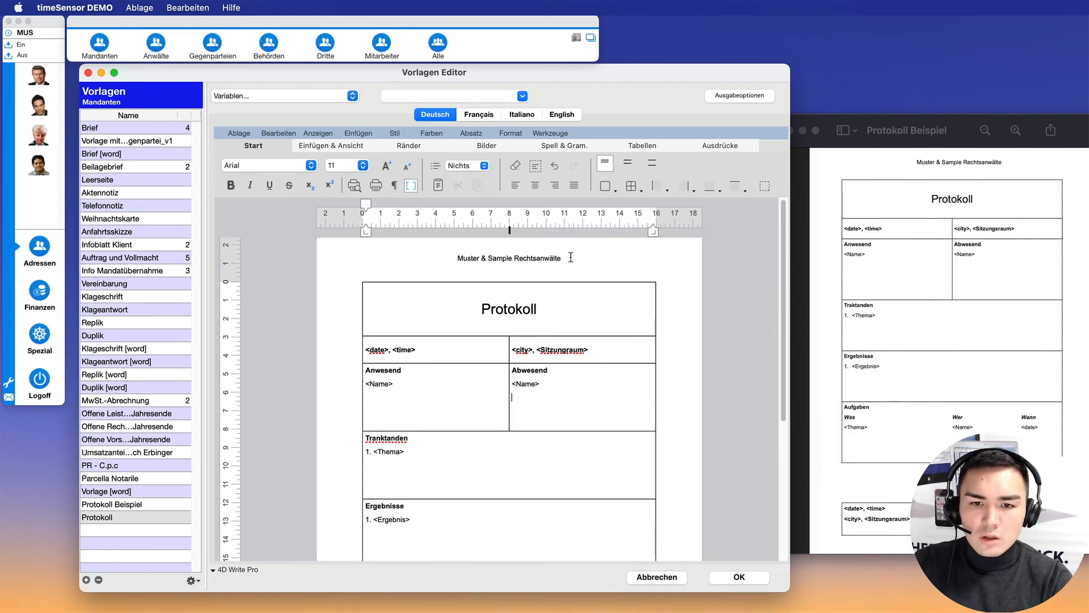
- Check the finished layout down to the footer and save the Protokoll template
scroll(589, 302, "up", 1)
scroll(589, 302, "down", 5)
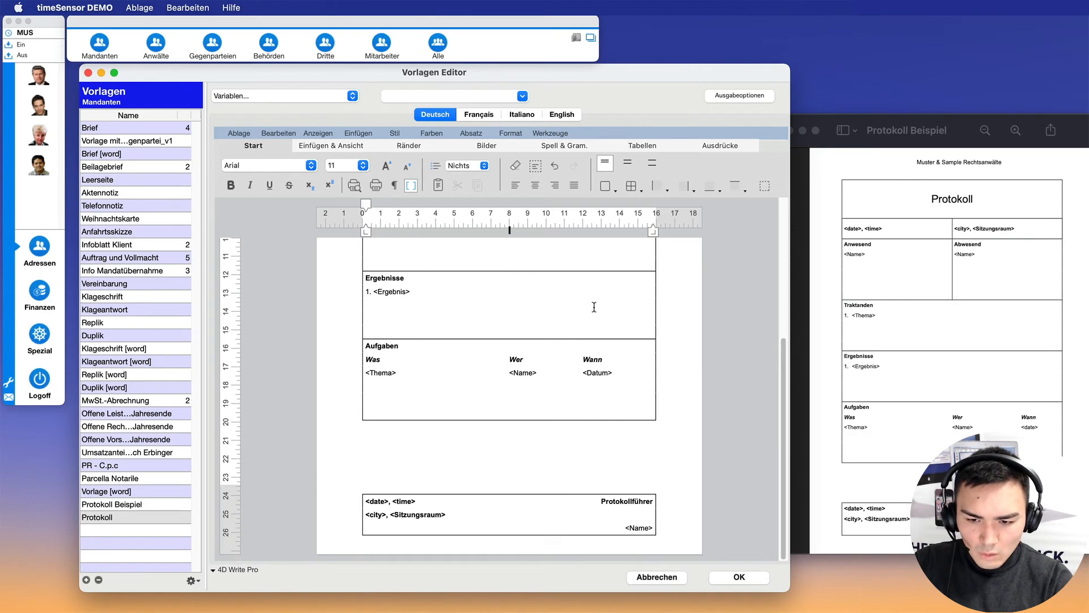
left_click(740, 577)
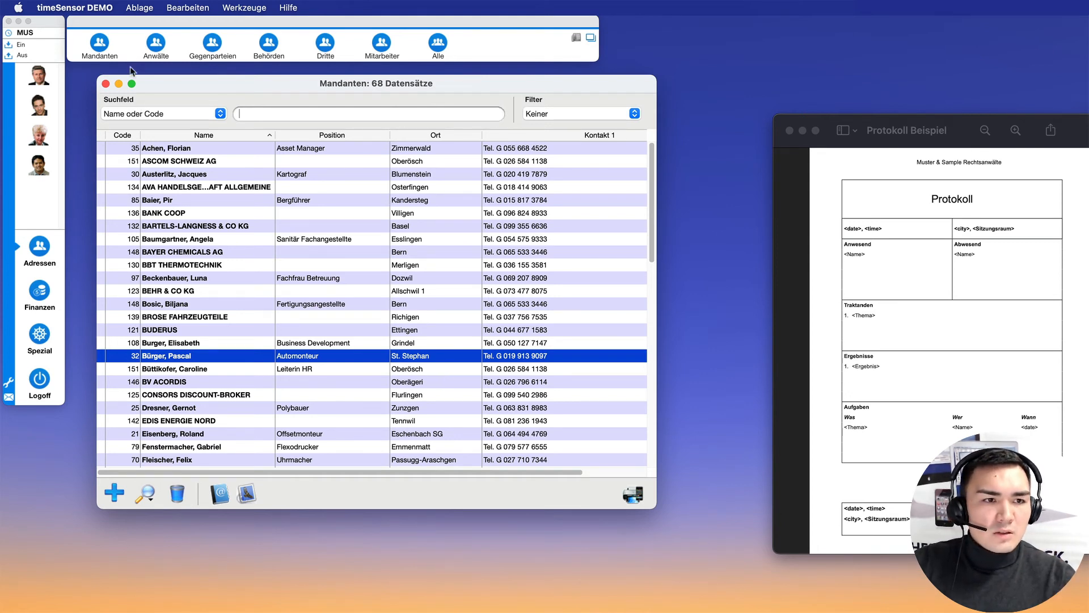
- Close the Mandanten list and open the Mitarbeiter list
left_click(106, 84)
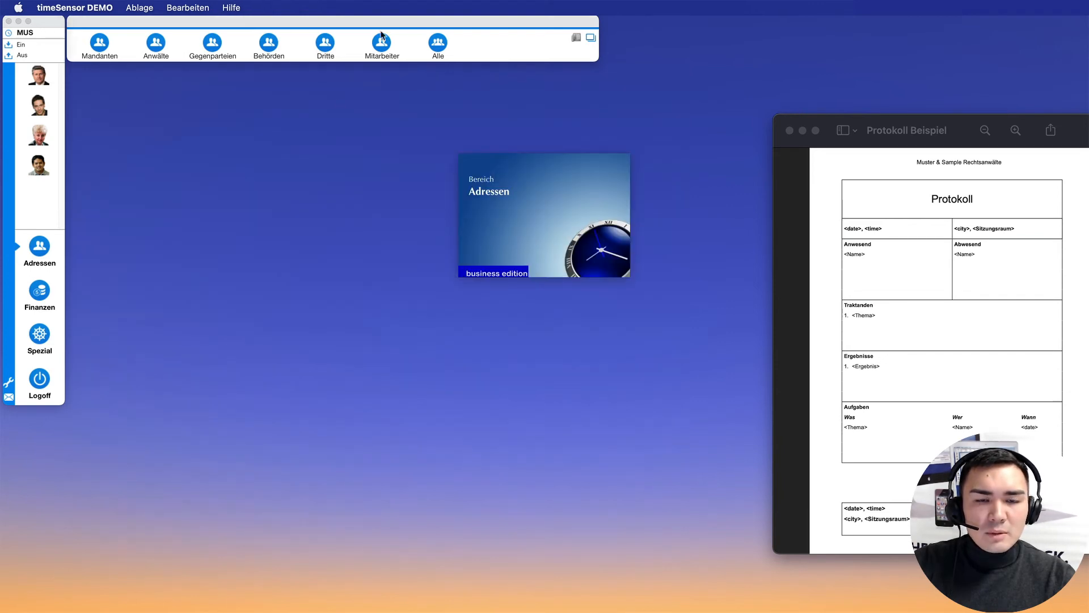
left_click(382, 48)
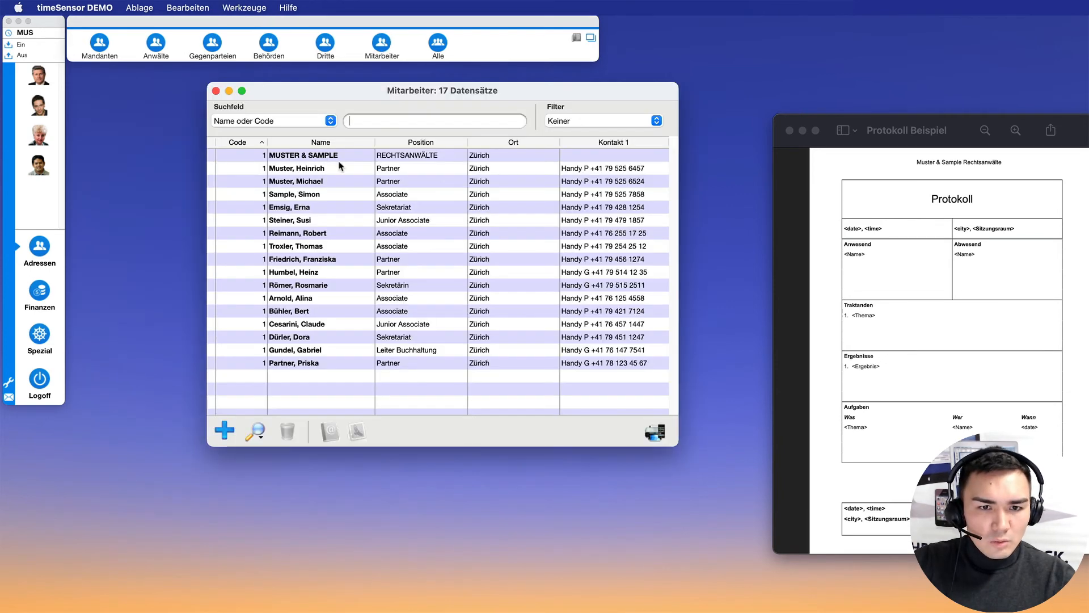
- Create a draft for the MUSTER & SAMPLE employee record from the Protokoll template and enlarge the draft window
left_click(313, 156)
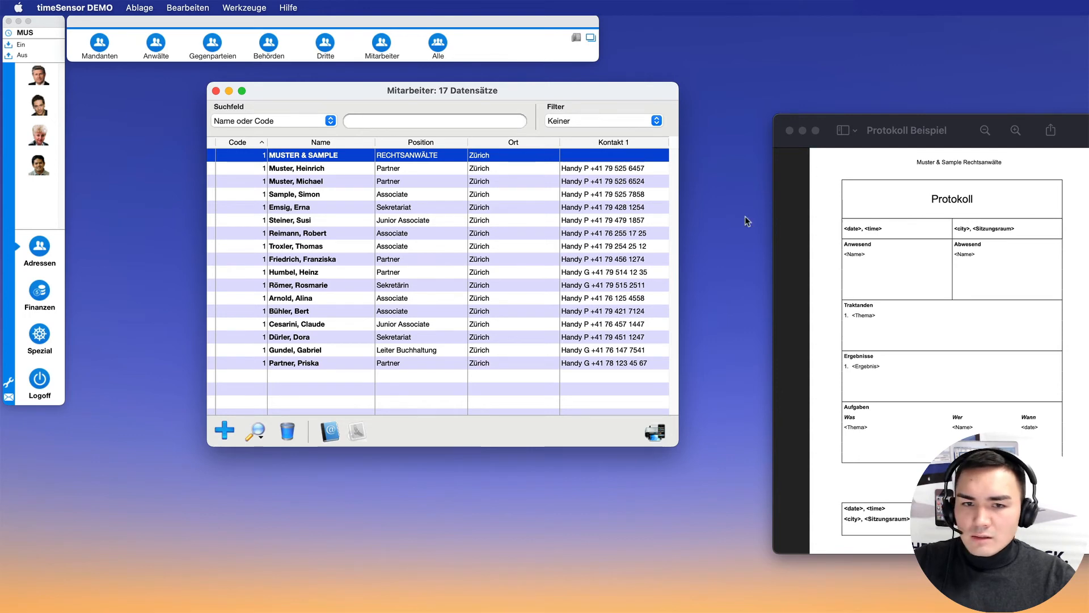
left_click(379, 223)
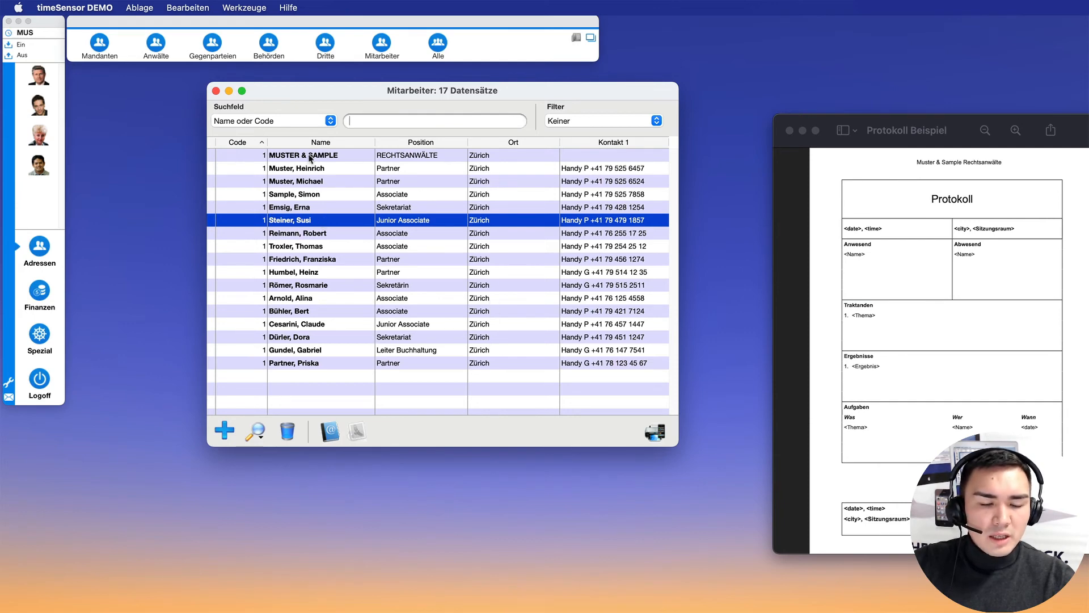
left_click(290, 159)
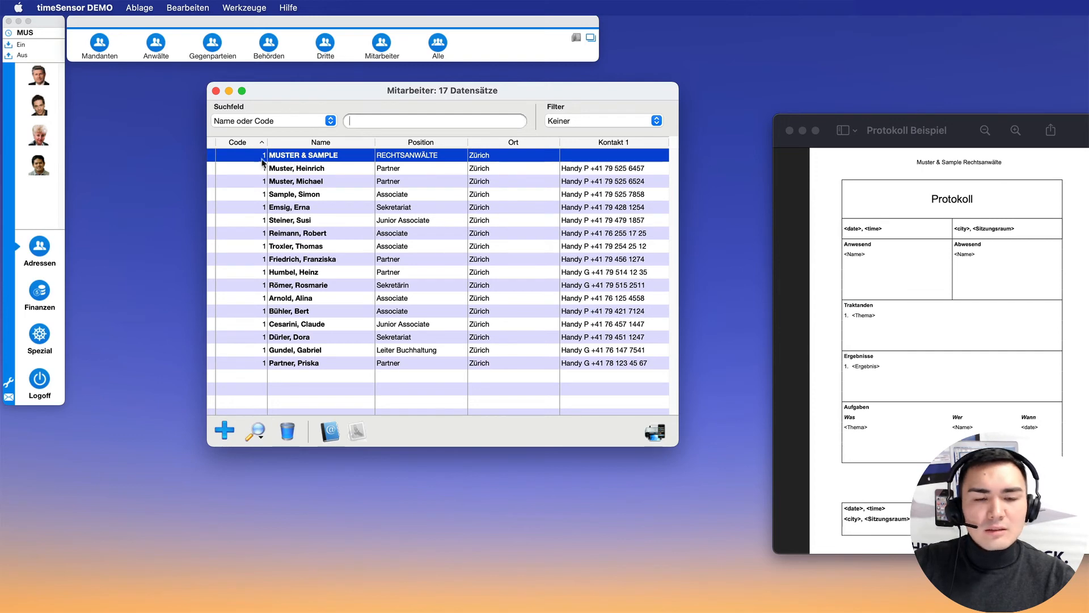
left_click(655, 433)
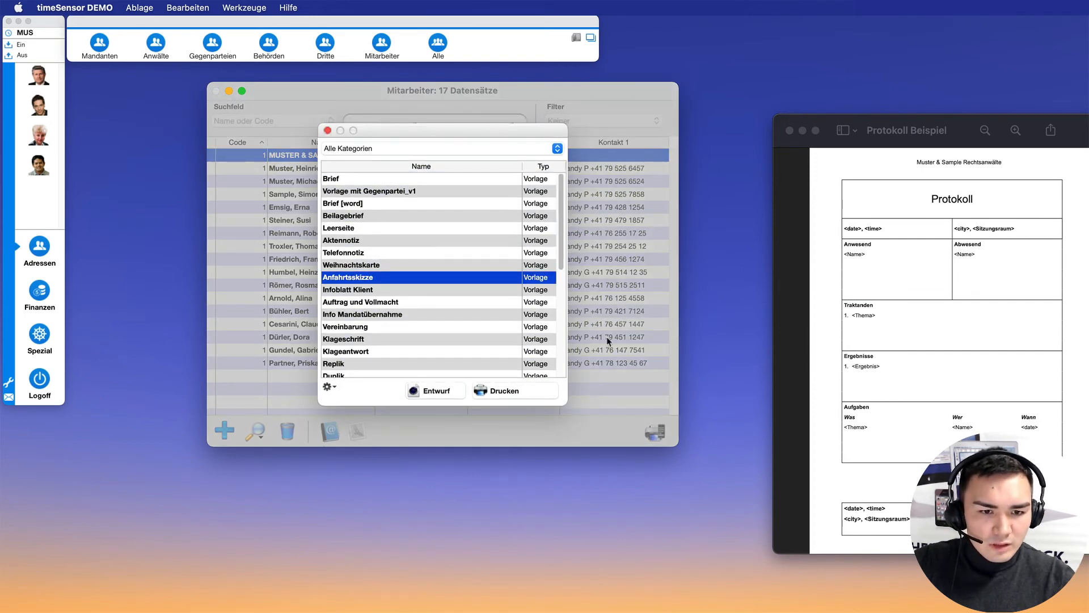
scroll(560, 329, "down", 10)
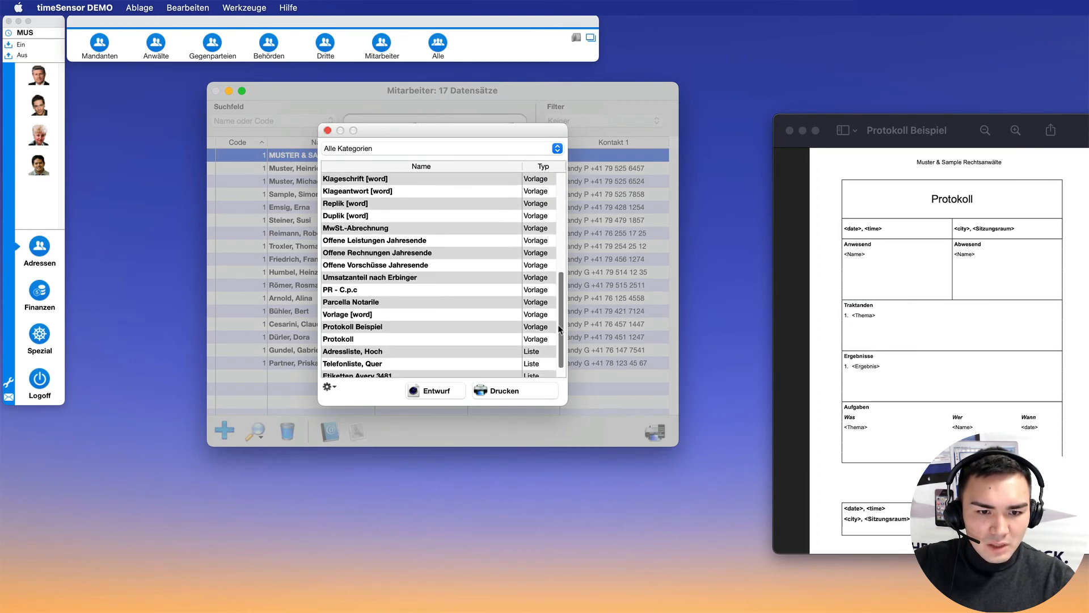
left_click(365, 328)
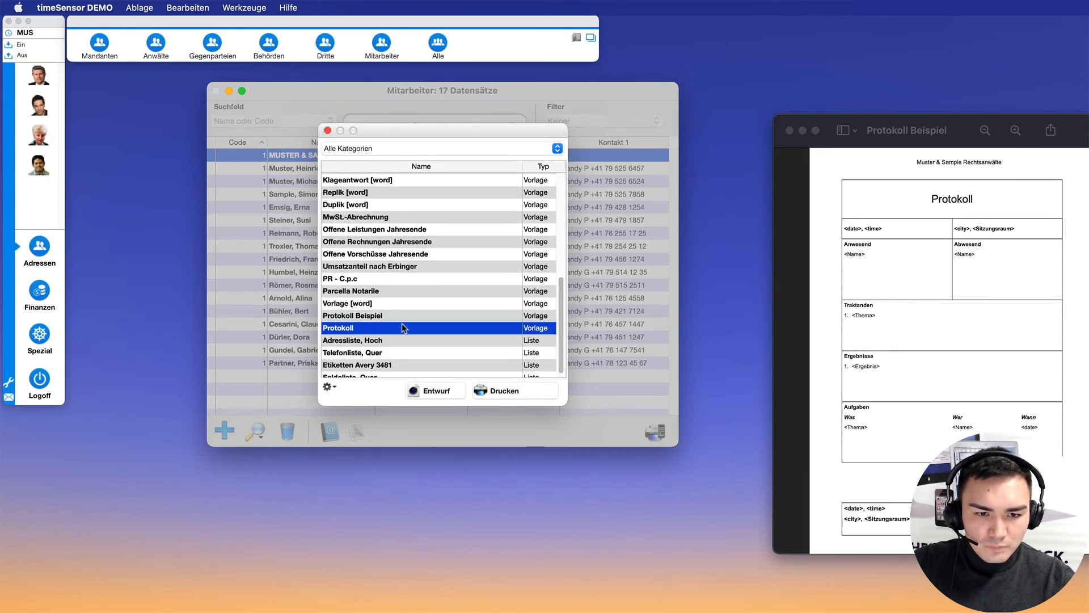
left_click(435, 391)
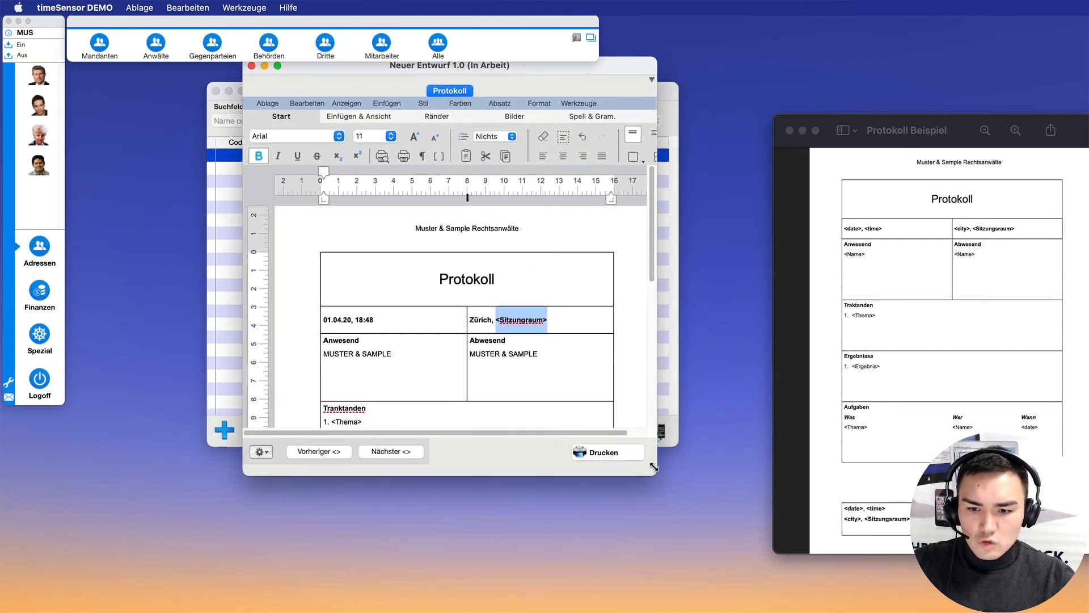
left_click_drag(655, 473, 702, 571)
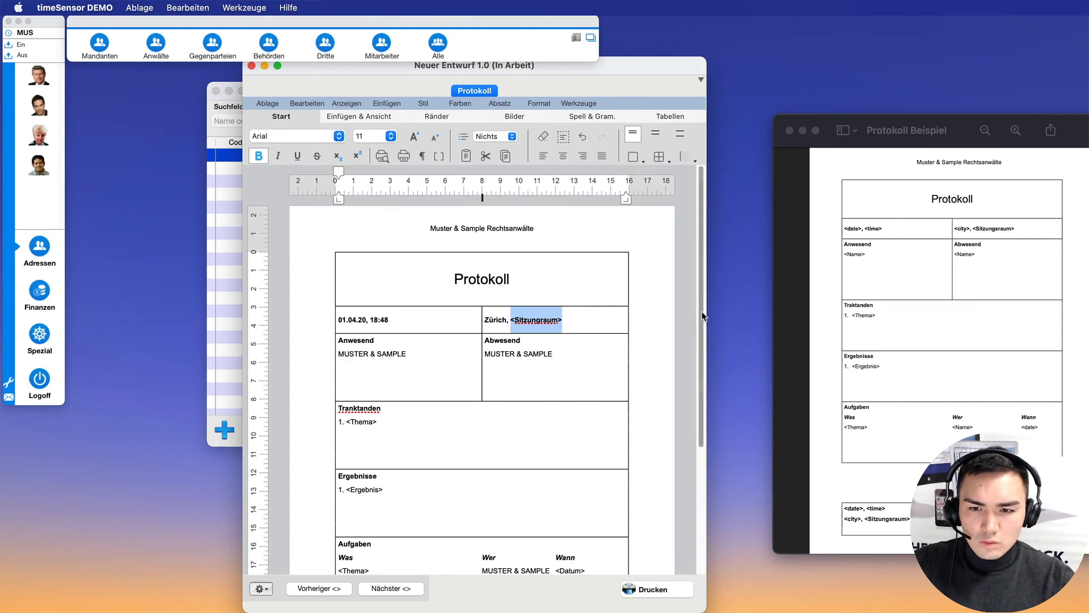
- Check how the variables are filled in throughout the draft's minutes table and discard the draft without saving
scroll(701, 317, "down", 2)
scroll(701, 327, "down", 1)
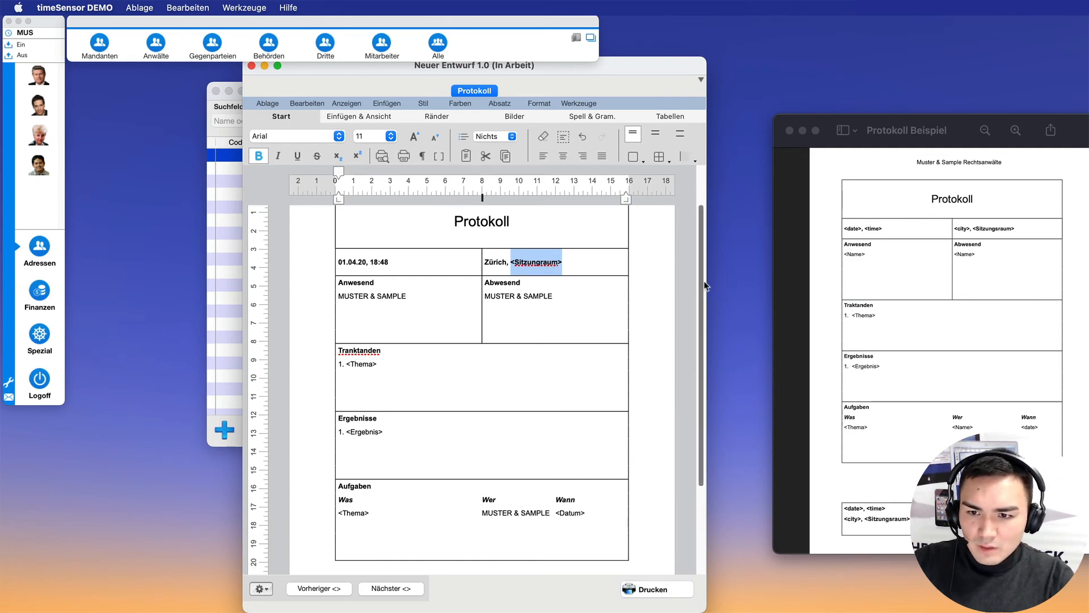
scroll(702, 282, "down", 3)
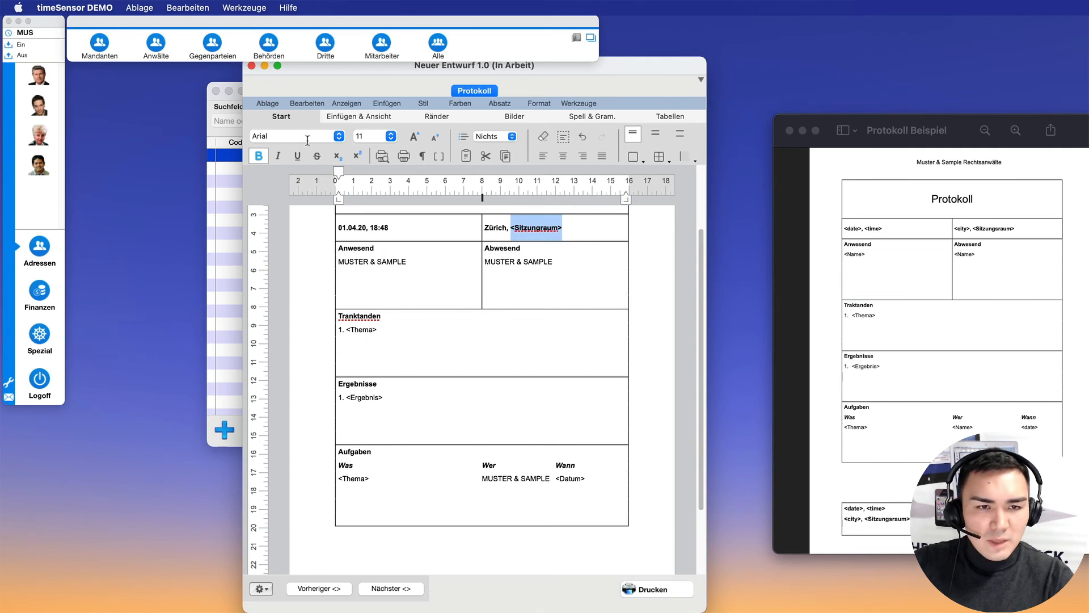
left_click(251, 66)
left_click(397, 364)
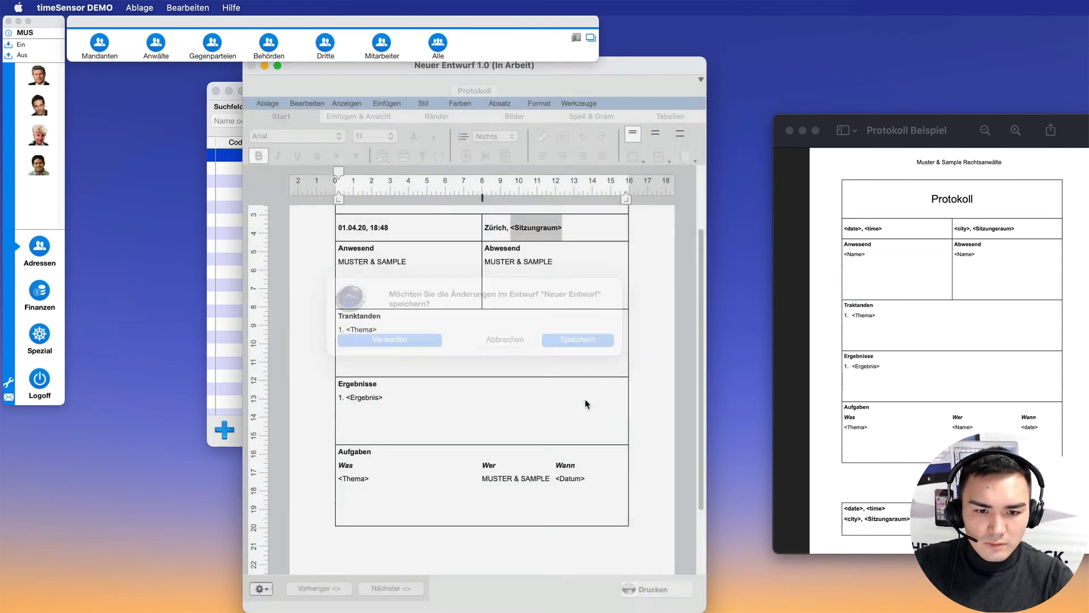
- Open the Protokoll template for editing from the MUSTER & SAMPLE record's template selection
left_click(656, 433)
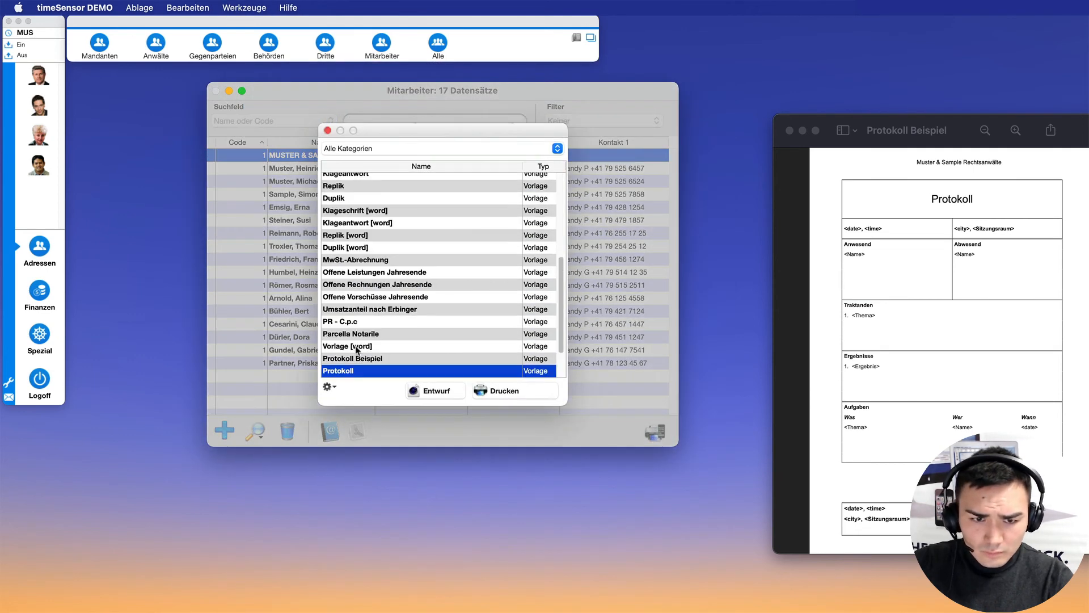
left_click(328, 386)
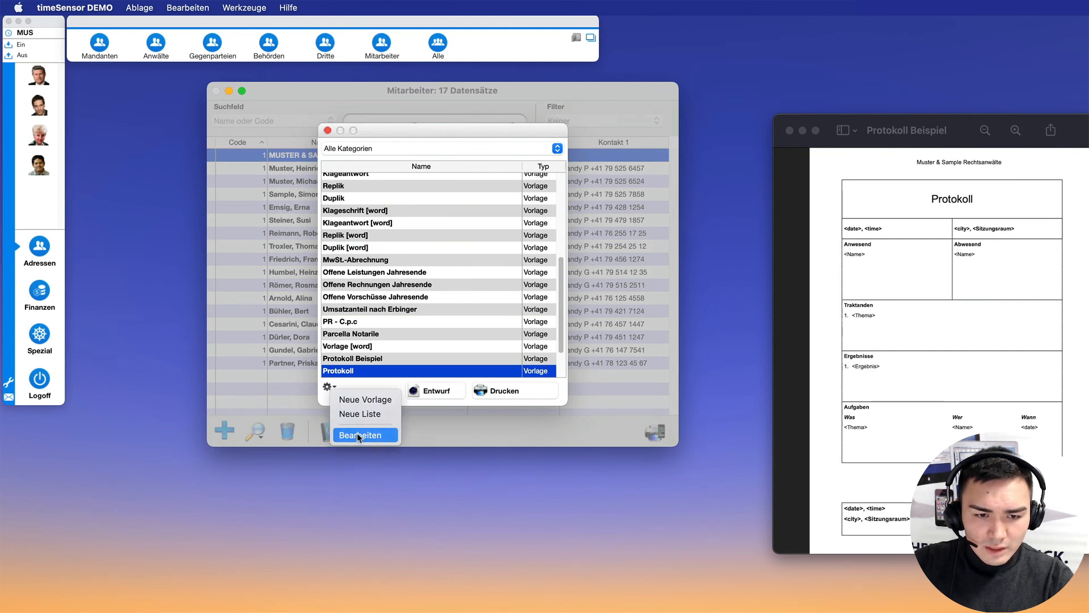
left_click(356, 434)
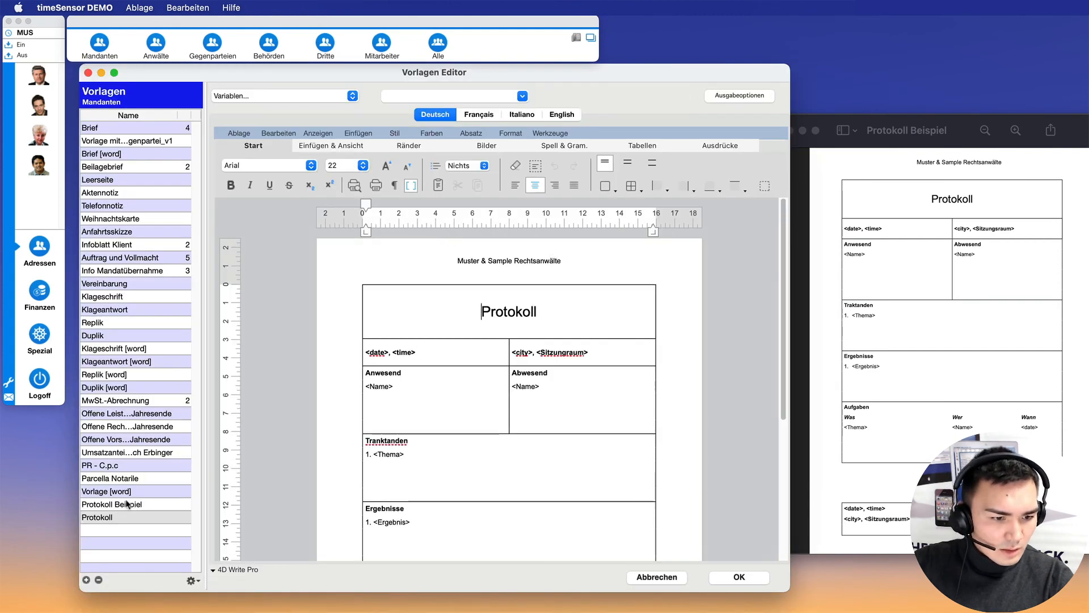
- Change the <Name> placeholders under Anwesend, Abwesend and Wer to <Namen> and save the Protokoll template
scroll(461, 432, "down", 3)
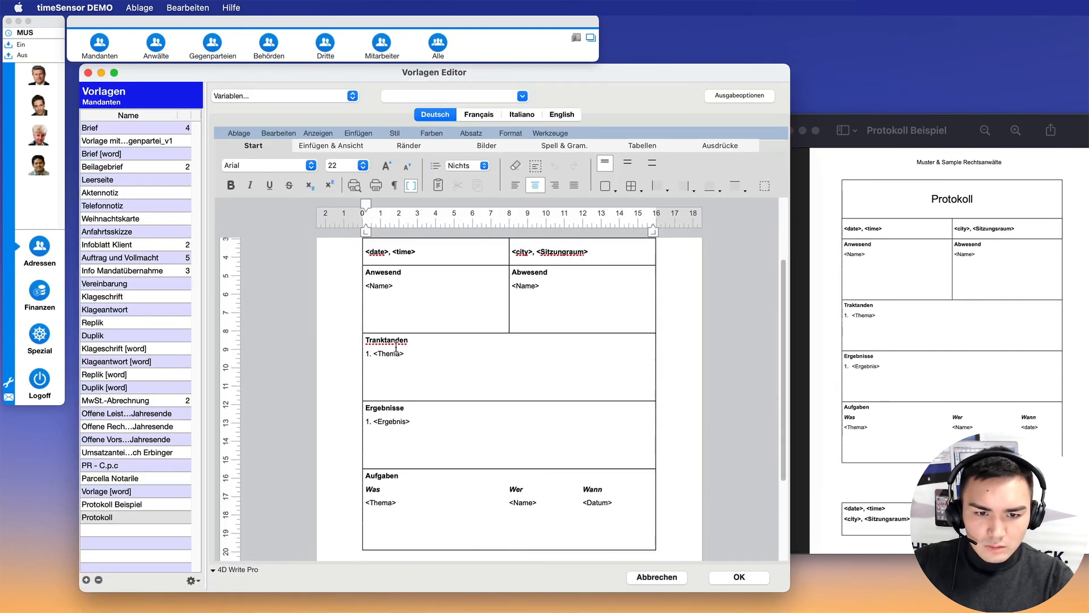
double_click(378, 287)
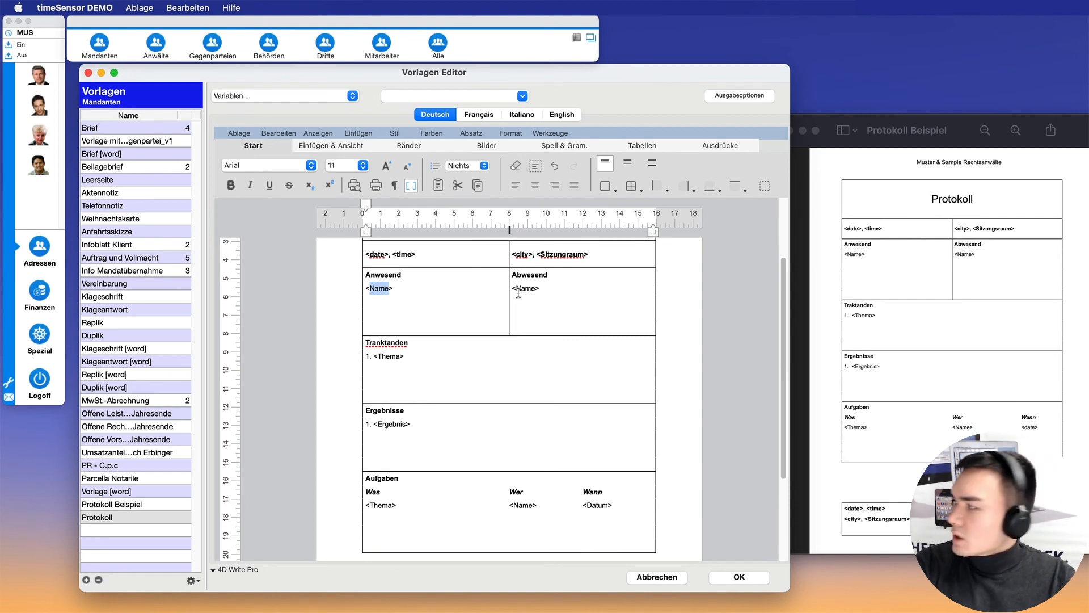
key("Right")
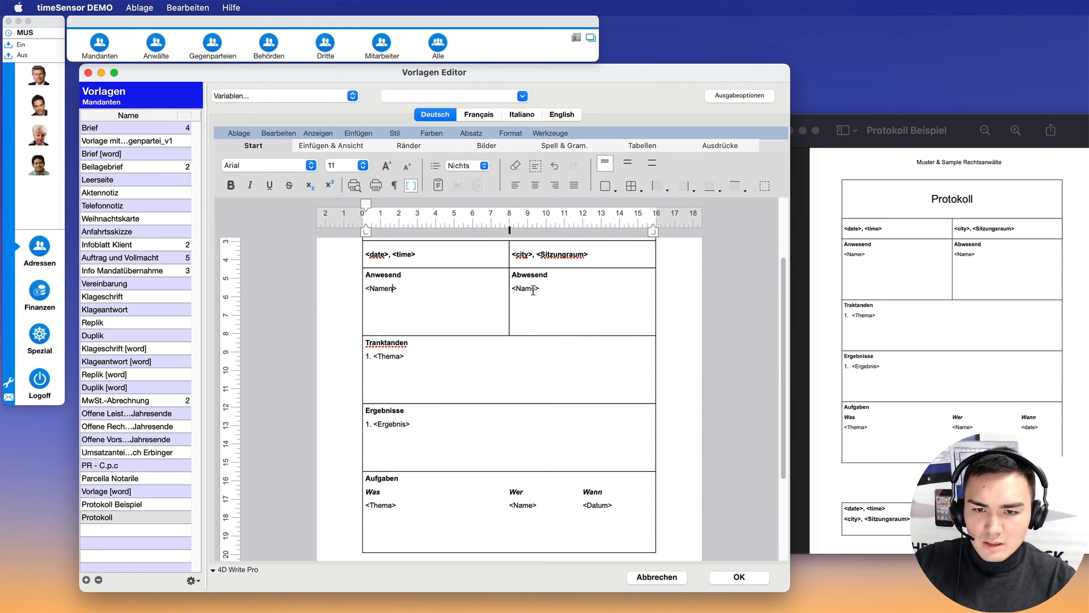
scroll(499, 300, "up", 3)
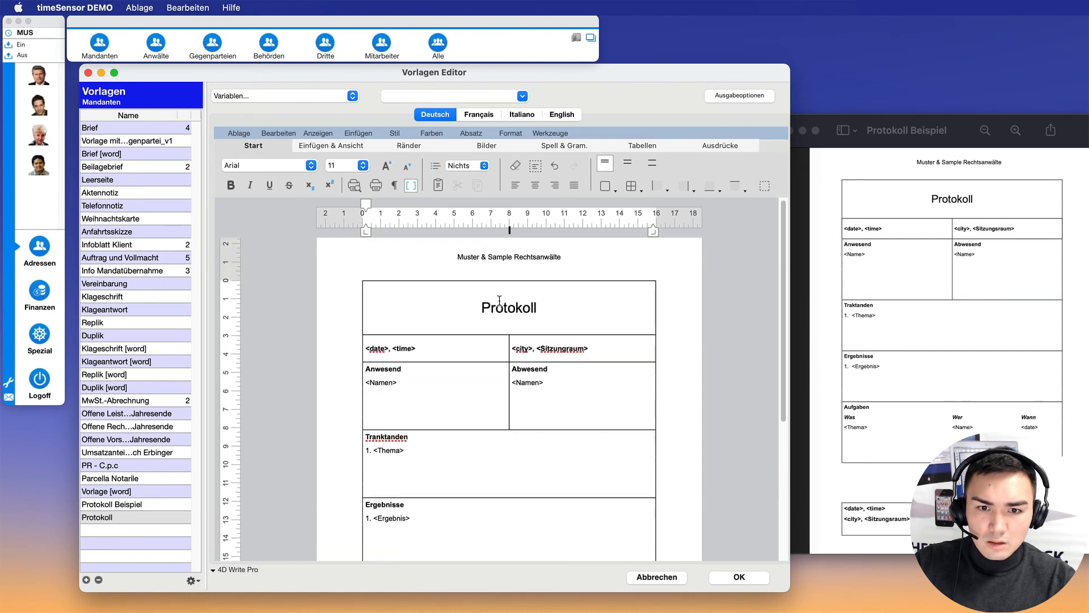
scroll(499, 319, "down", 5)
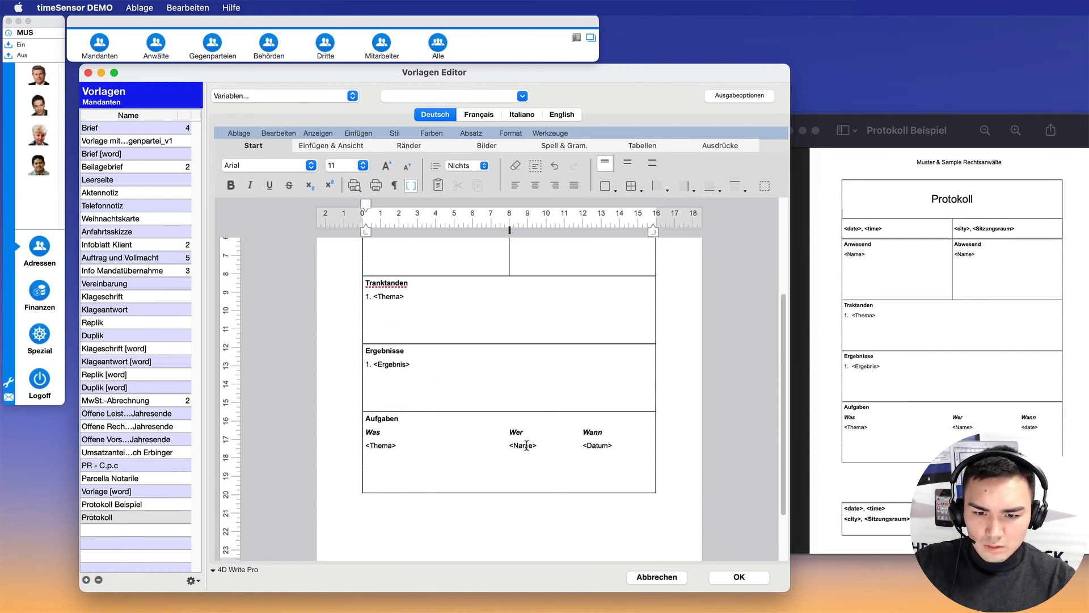
left_click(533, 444)
type("n")
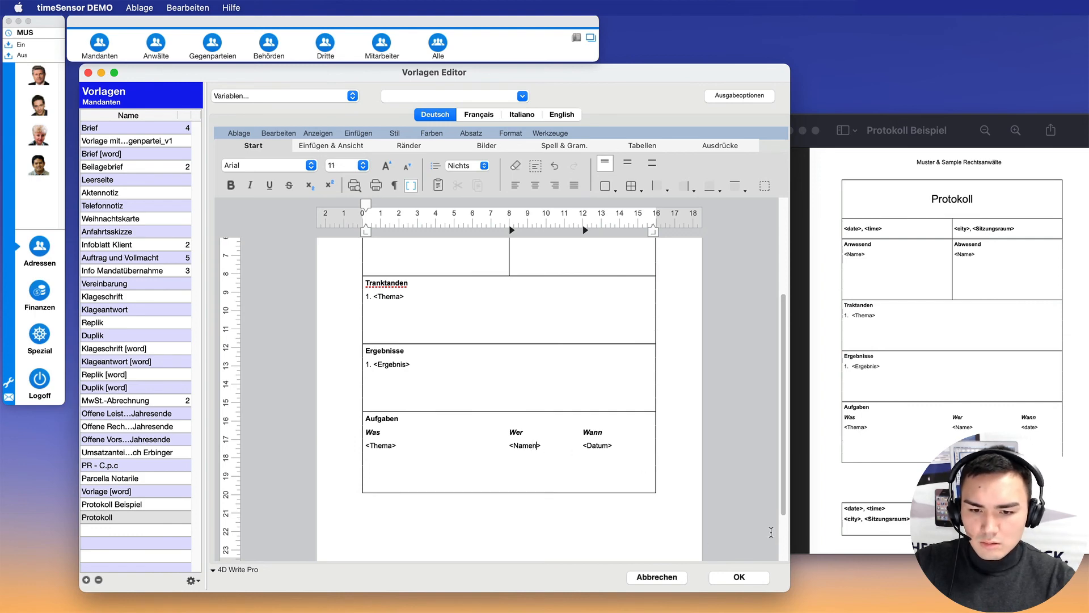
left_click(740, 576)
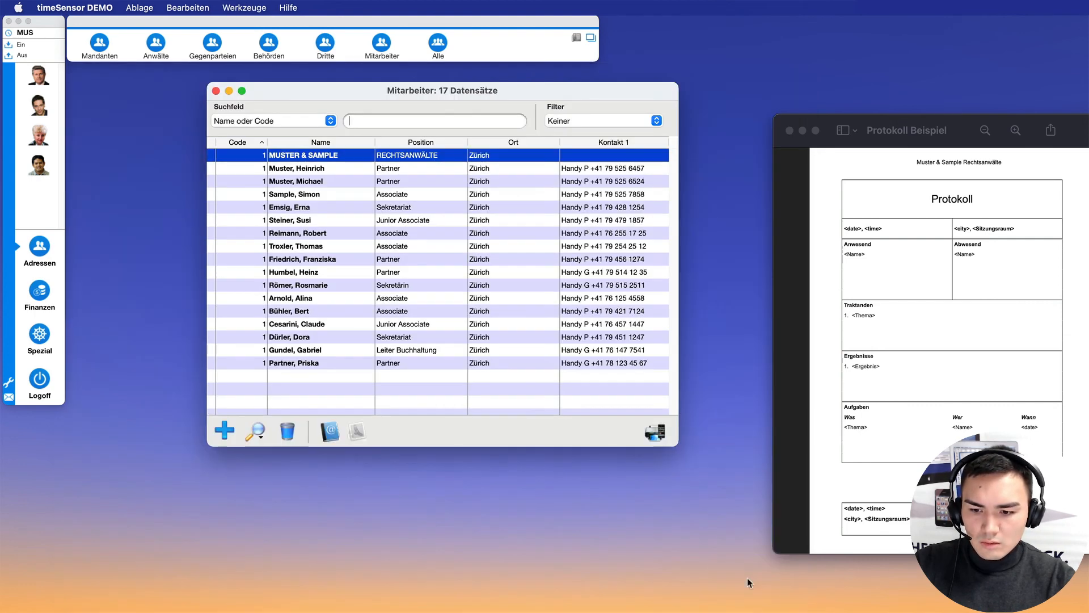
- Create a new draft for MUSTER & SAMPLE from the corrected Protokoll template and check it down to the footer
left_click(660, 435)
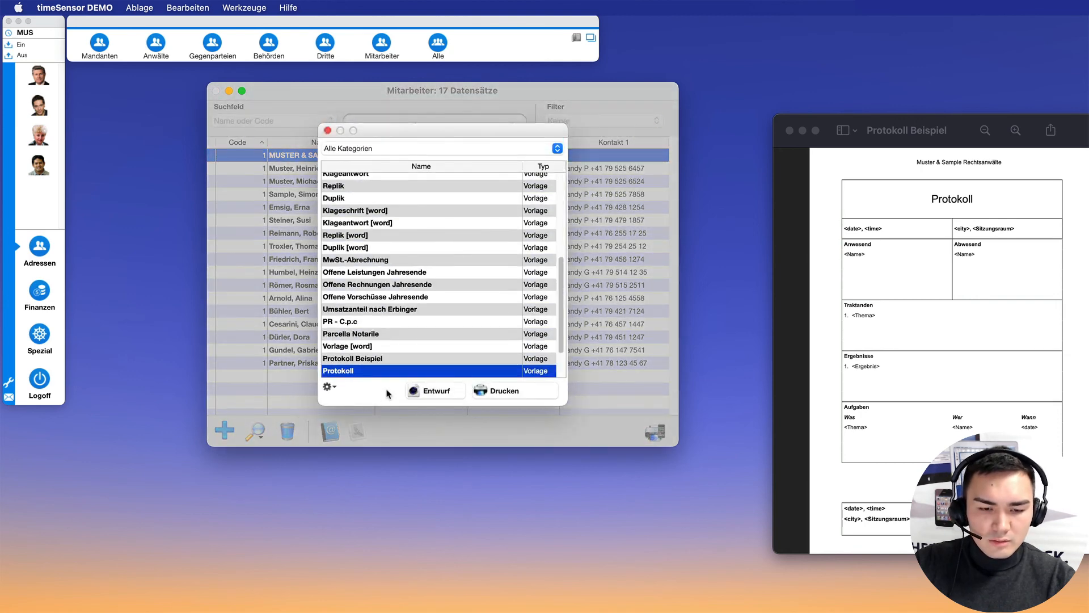
left_click(424, 392)
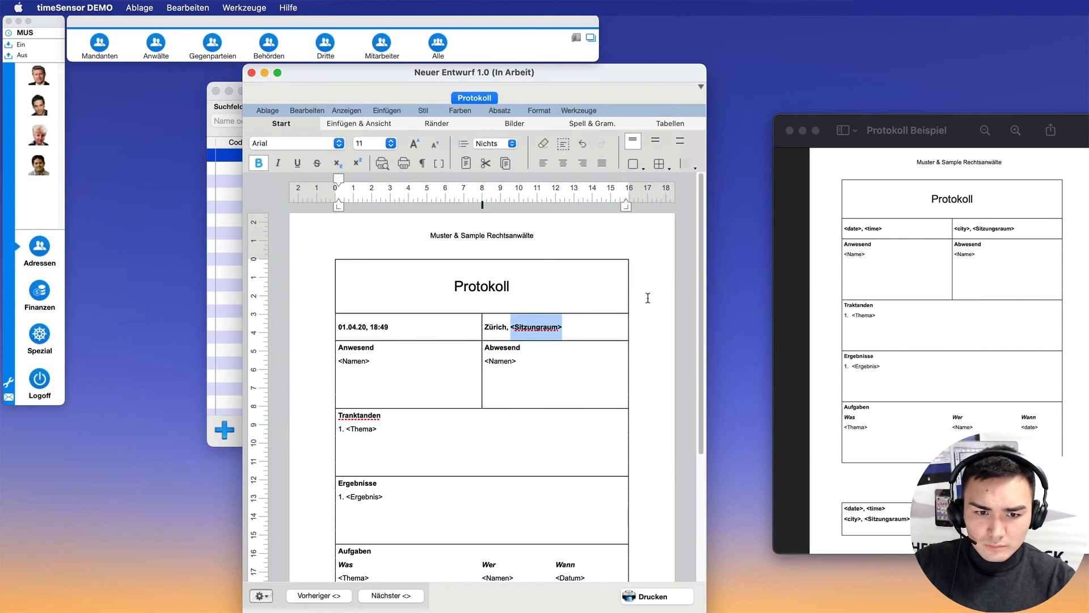
scroll(693, 254, "down", 3)
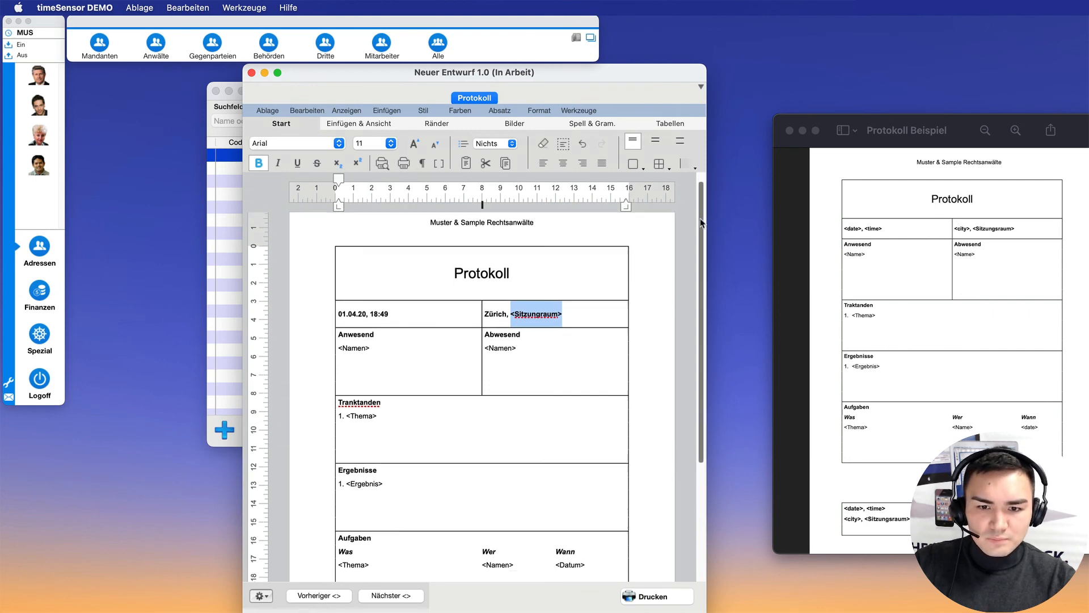
scroll(693, 254, "down", 5)
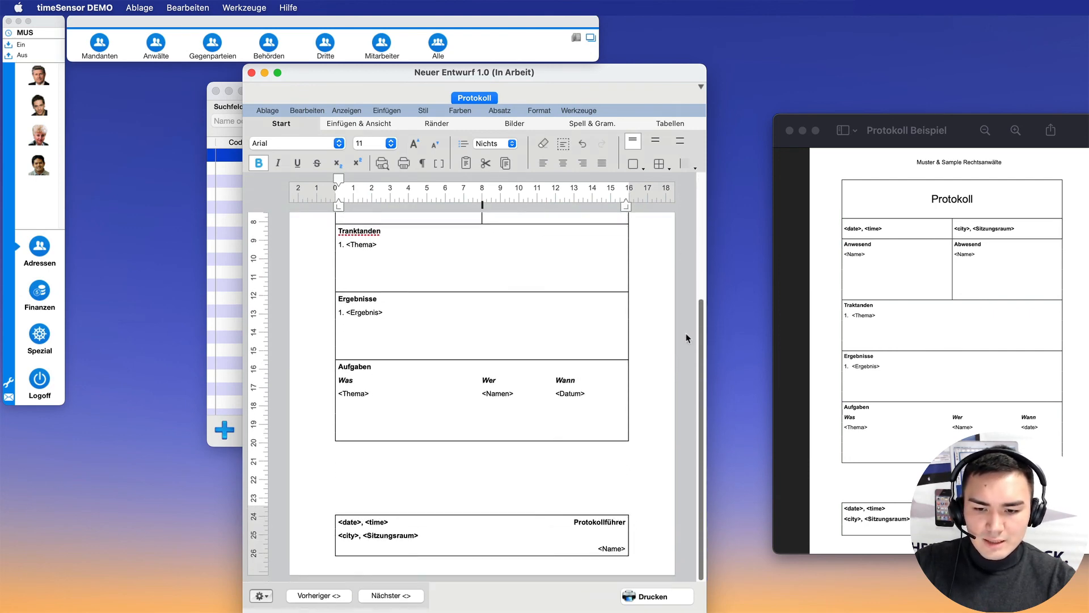
scroll(688, 226, "up", 8)
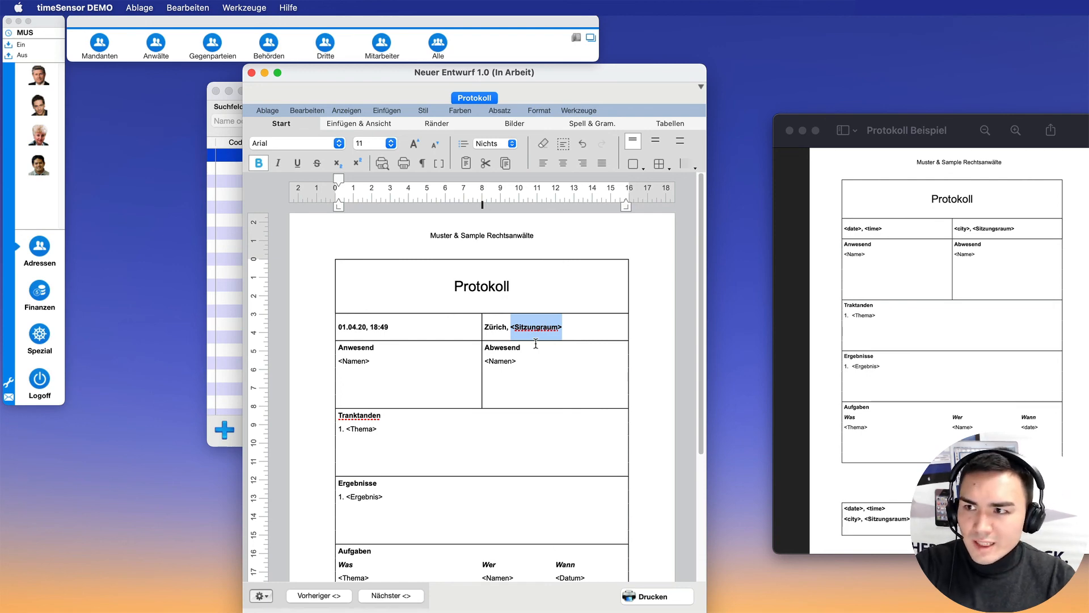
type("ölaskdjflöaskjdf")
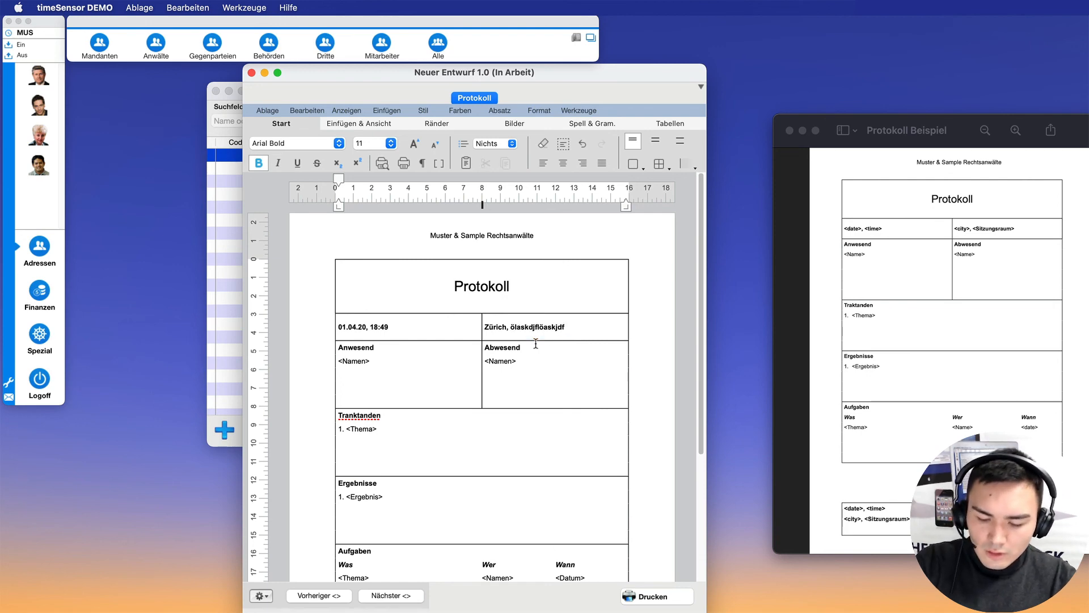
key("BackSpace")
key("BackSpace")
key("BackSpace")
key("BackSpace")
key("BackSpace")
key("BackSpace")
key("BackSpace")
key("BackSpace")
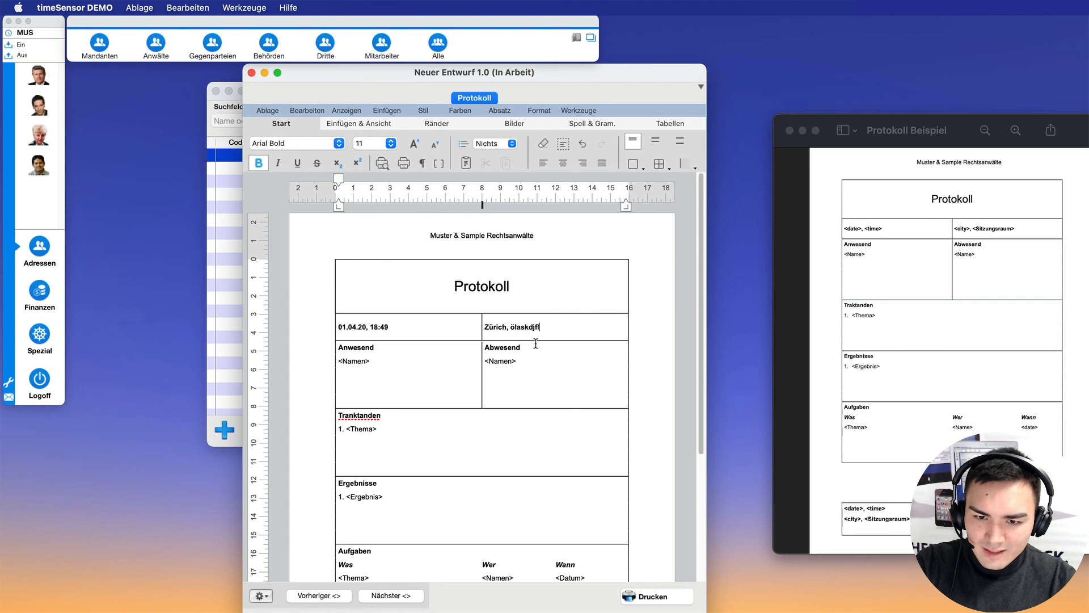
key("BackSpace")
key("BackSpace")
key("BackSpace")
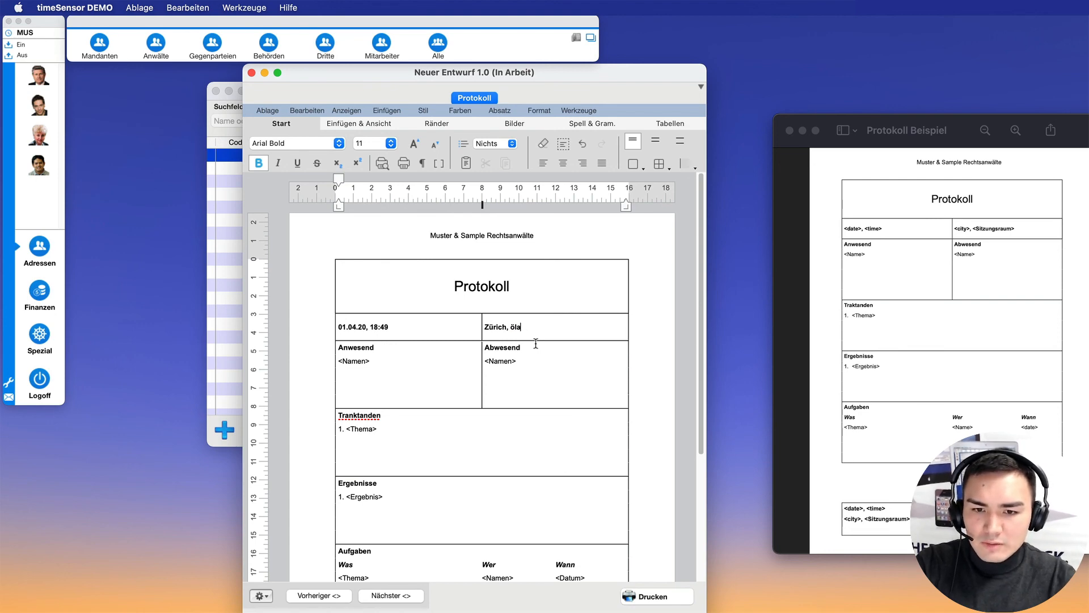
key("BackSpace")
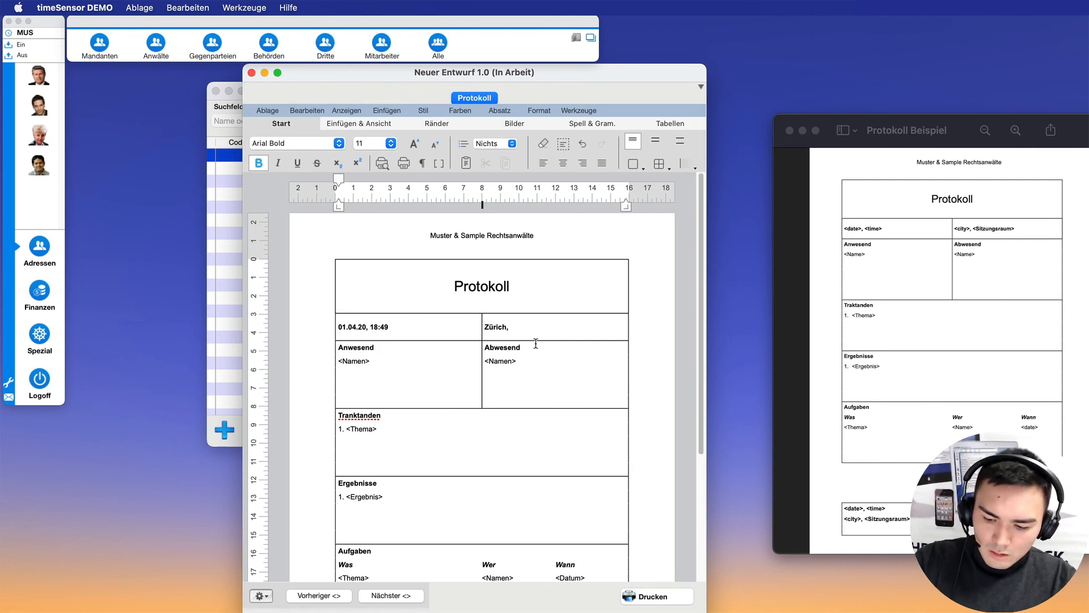
- Enter 101 as the meeting room after Zürich and advance to select the <Namen> placeholder under Anwesend
type("101")
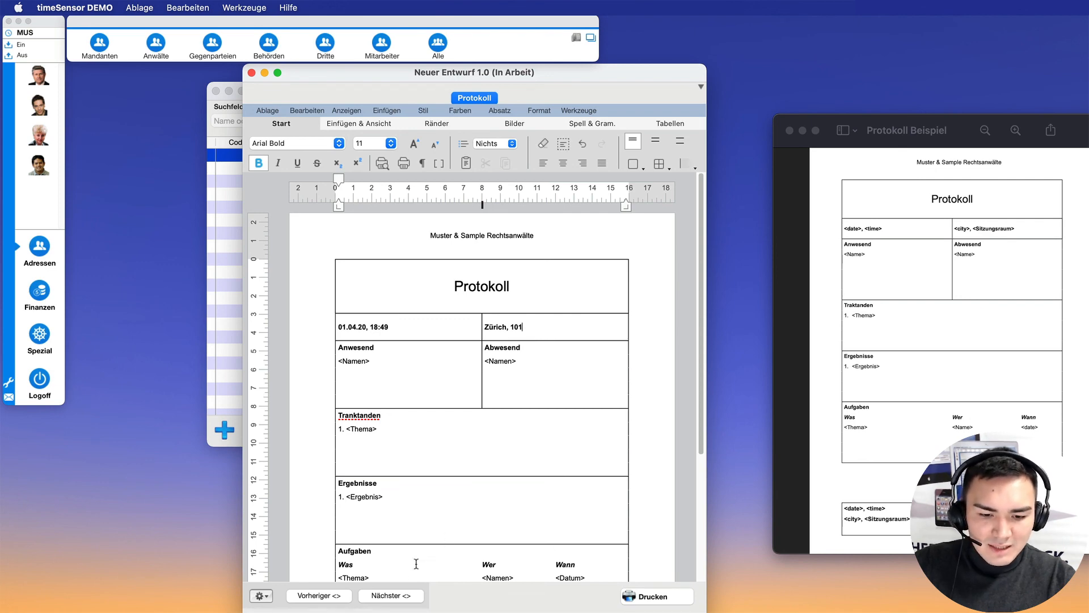
left_click(401, 596)
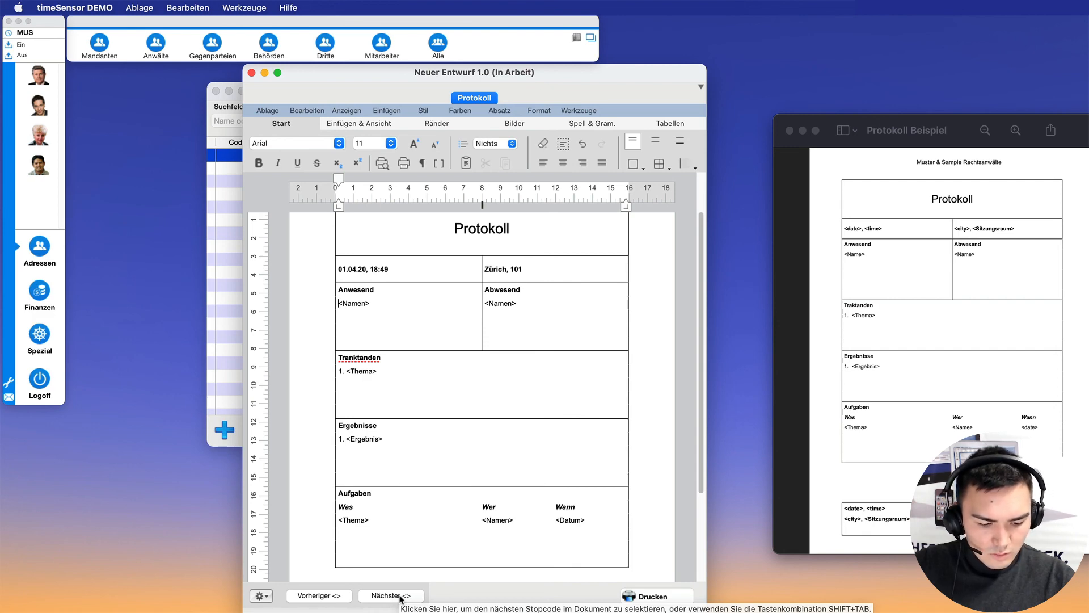
left_click(337, 304)
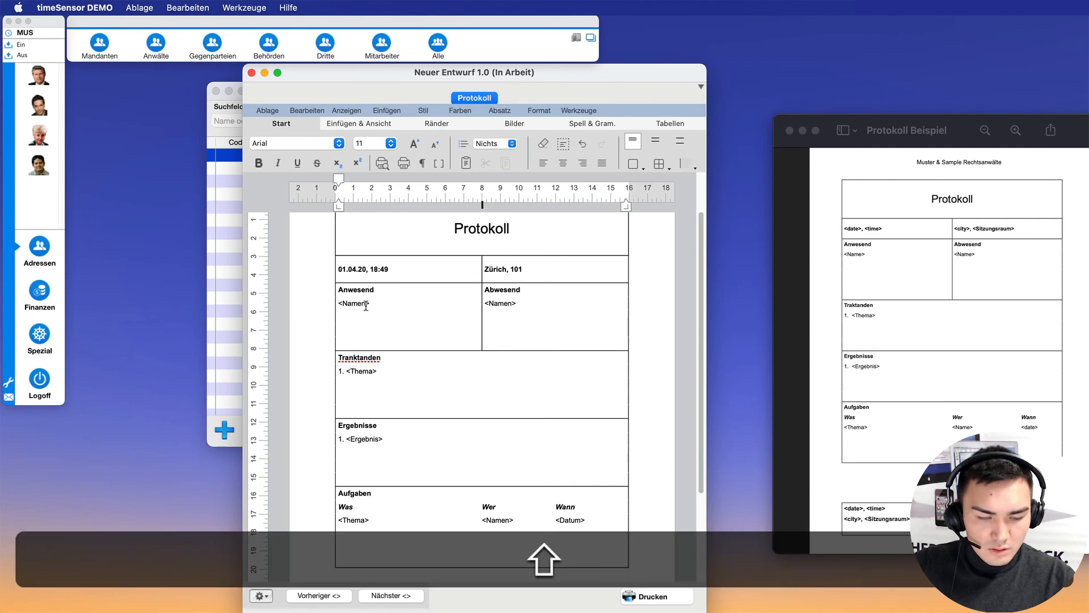
key("shift+Tab")
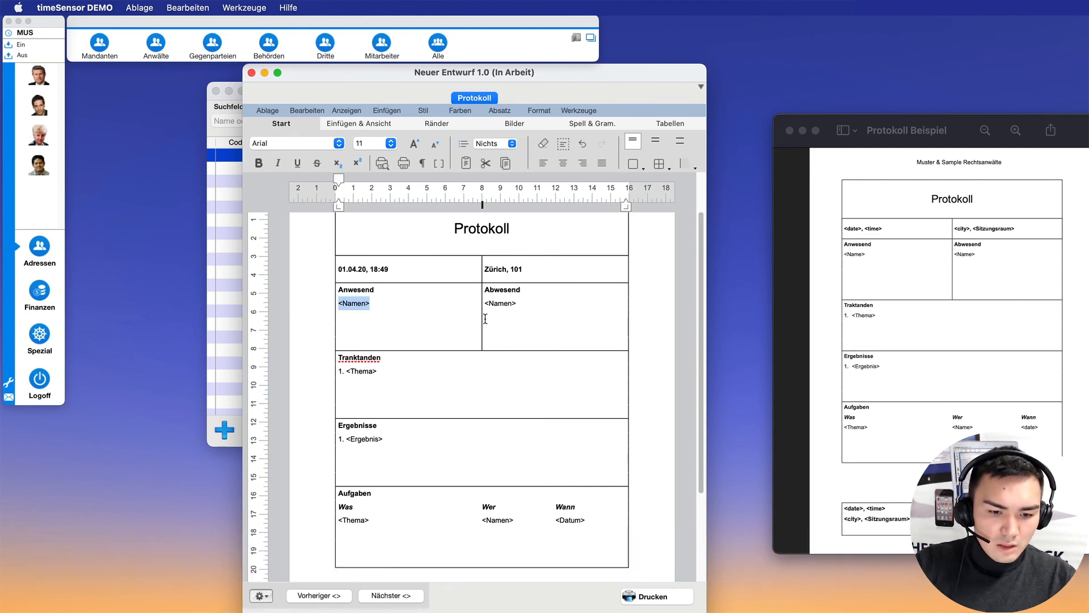